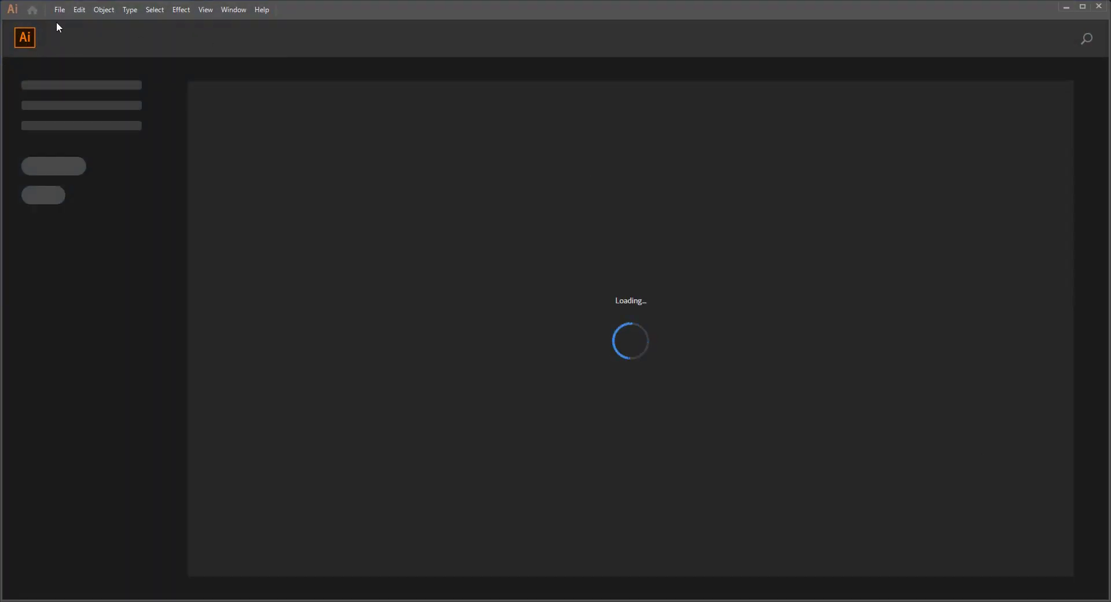
- Create a new portrait document in inches, 13 in wide by 18 in tall
left_click(59, 10)
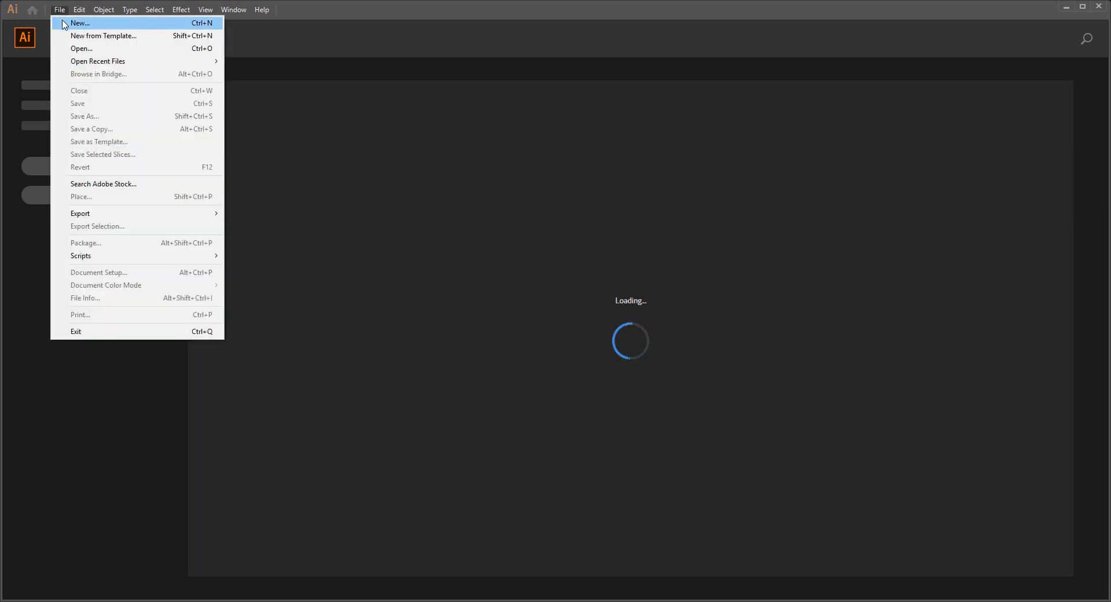
left_click(40, 36)
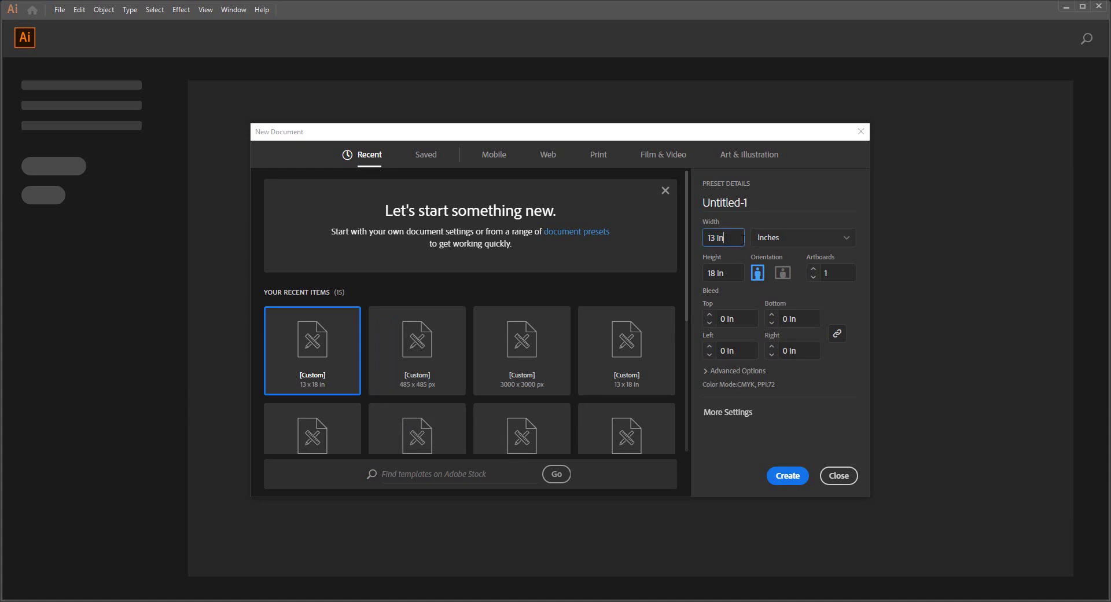
left_click(782, 242)
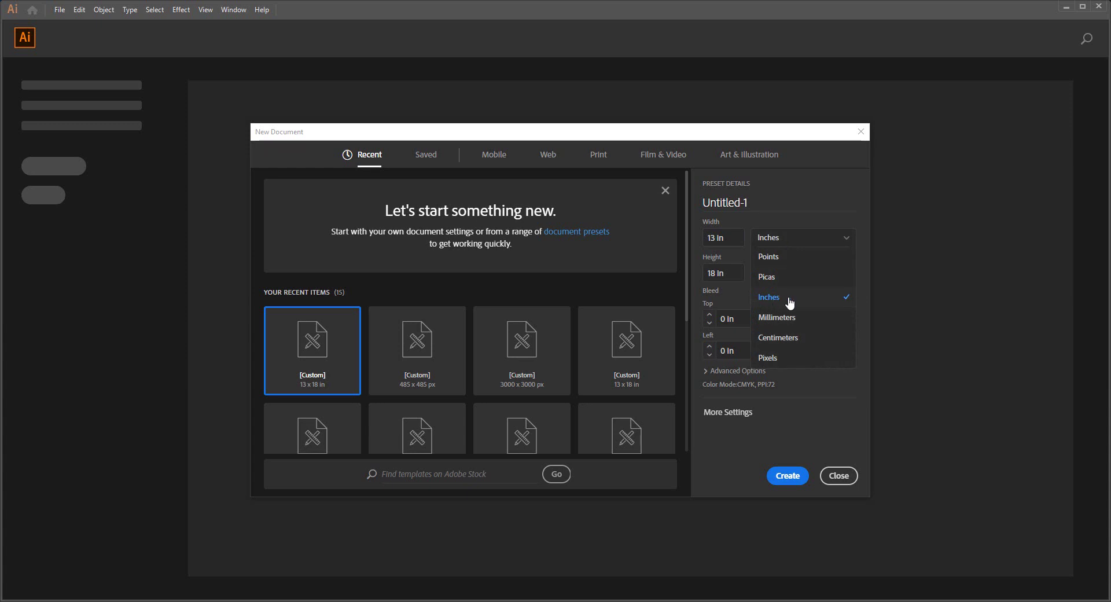
left_click(785, 300)
left_click(716, 237)
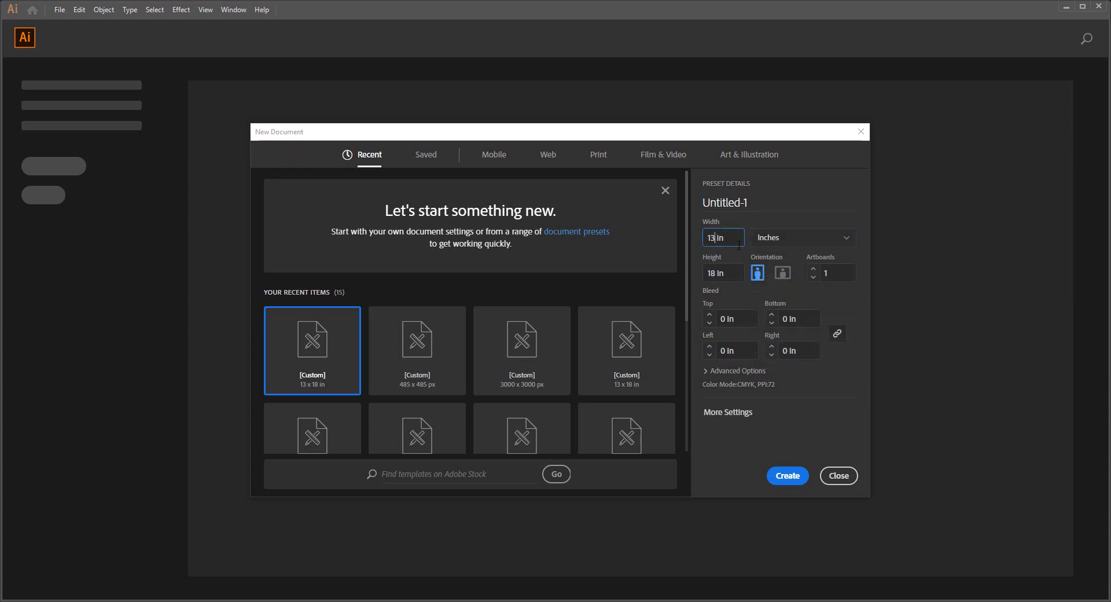
left_click(715, 275)
left_click(794, 482)
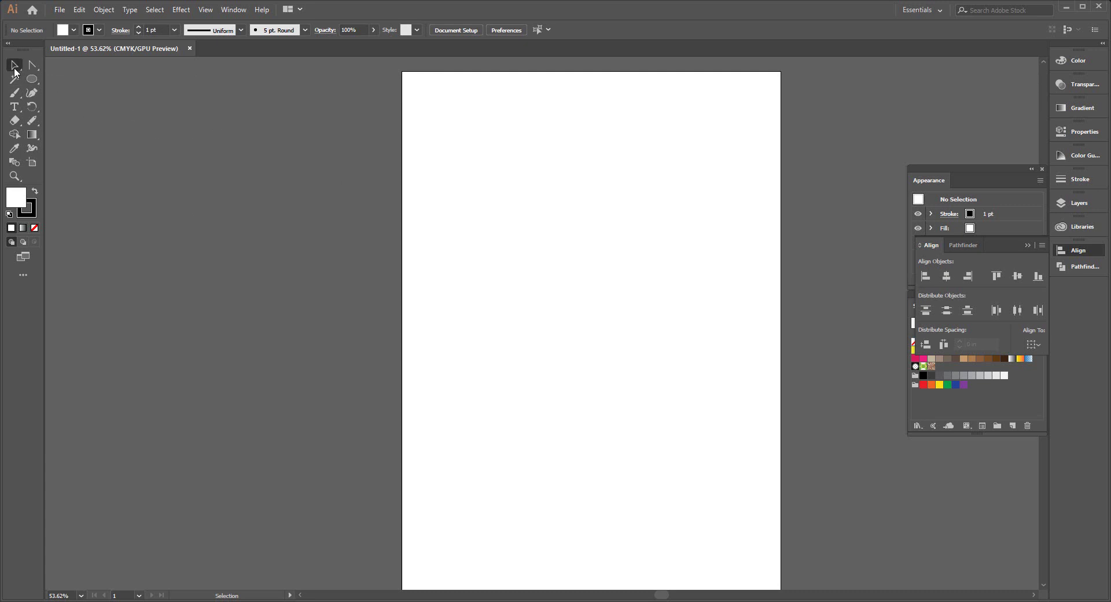
- Pick the Rectangle tool (M) and pan left to reveal the pasteboard beside the artboard
key("m")
scroll(474, 313, "left", 5)
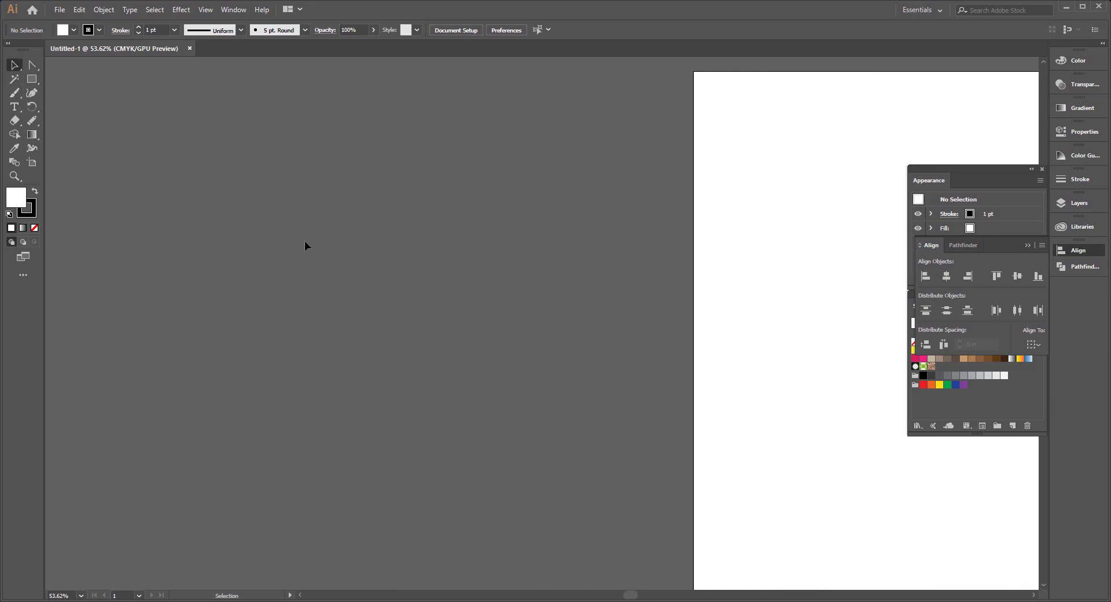
- Add a 72 pt text line reading 'THIS AWESOME' on the pasteboard
left_click(314, 151)
left_click(557, 30)
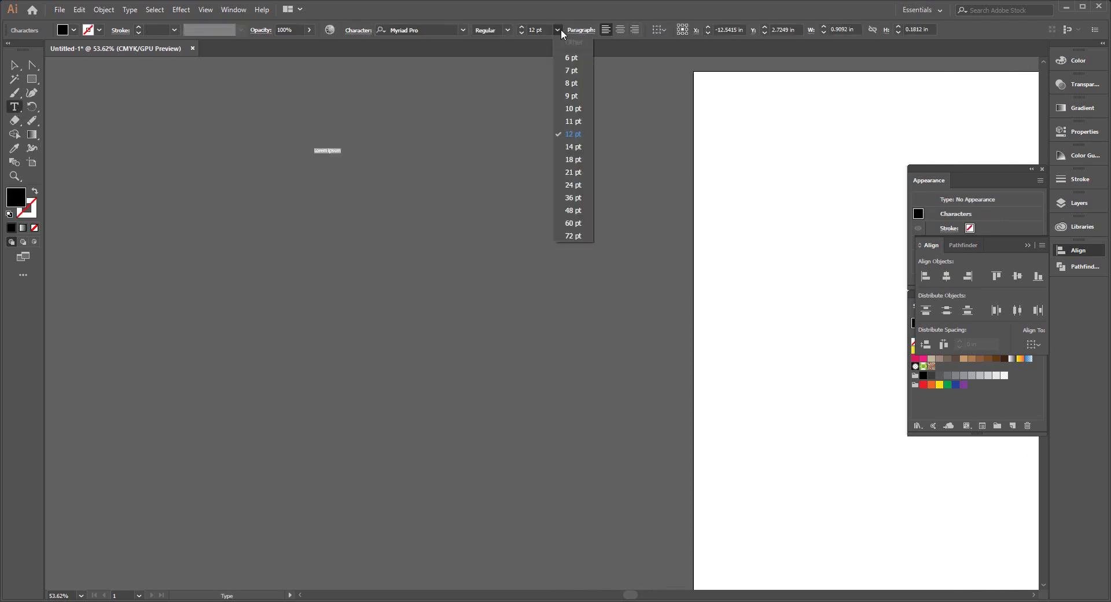
left_click(578, 237)
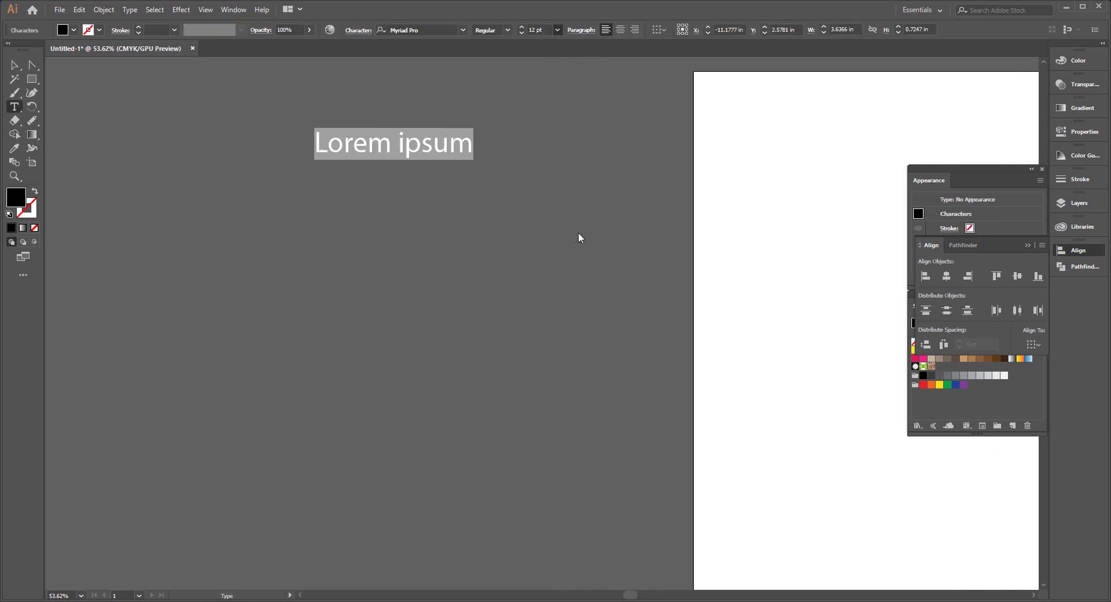
triple_click(393, 149)
type("T")
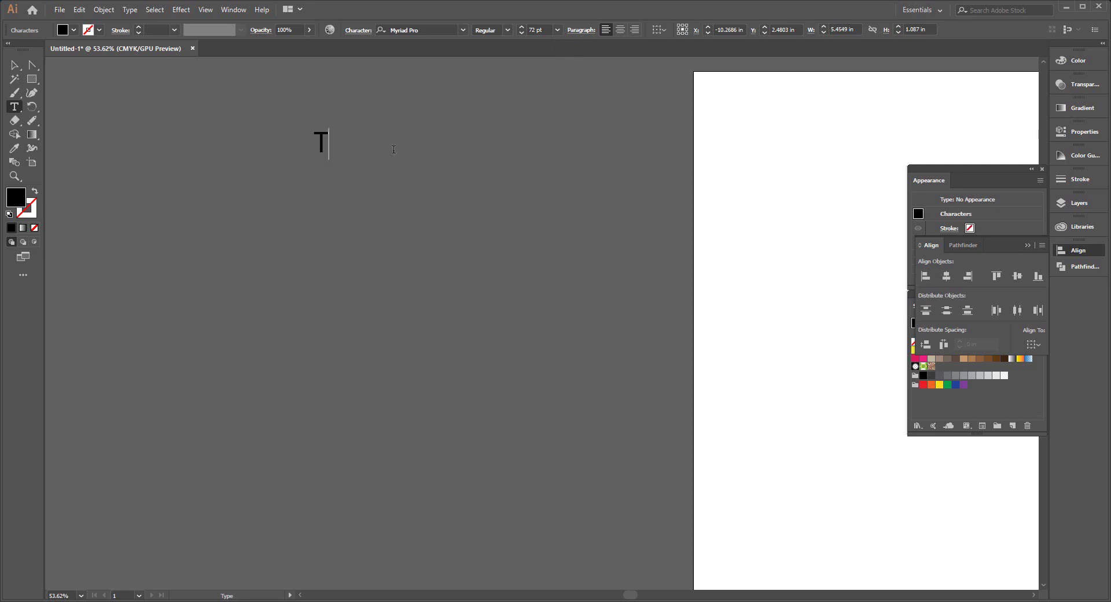
type("HIS ")
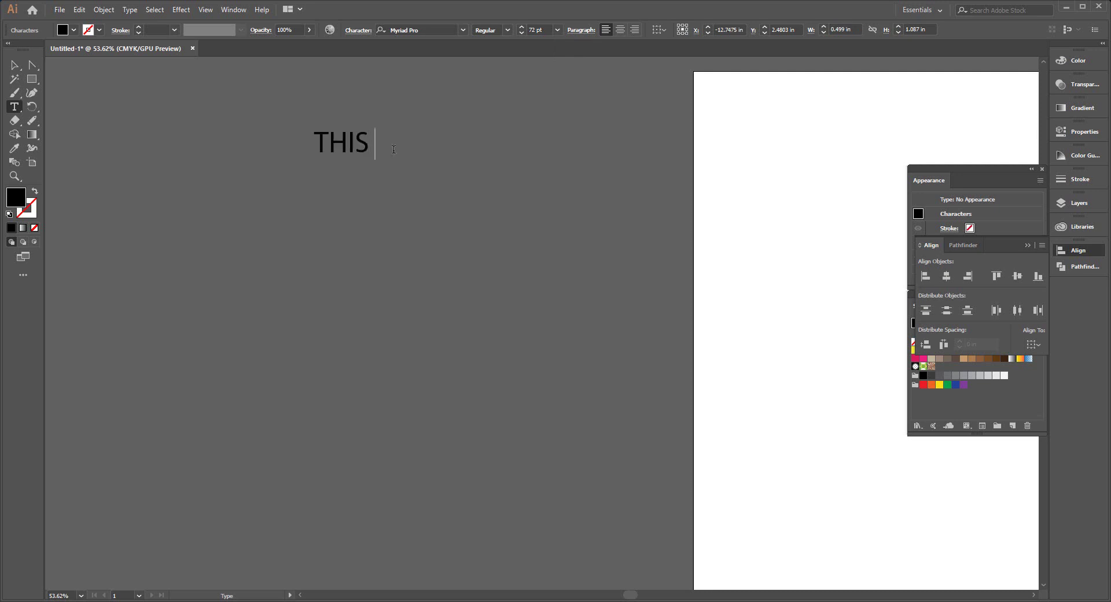
type("AWESO")
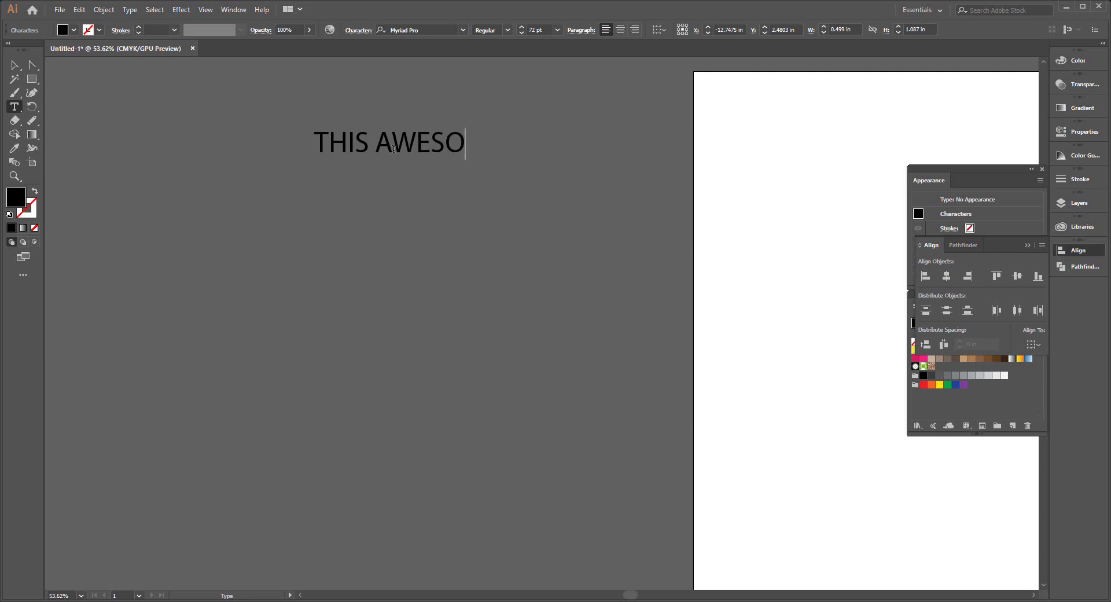
type("ME")
- Enlarge THIS AWESOME slightly and Alt-drag a copy below it
key("Escape")
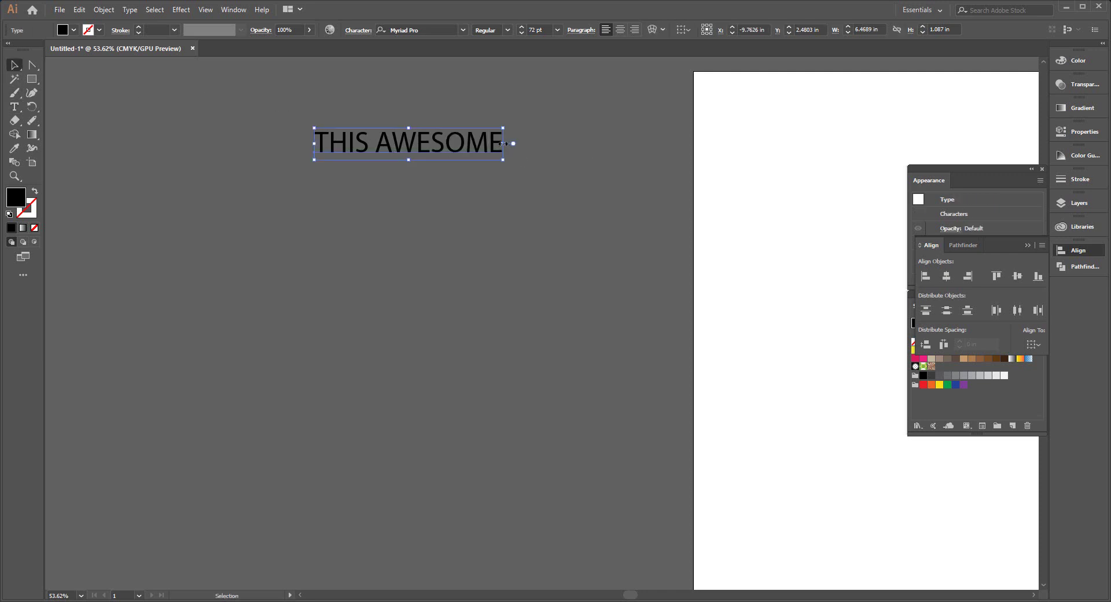
left_click_drag(504, 143, 533, 143)
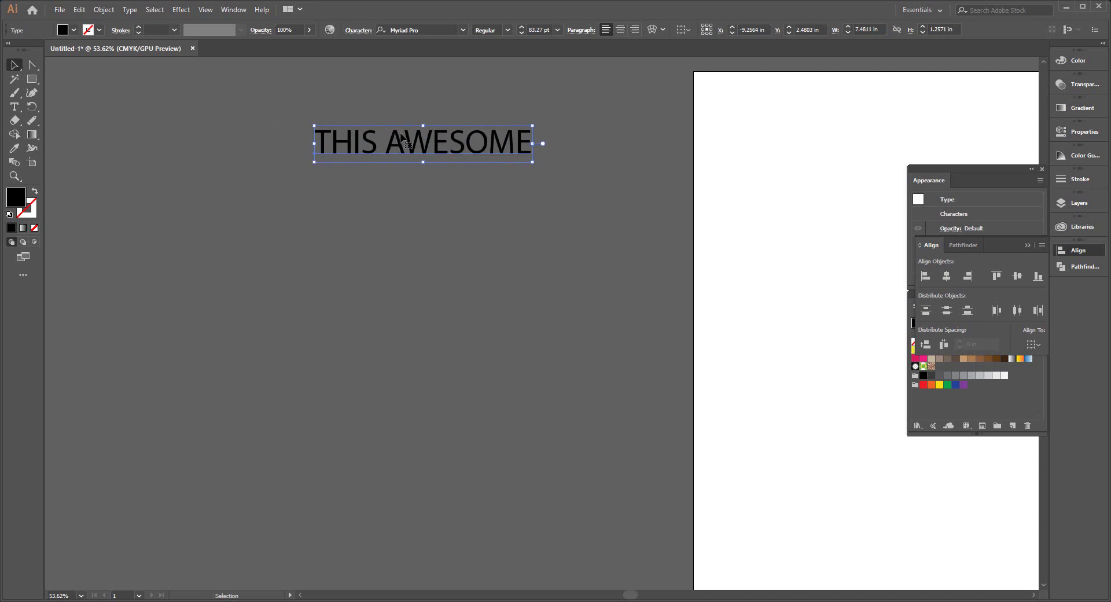
left_click_drag(405, 132, 421, 295)
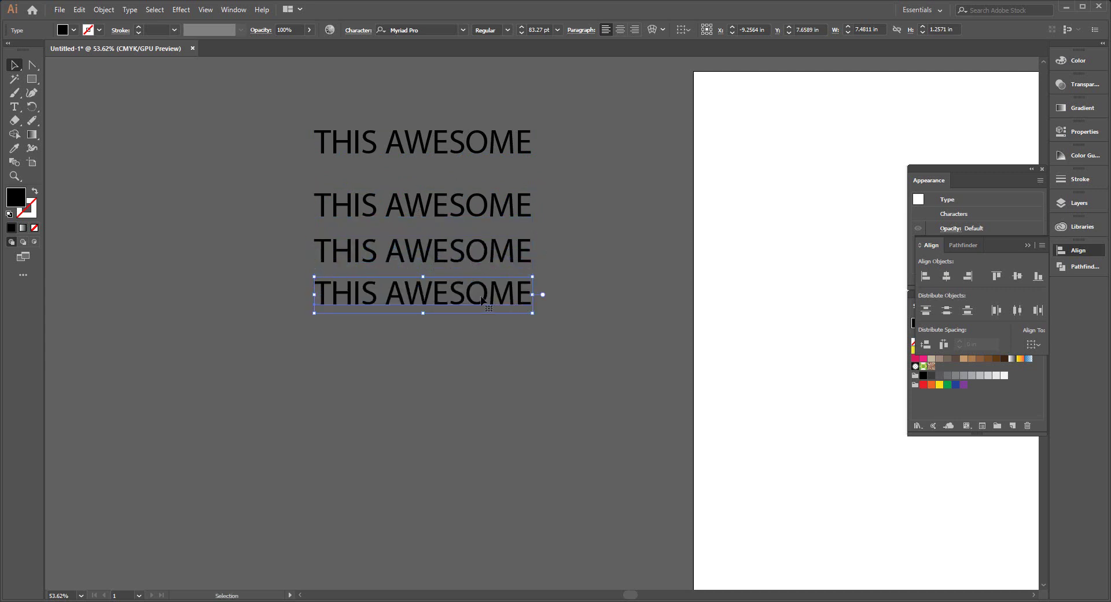
- Retype the second and third lines as 'MOM' and 'BELONGS TO'
triple_click(428, 152)
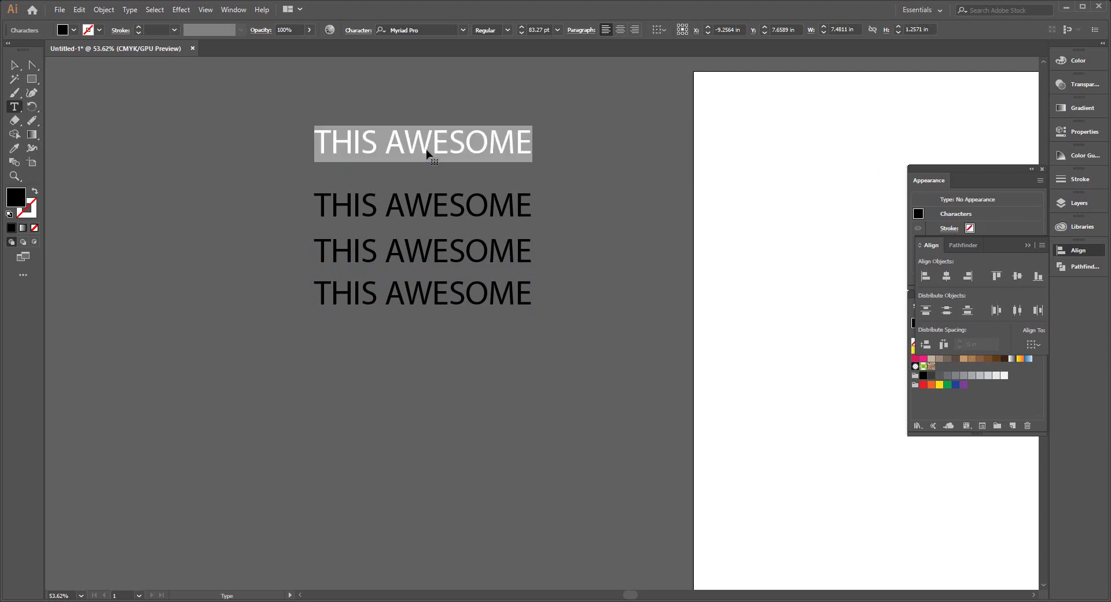
triple_click(414, 207)
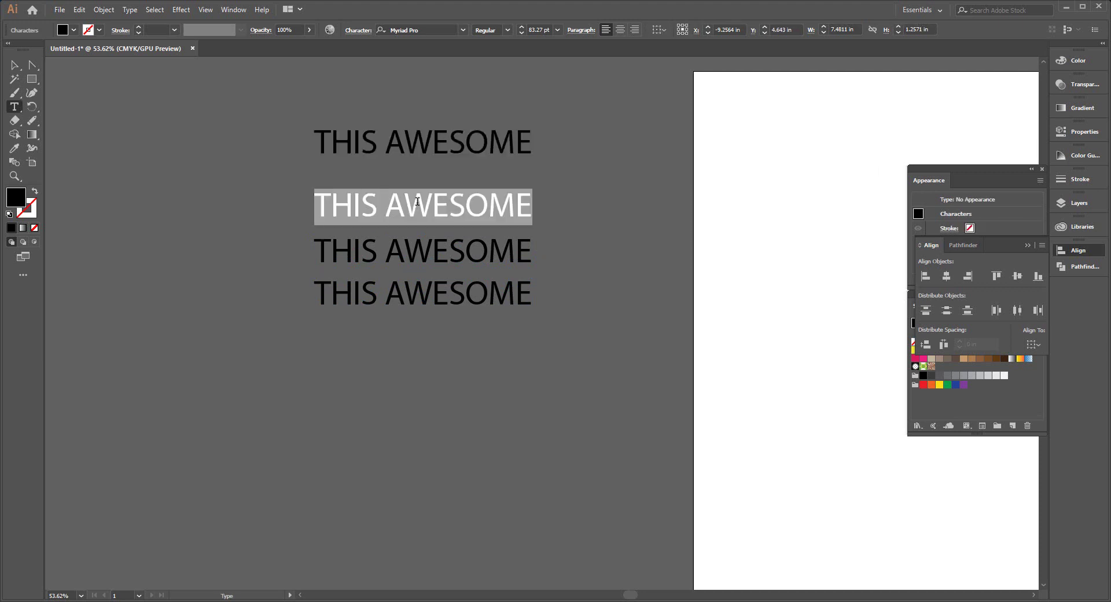
type("MOM")
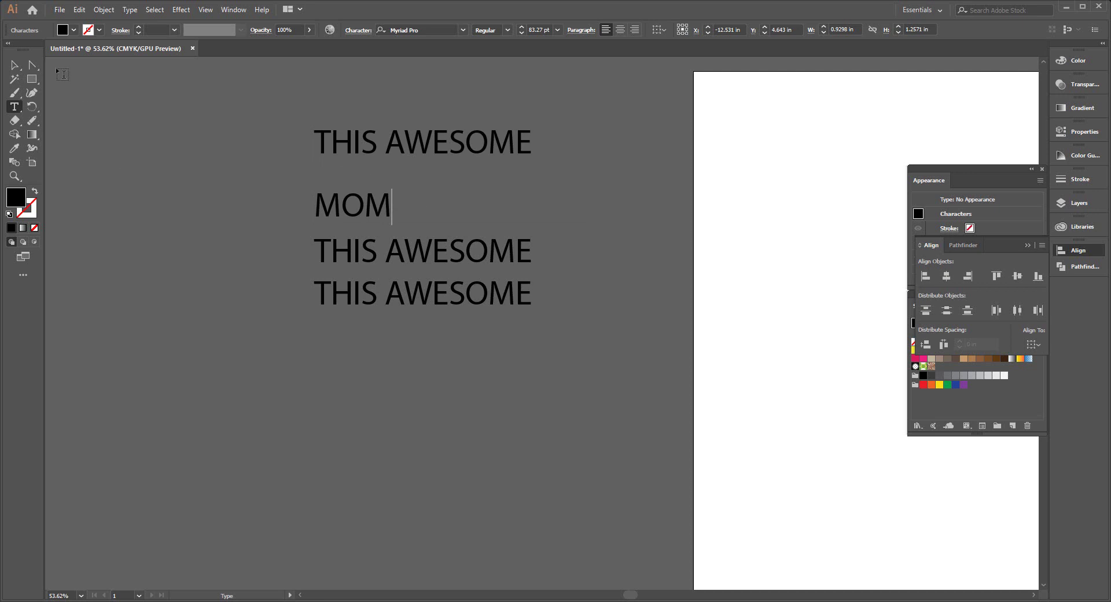
key("Escape")
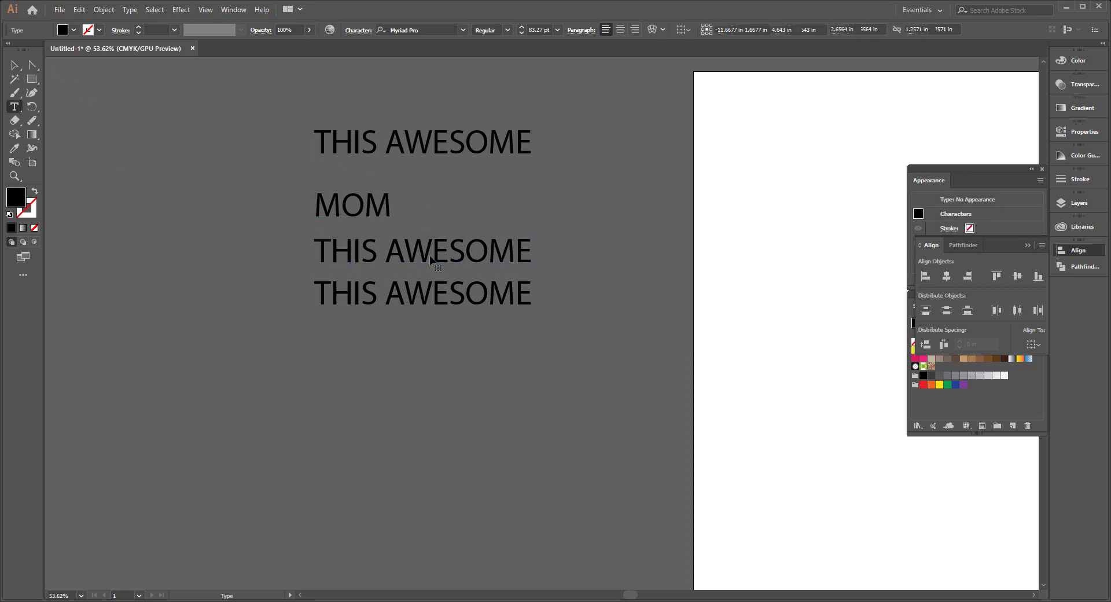
triple_click(430, 258)
type("B")
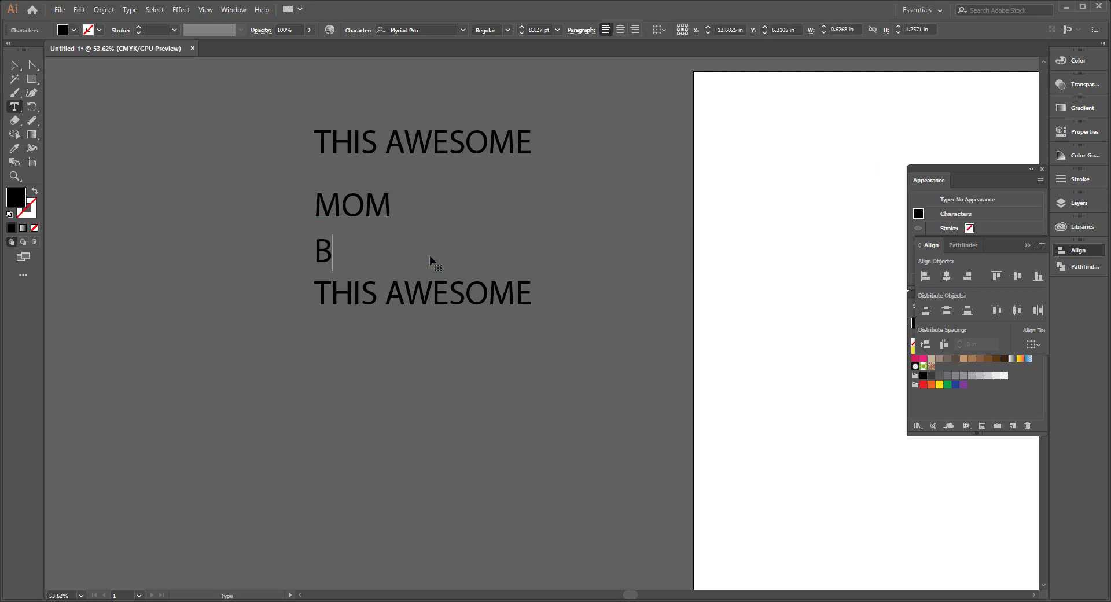
type("ELON")
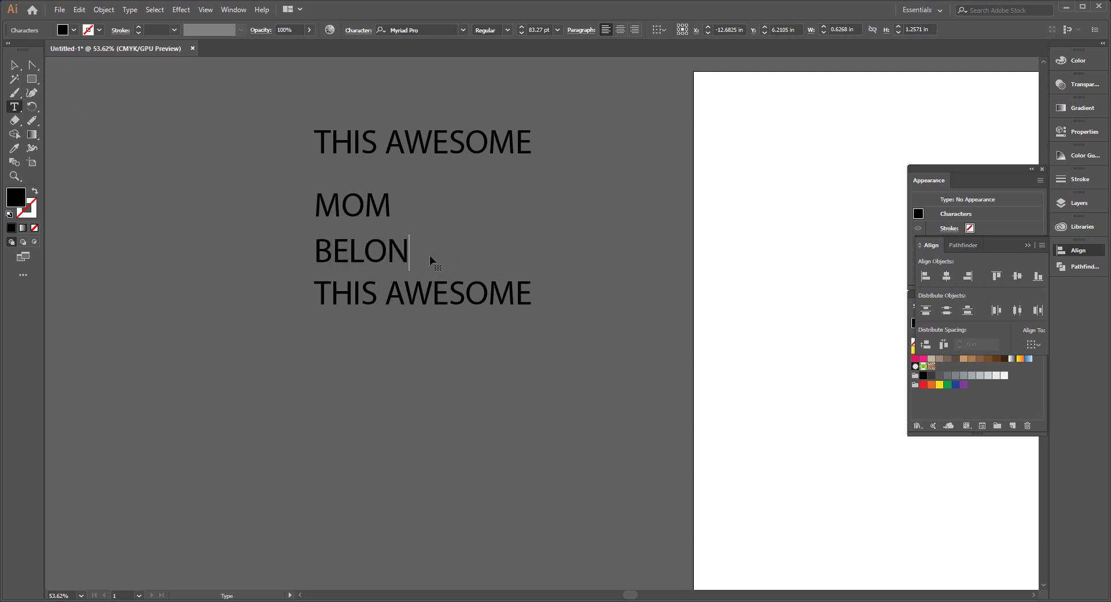
type("GS")
type(" T")
type("O")
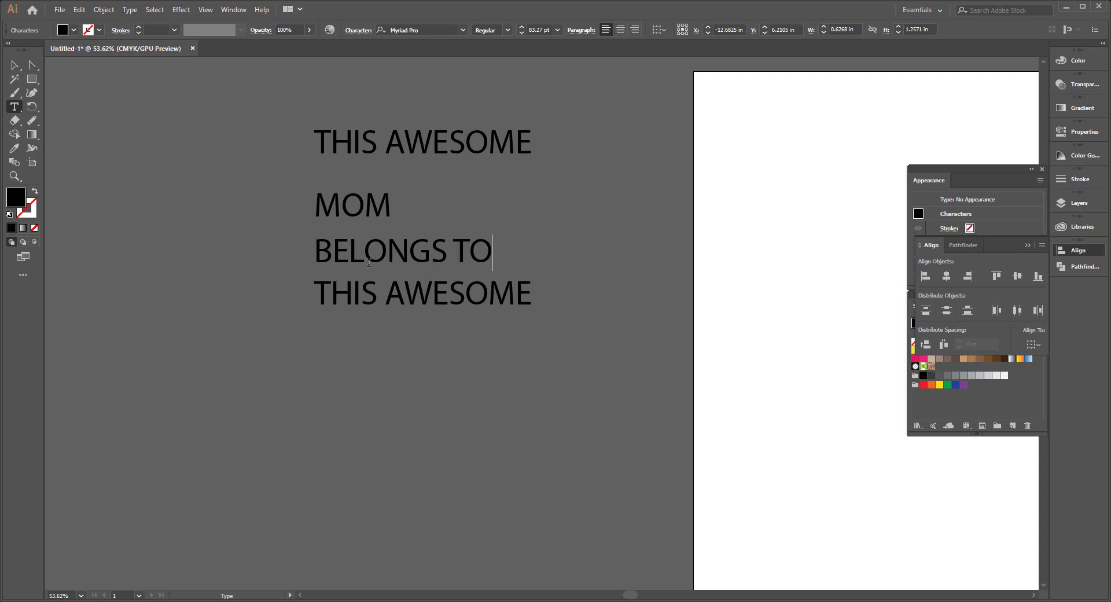
key("Escape")
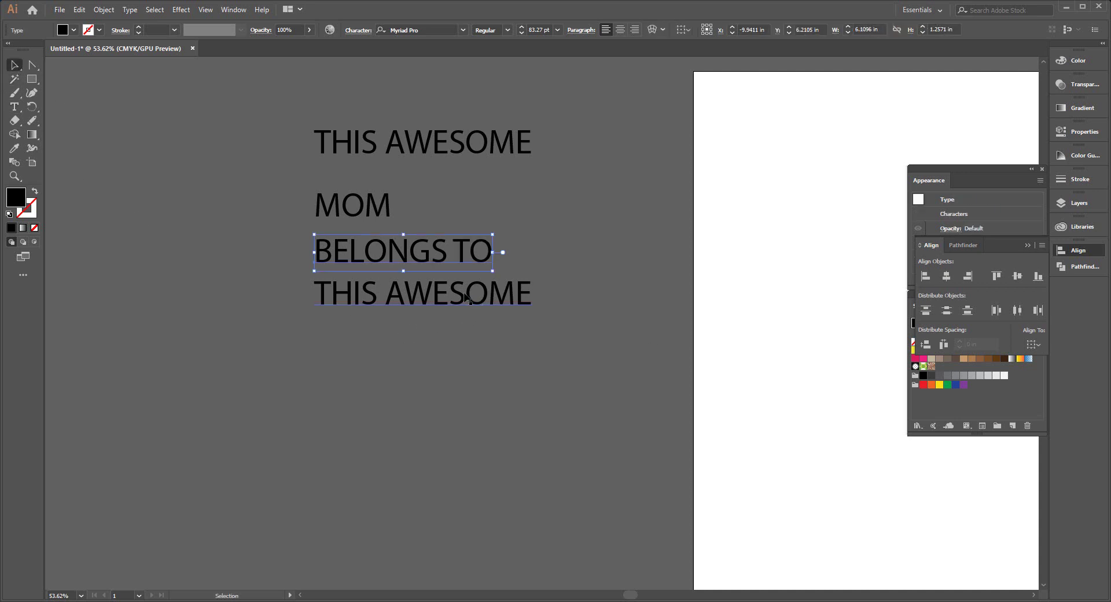
- Replace the bottom line's text with the two children's names
left_click(451, 298)
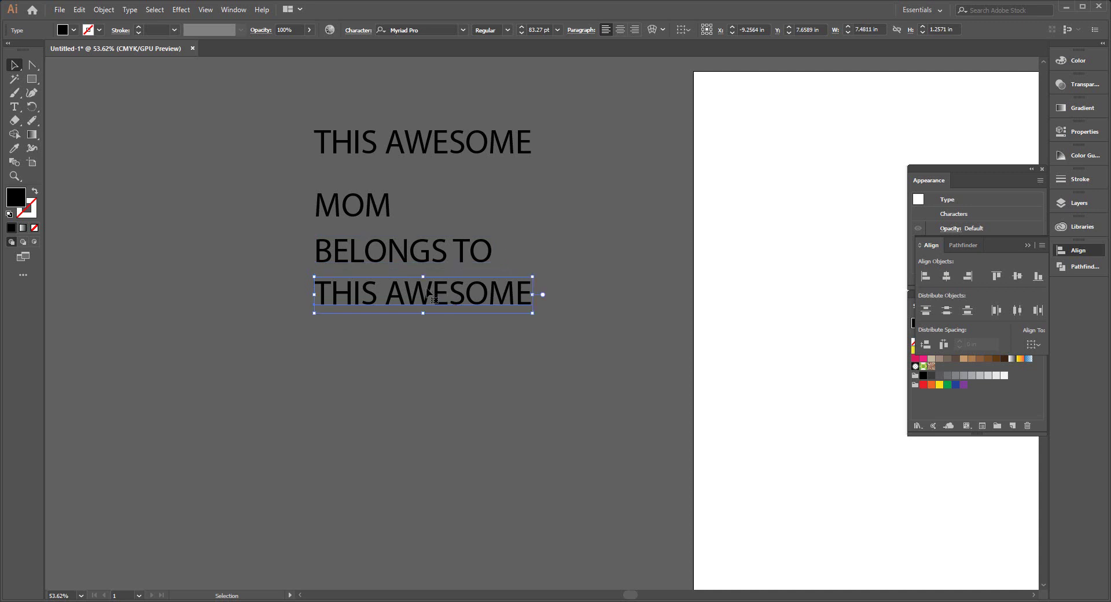
double_click(428, 294)
key("ctrl+a")
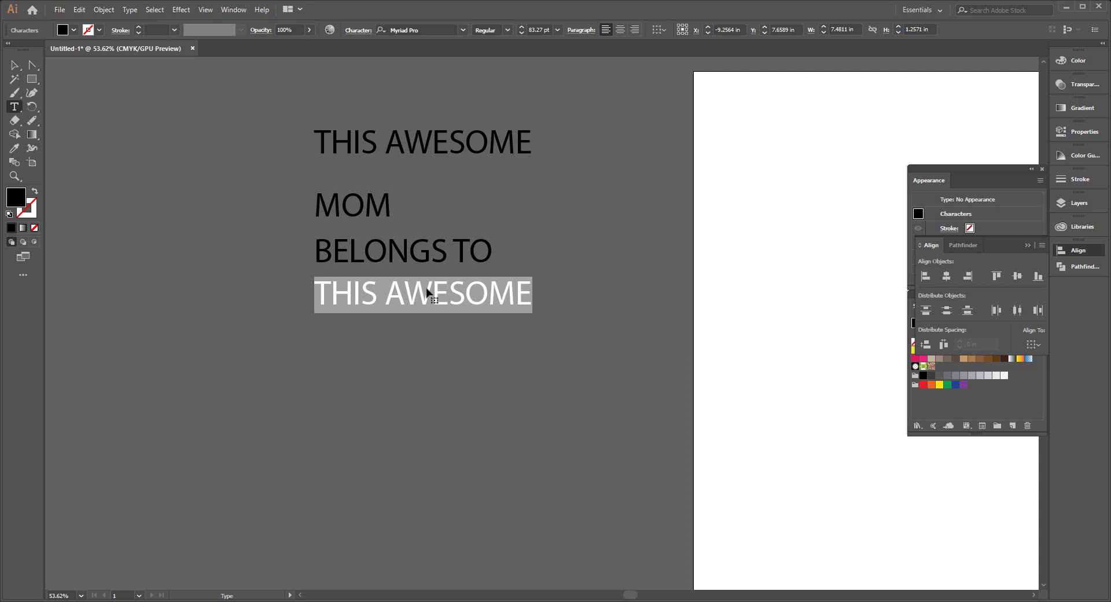
type("MASON")
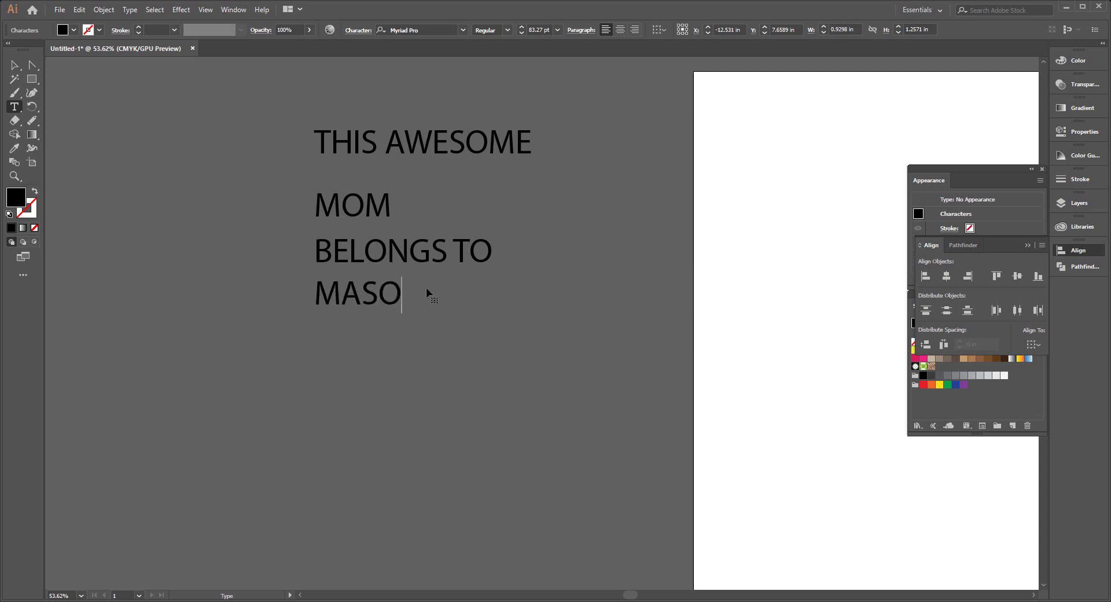
type(" &")
type(" L")
type("UCIA")
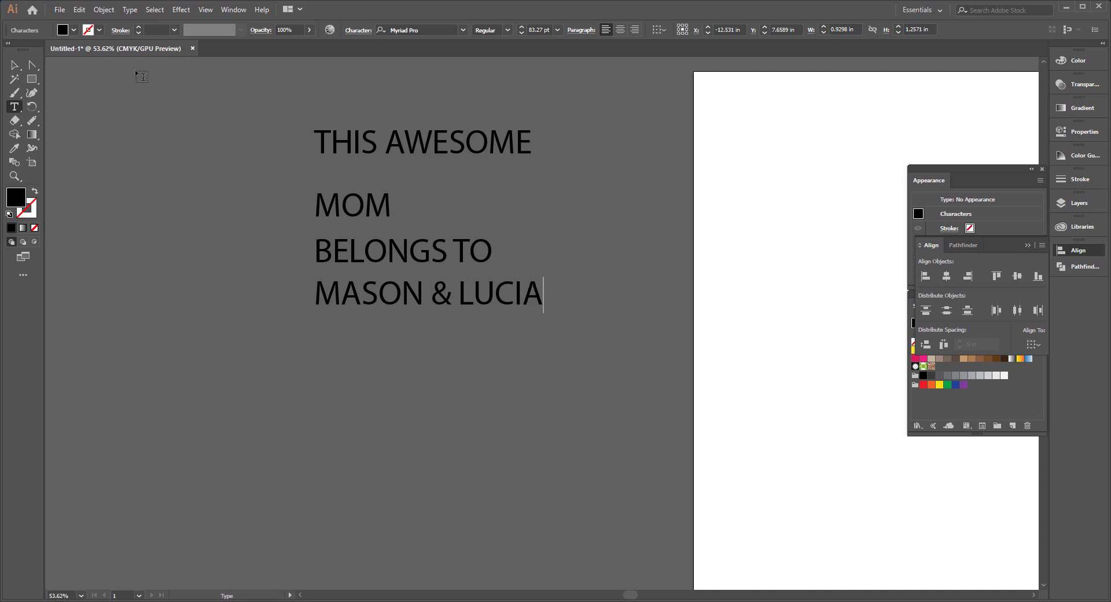
- Set all four text lines to Blackside Bold by searching 'BLA' in the font field
left_click(14, 64)
left_click(262, 182)
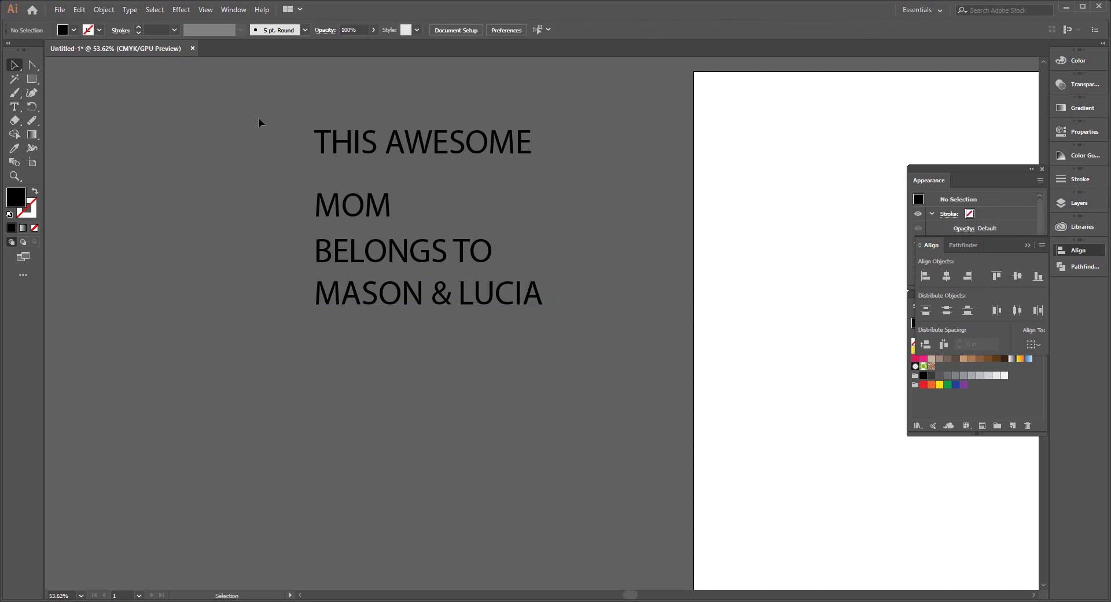
left_click(428, 304)
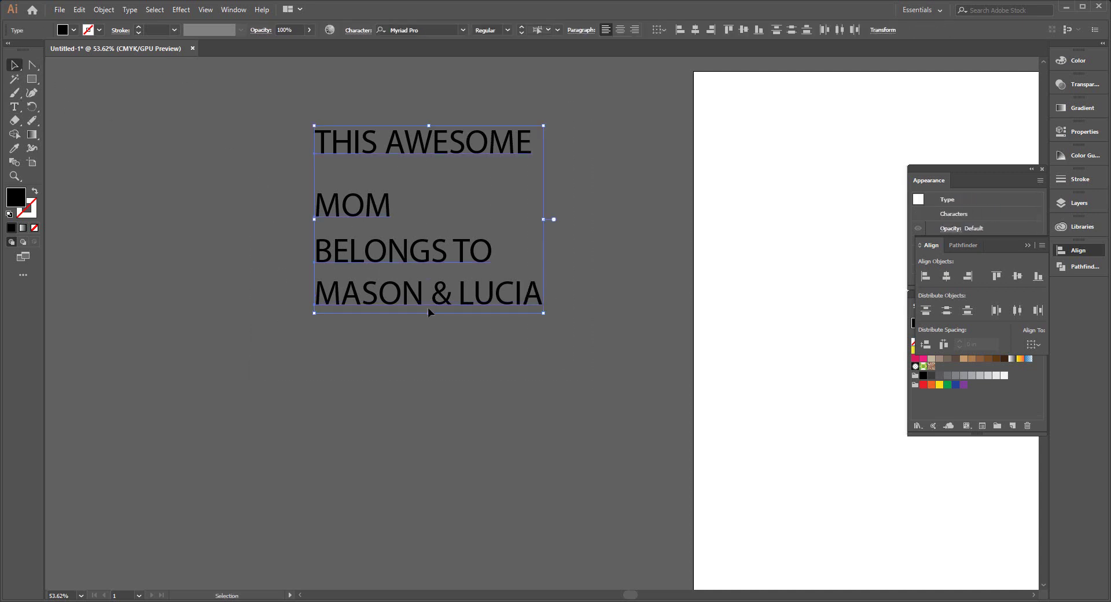
left_click(413, 30)
type("BL")
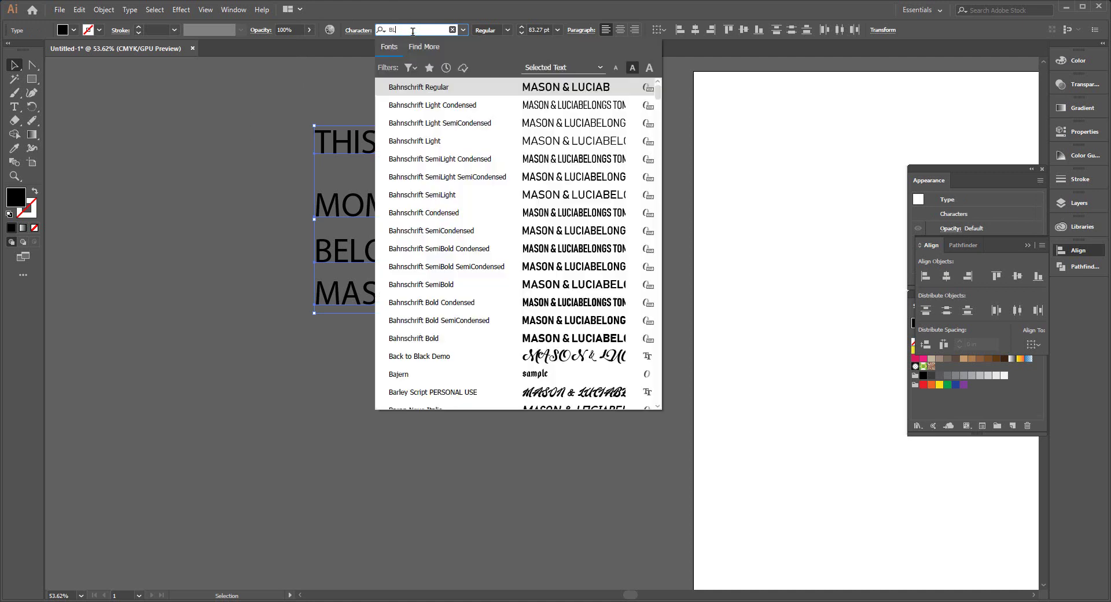
type("ACK")
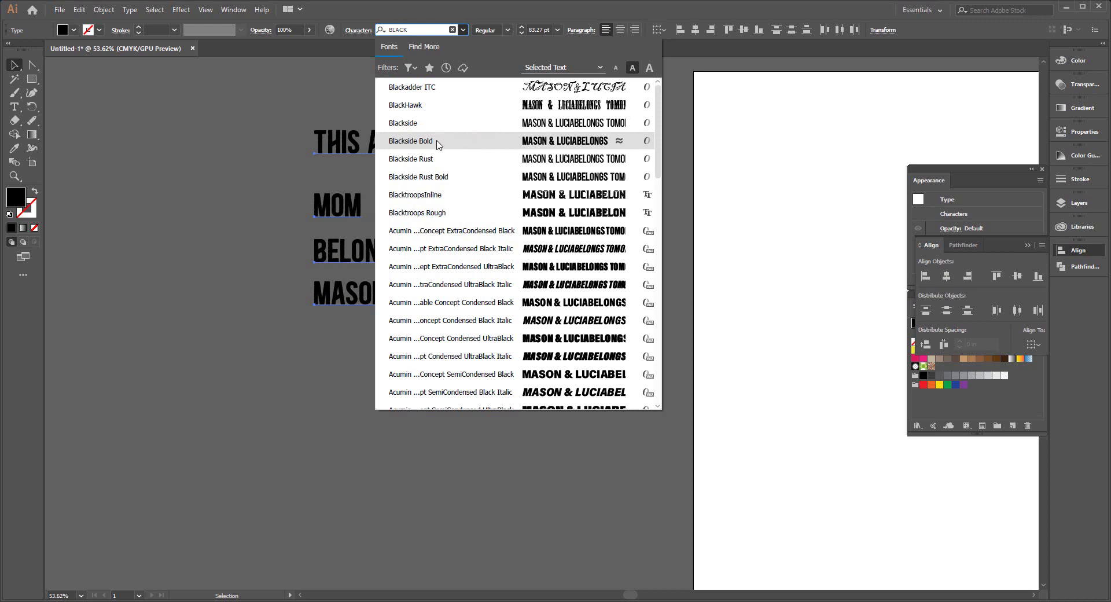
left_click(439, 144)
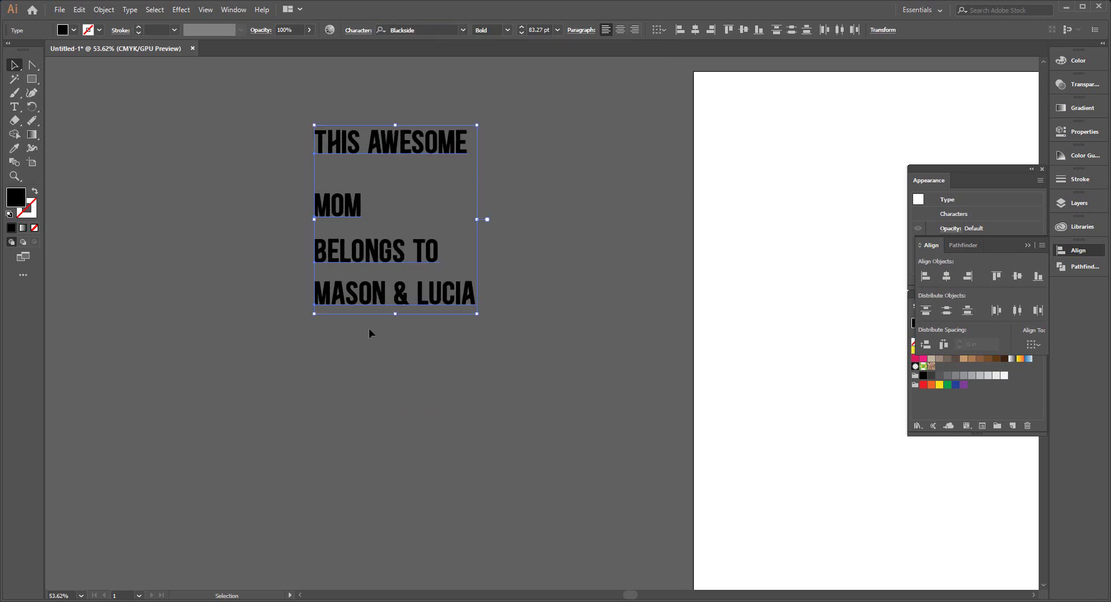
left_click(572, 317)
left_click(393, 144)
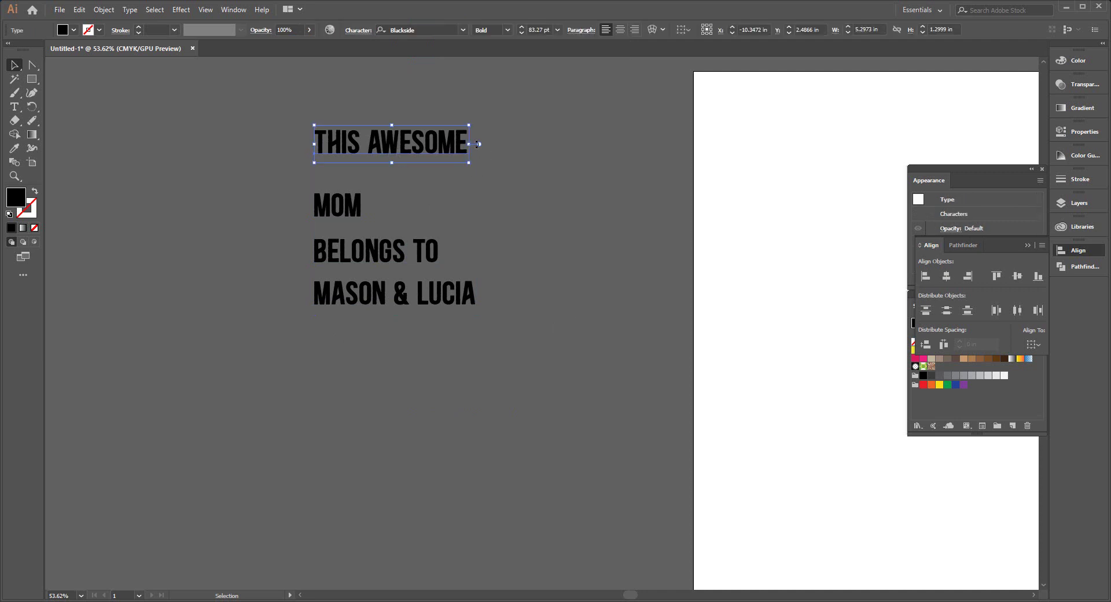
- Scale THIS AWESOME larger, then centre and enlarge MOM beneath it
left_click_drag(470, 145, 541, 147)
left_click(529, 220)
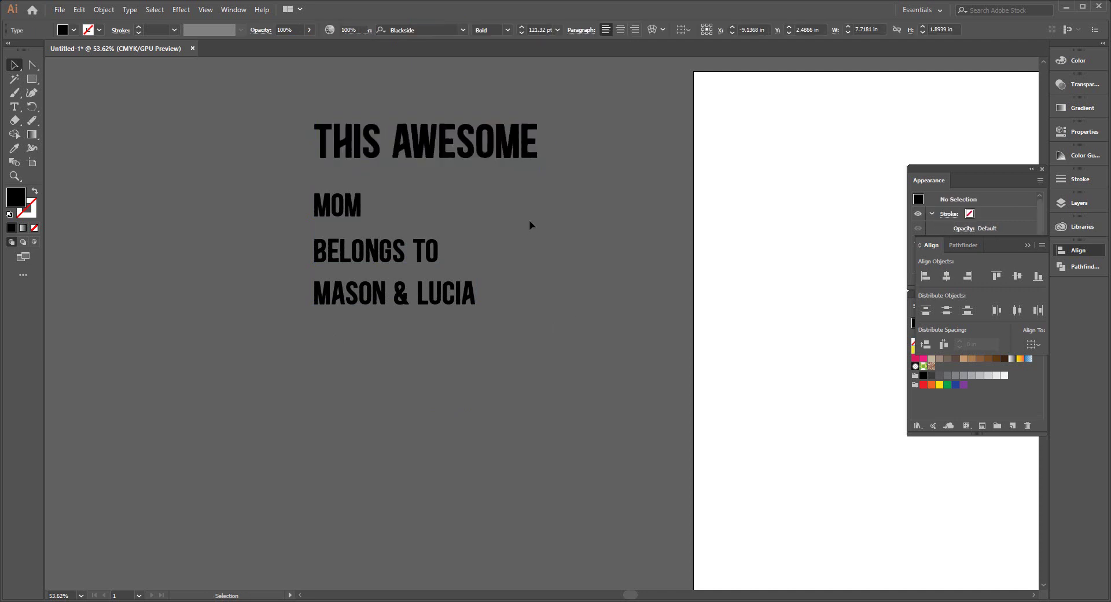
left_click_drag(357, 201, 424, 193)
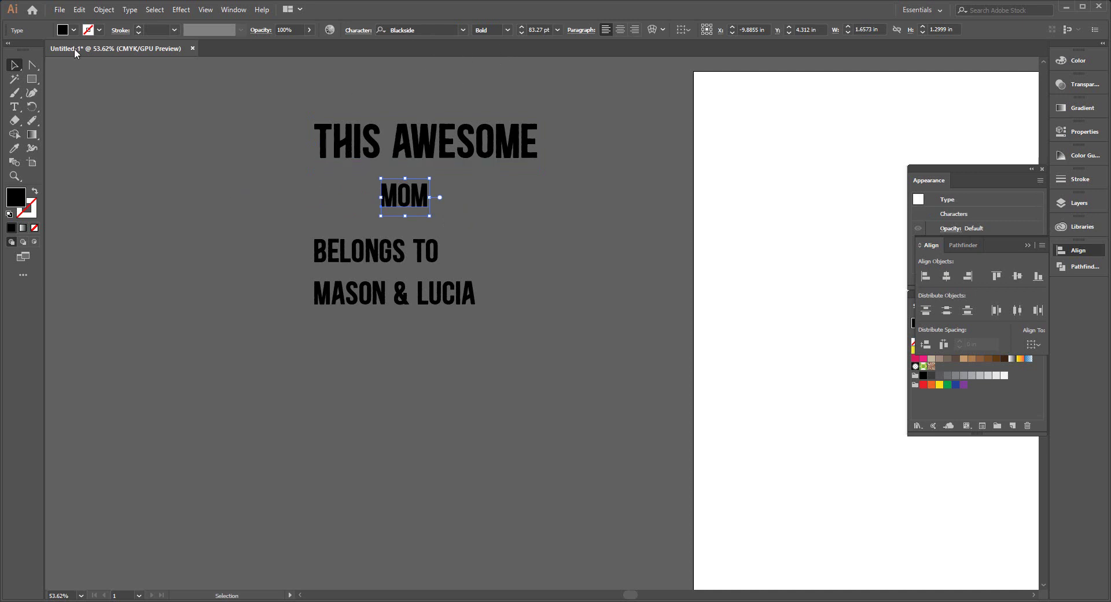
left_click_drag(432, 197, 479, 207)
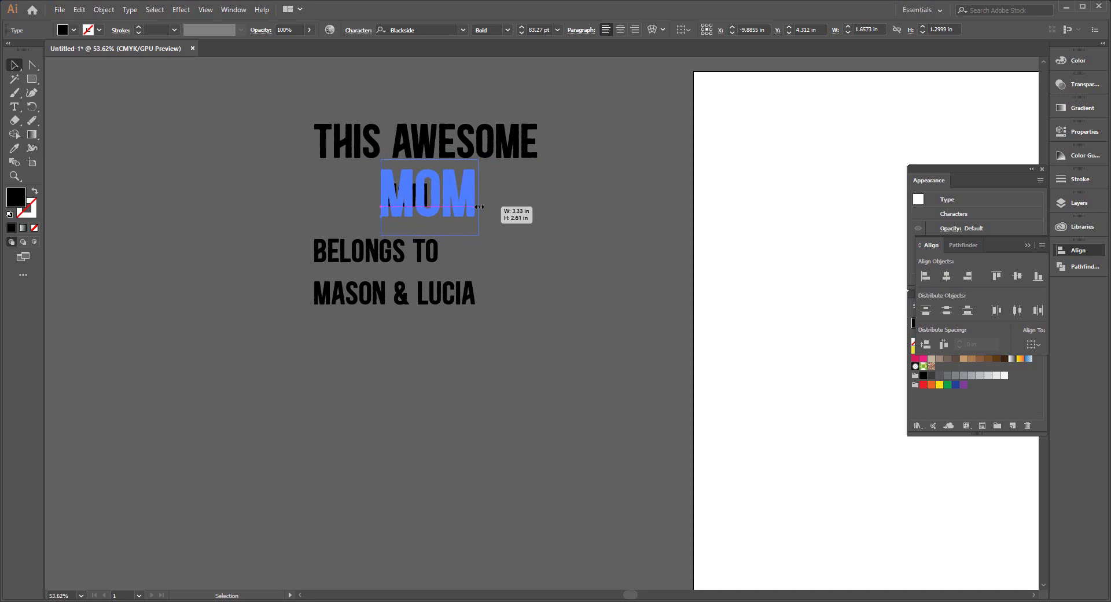
left_click(555, 224)
left_click_drag(448, 203, 438, 200)
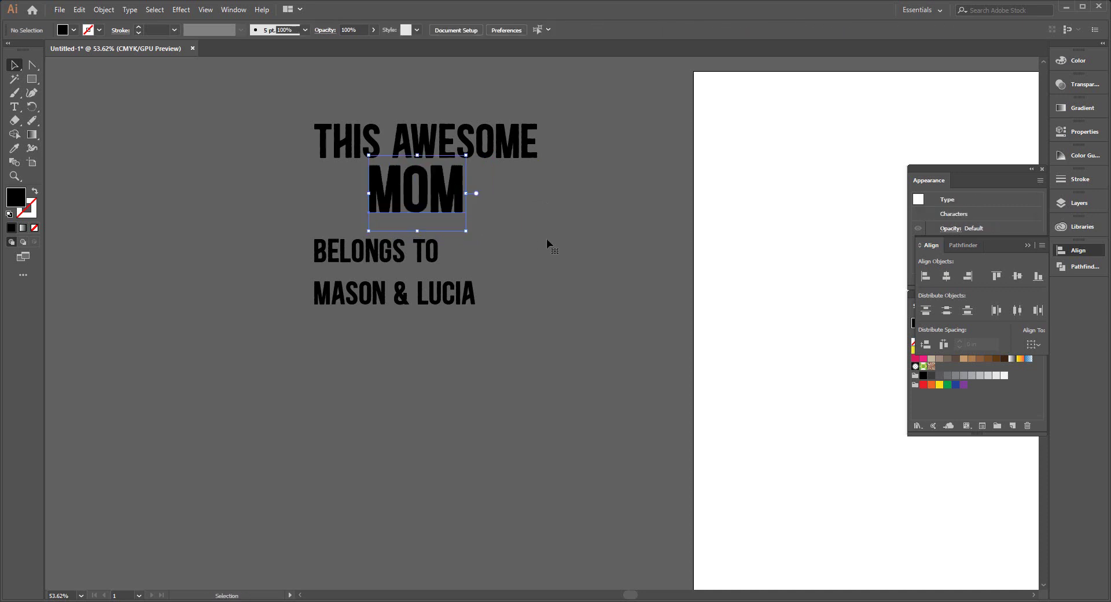
left_click(548, 243)
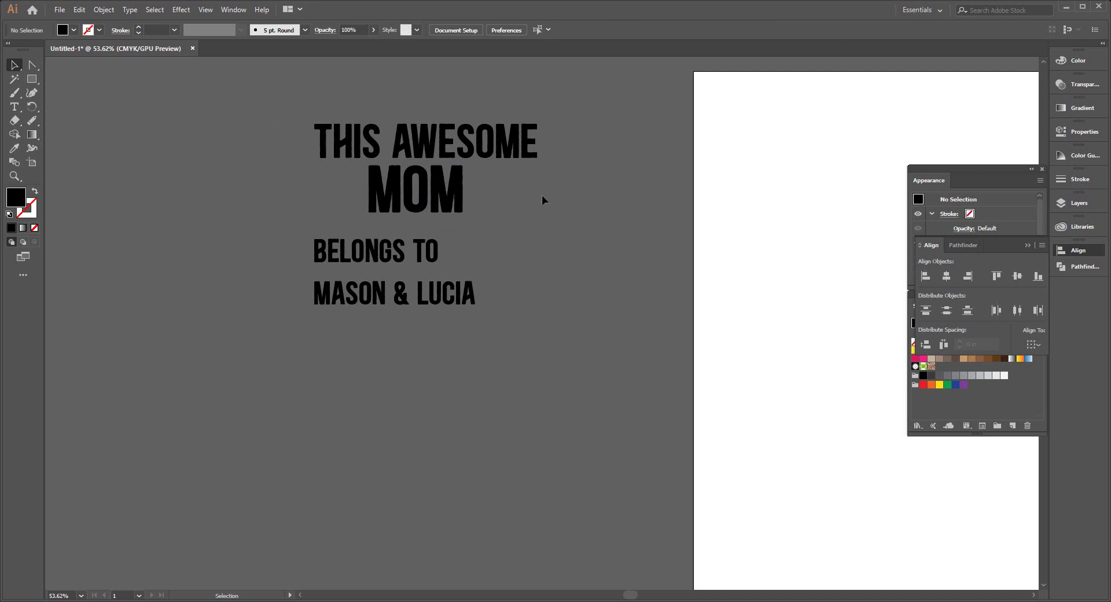
- Enlarge MOM further to 199 pt and move BELONGS TO up under it
left_click(412, 200)
left_click(555, 228)
left_click(419, 148)
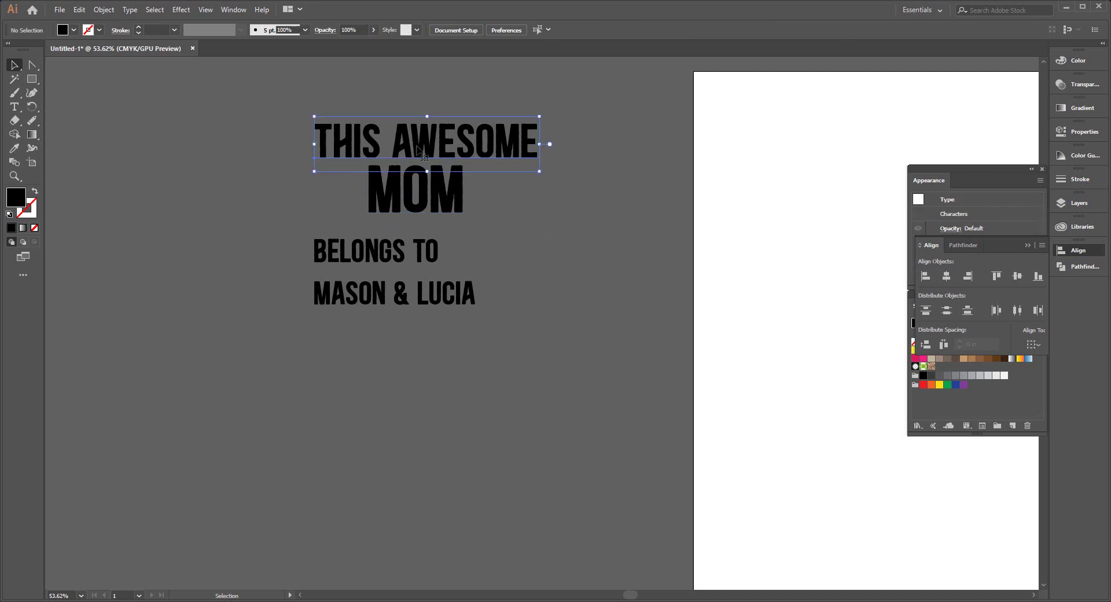
left_click(544, 228)
left_click(460, 205)
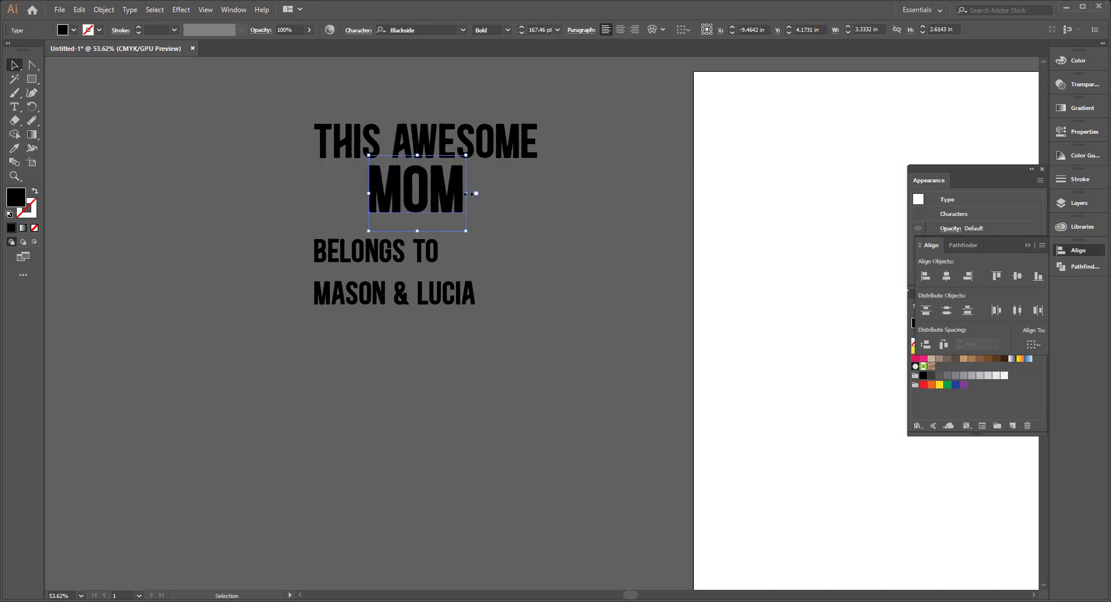
left_click_drag(467, 194, 533, 205)
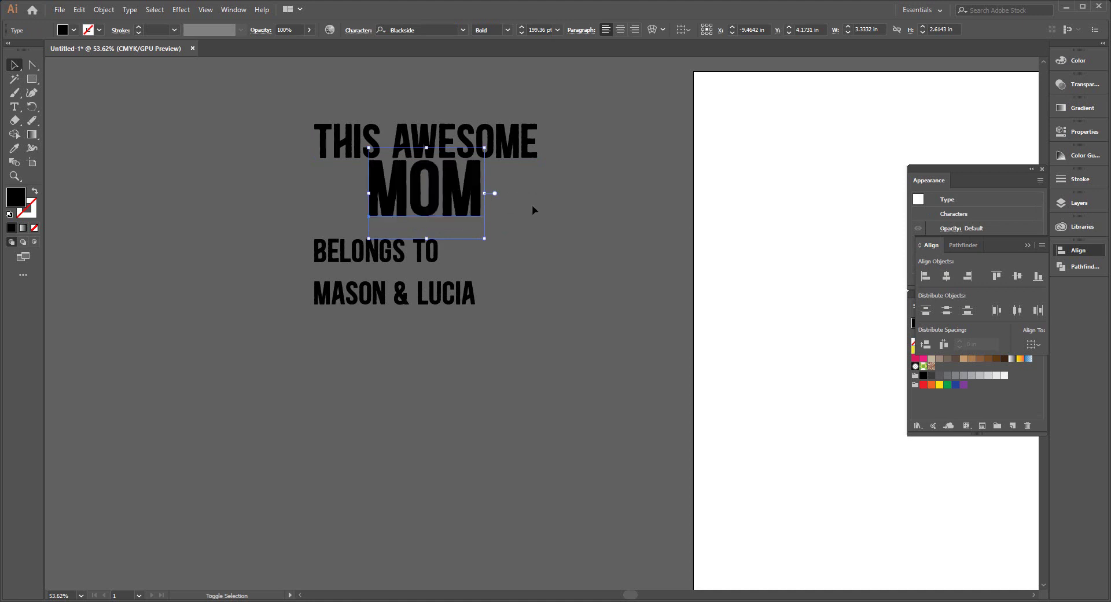
left_click(407, 210)
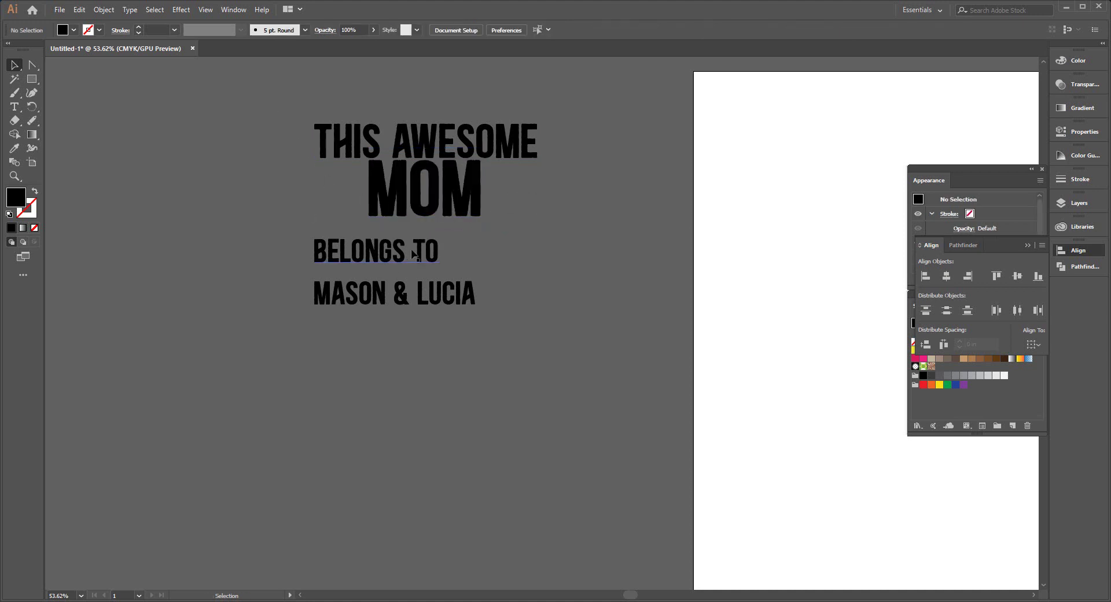
left_click_drag(416, 250, 435, 243)
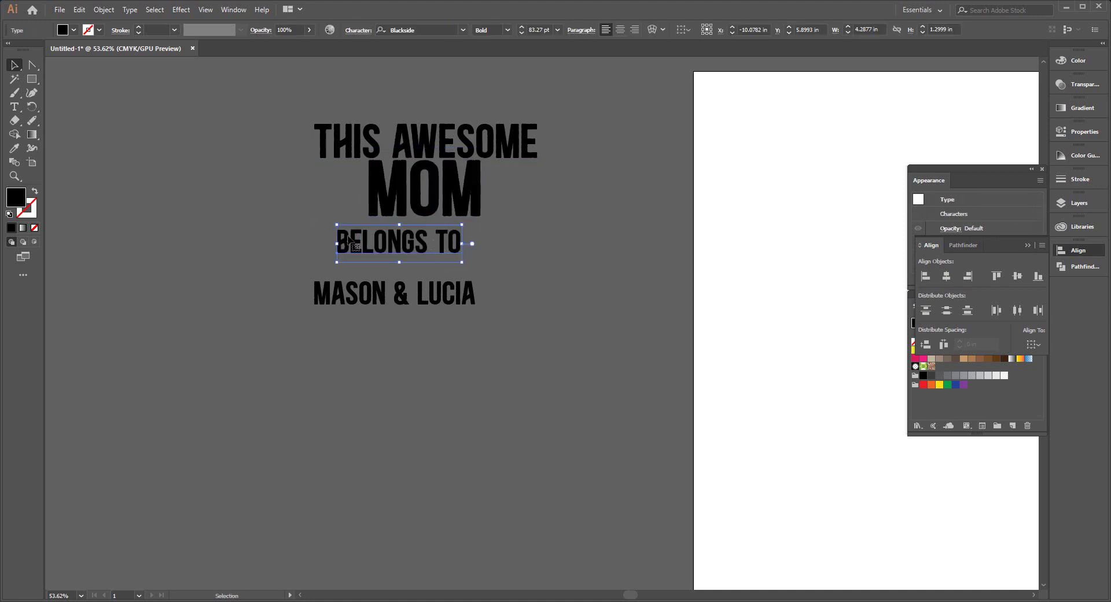
- Expand all four text lines into outlined shapes via Object > Expand
left_click_drag(283, 123, 519, 320)
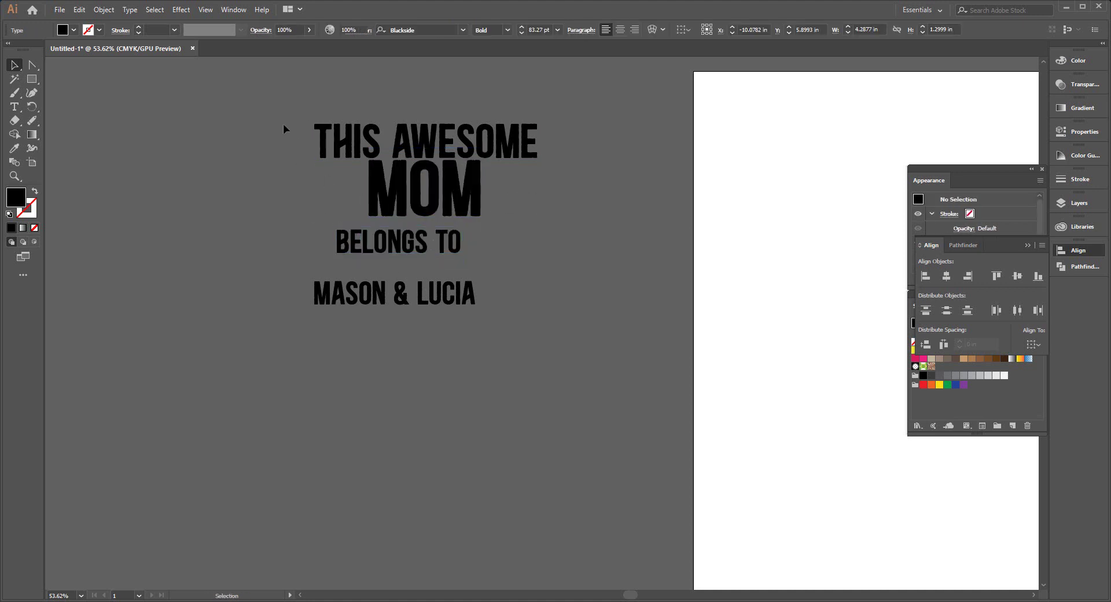
left_click(104, 9)
left_click(123, 133)
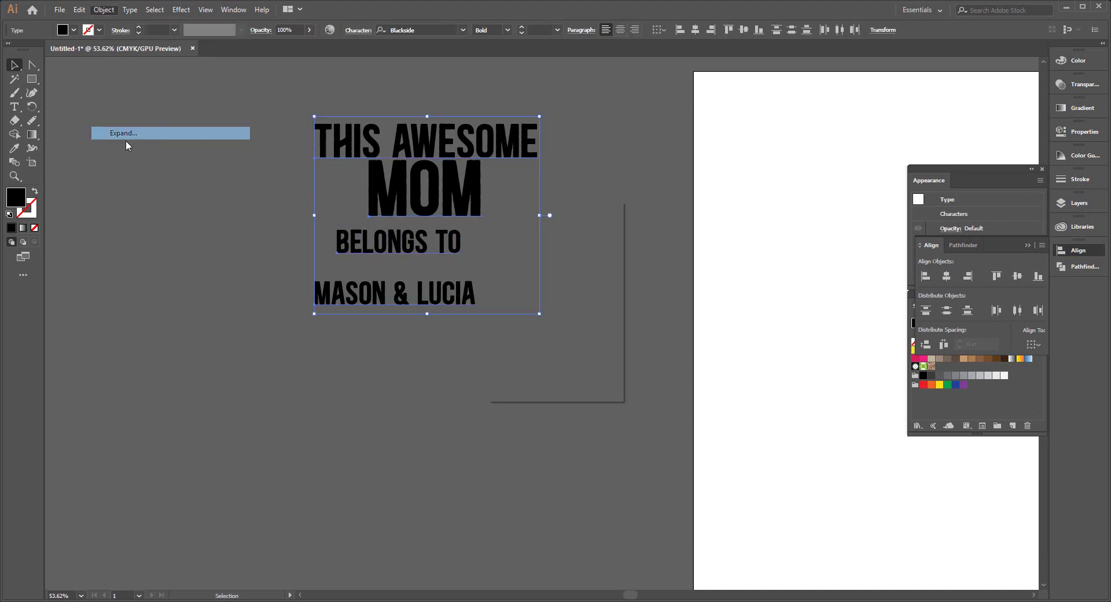
left_click(528, 372)
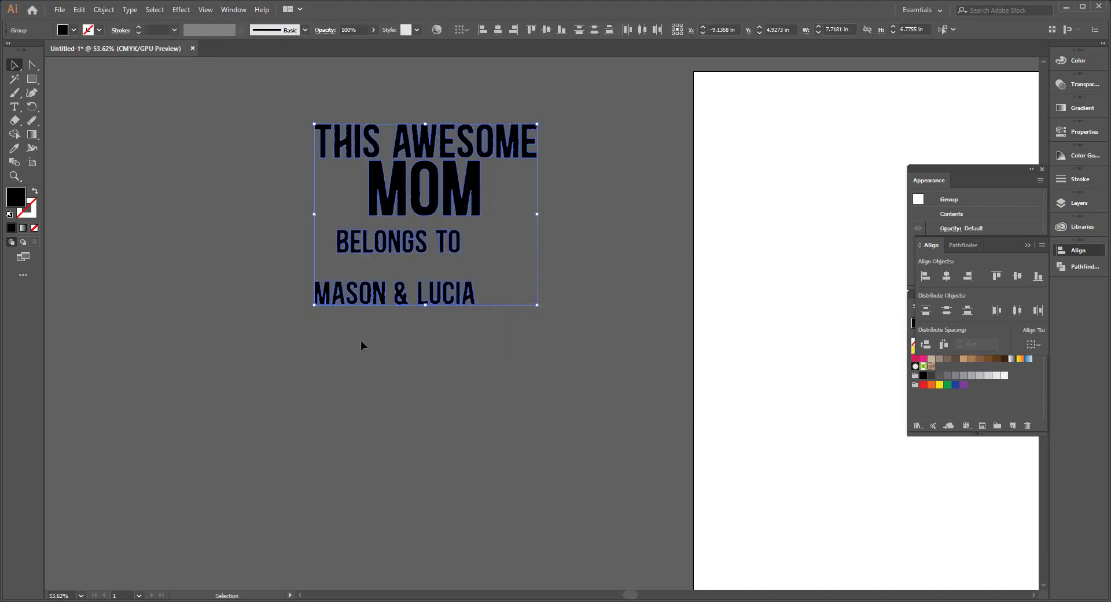
left_click(104, 9)
key("Escape")
- Select the MOM outlines and try stretching them wider
left_click(150, 186)
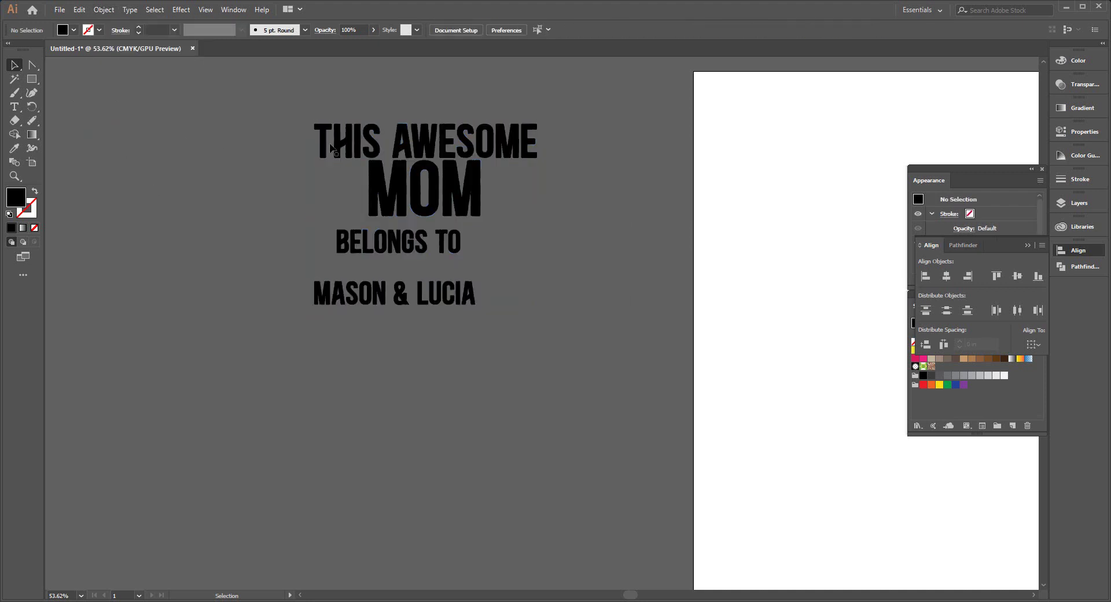
left_click_drag(508, 210, 510, 211)
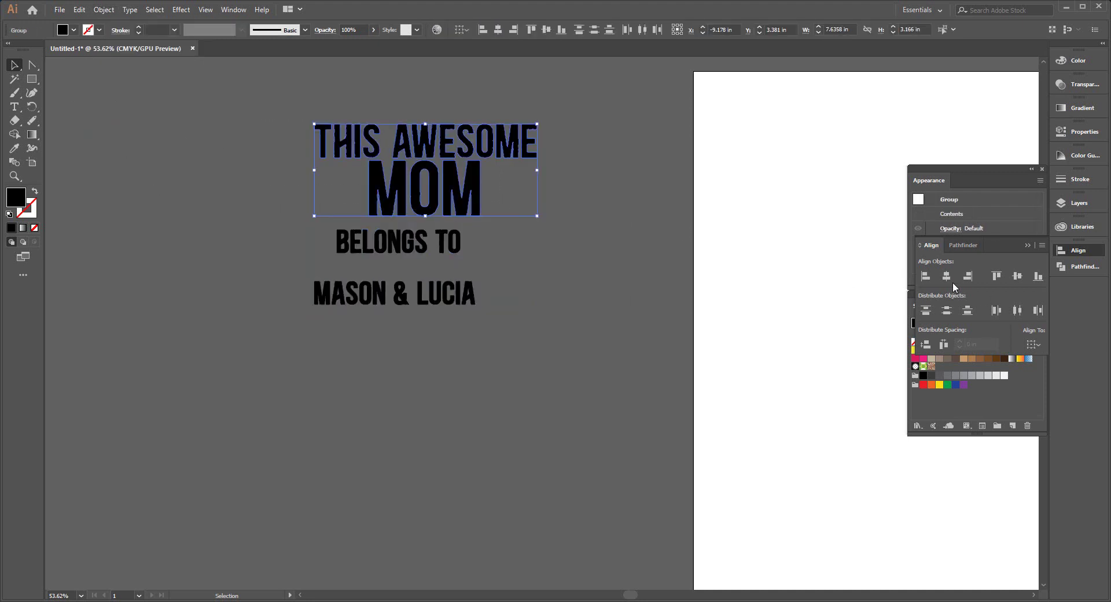
left_click(484, 218)
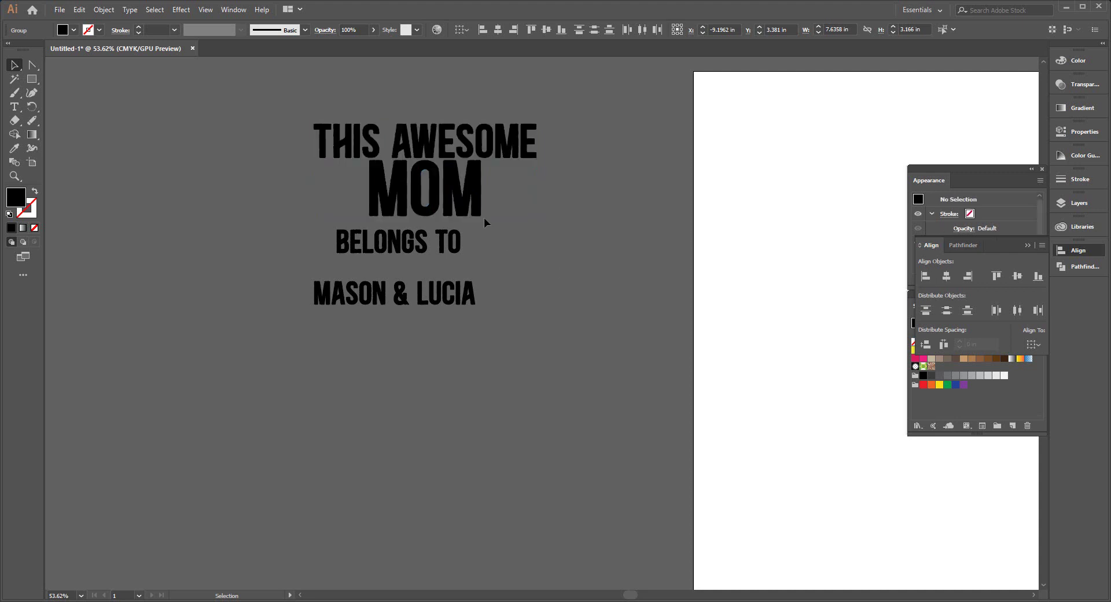
left_click(451, 194)
mouse_move(484, 188)
left_mouse_down()
mouse_move(493, 187)
mouse_move(484, 188)
left_mouse_up()
left_click(261, 140)
left_click(474, 191)
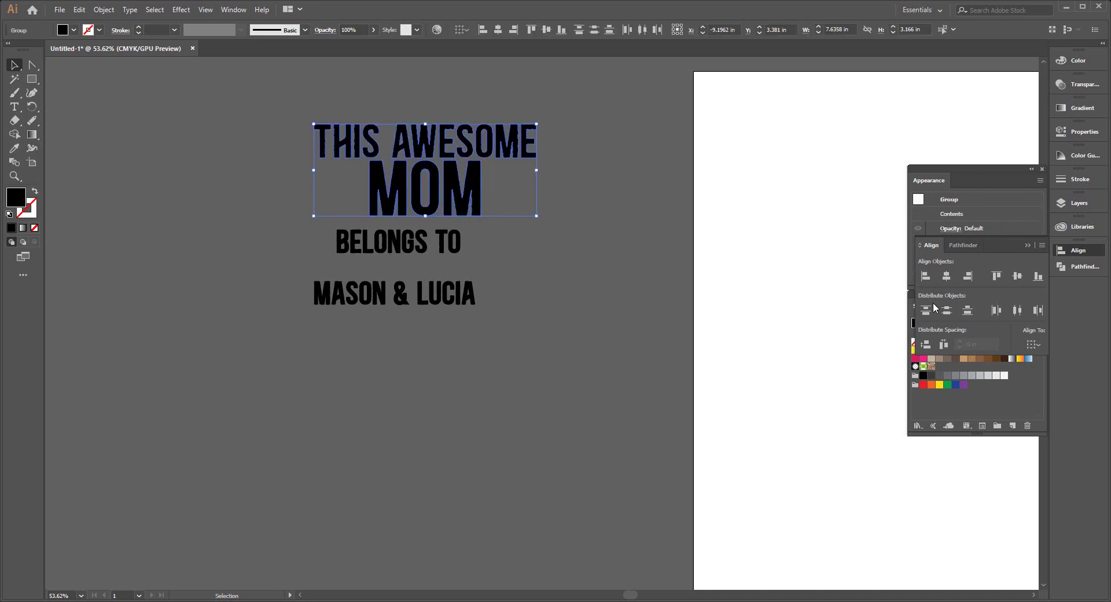
left_click(550, 276)
- Move BELONGS TO down below the children's names line
mouse_move(422, 239)
left_mouse_down()
mouse_move(366, 366)
mouse_move(407, 381)
left_mouse_up()
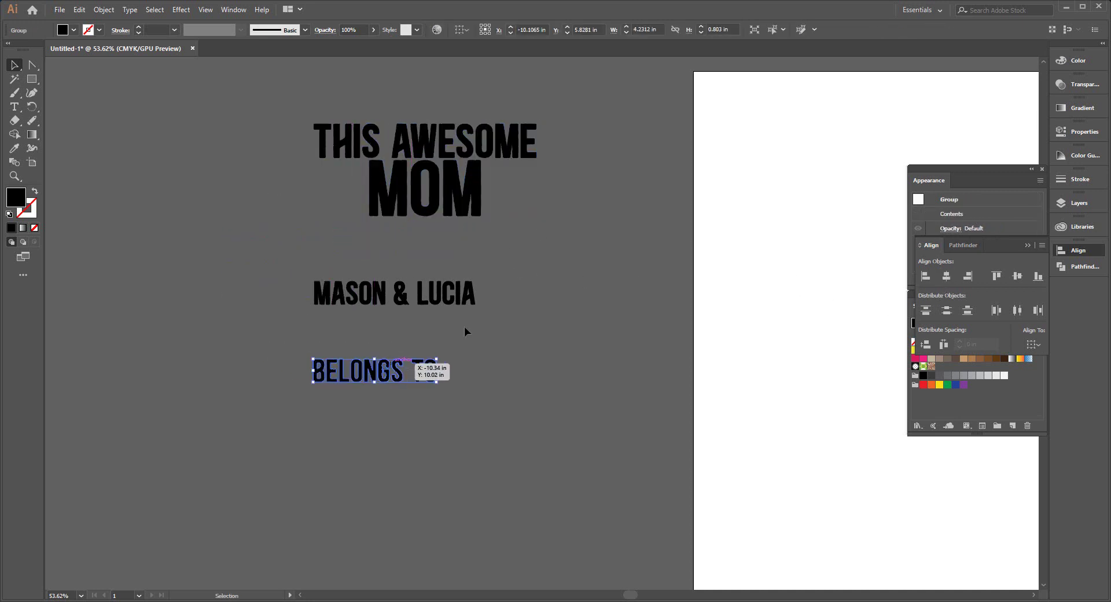
left_click(465, 328)
left_click(33, 82)
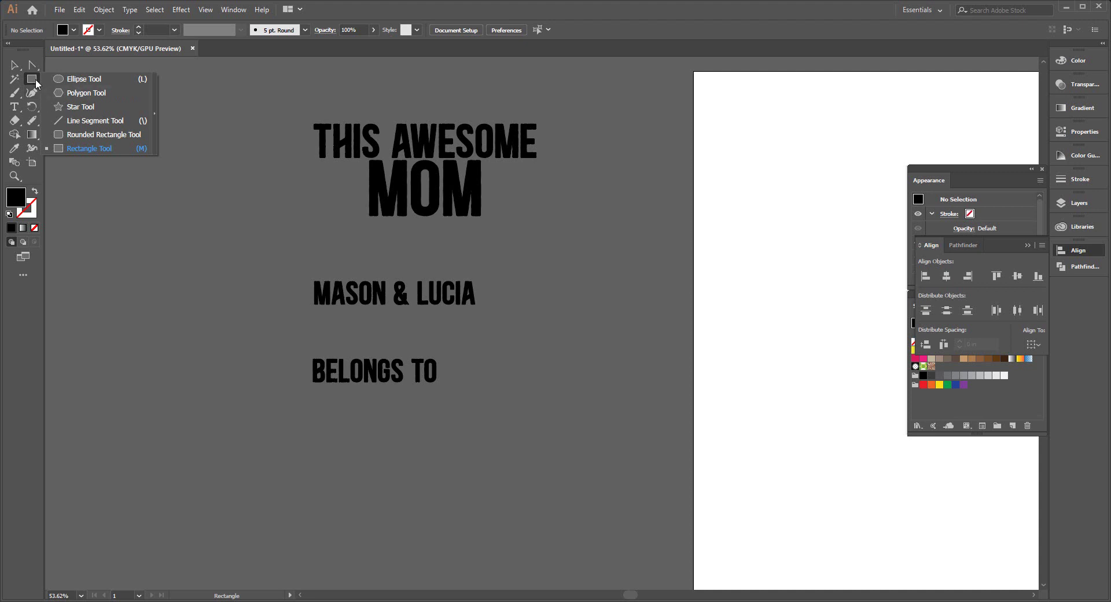
- Draw a black 7.6646 × 1.096 in bar under MOM, widened to match THIS AWESOME
left_click(330, 226)
left_click_drag(330, 227, 535, 256)
key("v")
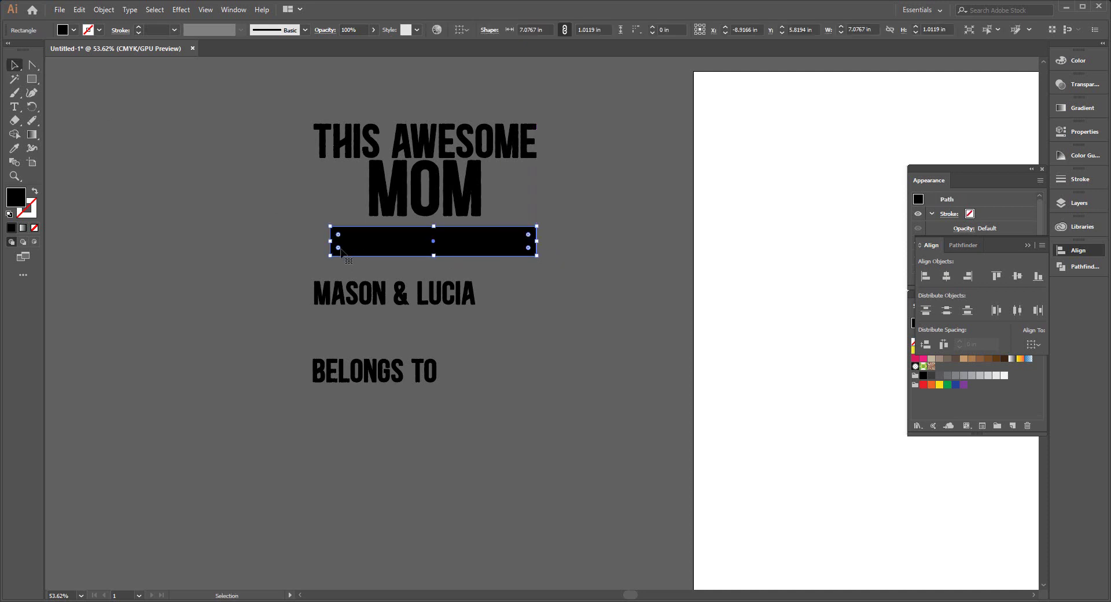
left_click_drag(329, 241, 313, 241)
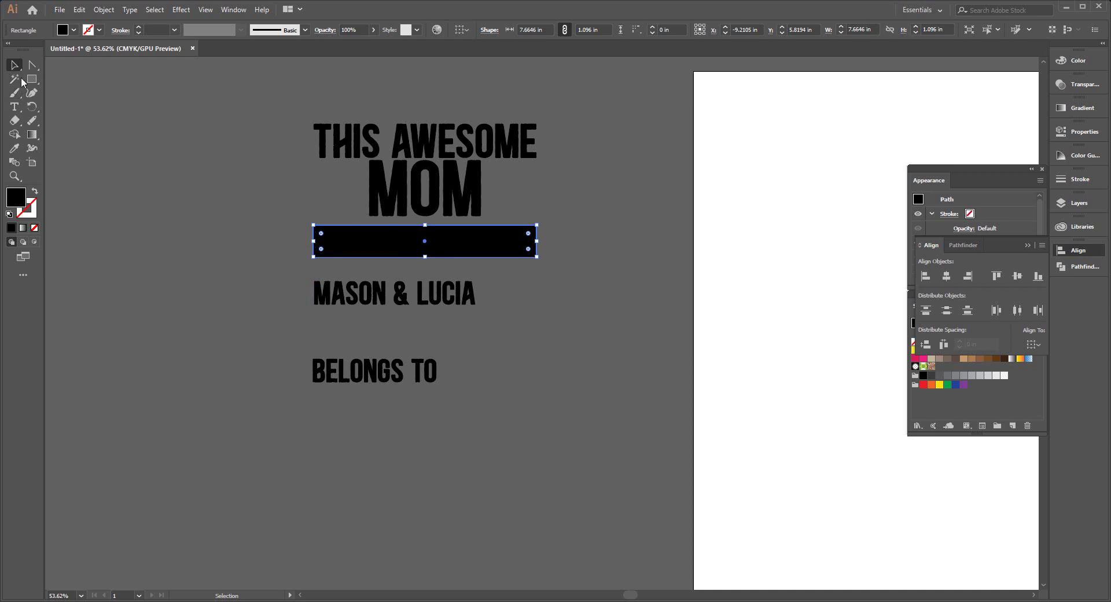
left_click(193, 270)
left_click(359, 248)
left_click(370, 151, "shift")
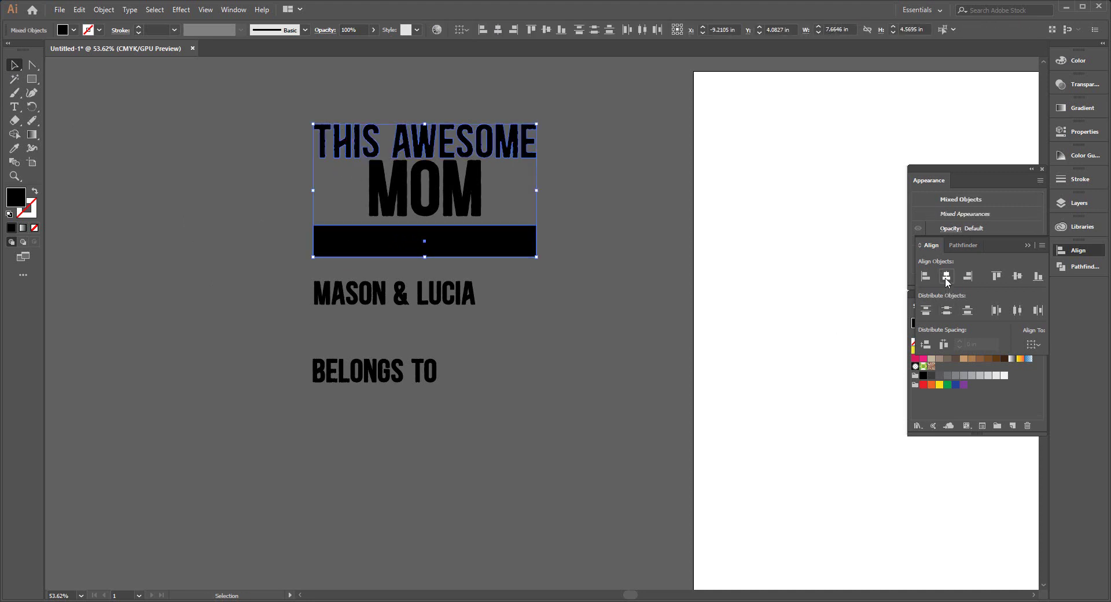
left_click(585, 335)
left_click(412, 250)
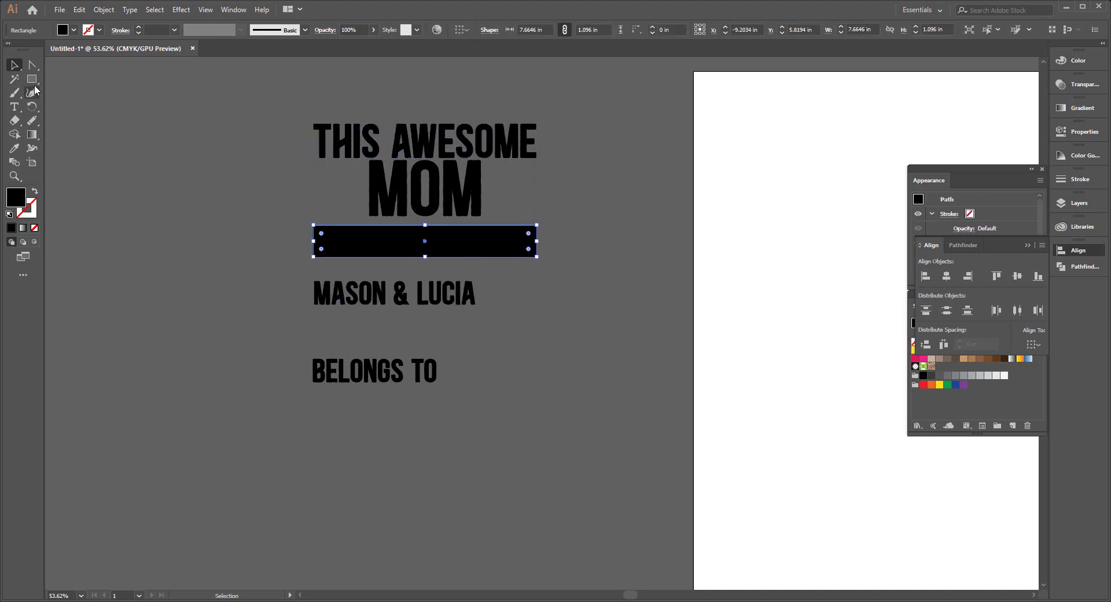
left_click(33, 65)
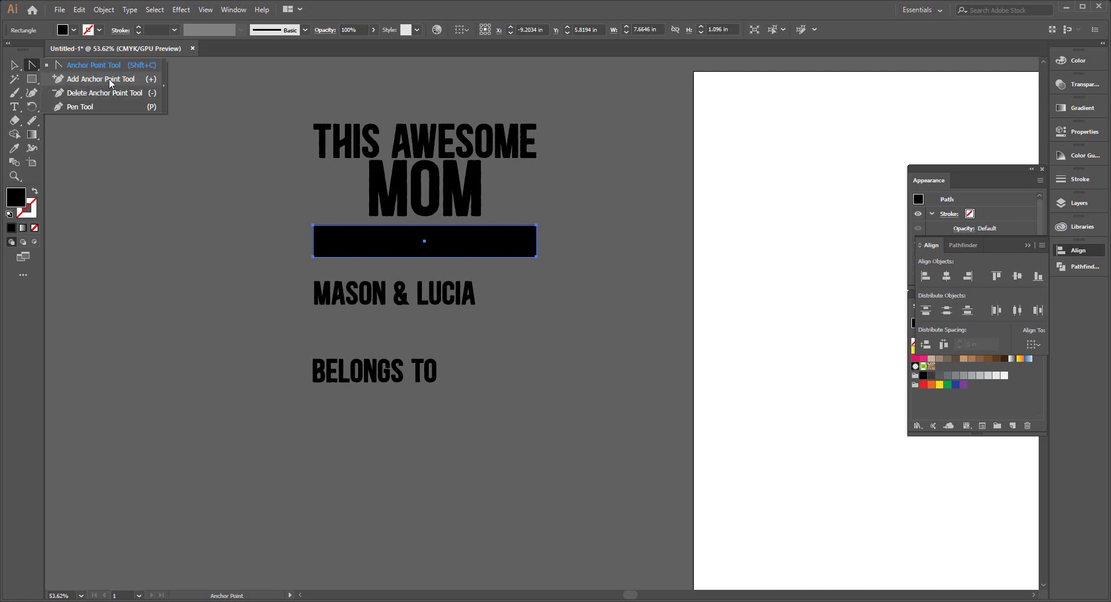
- Add anchor points at the midpoints of the bar's left and right edges
left_click(110, 81)
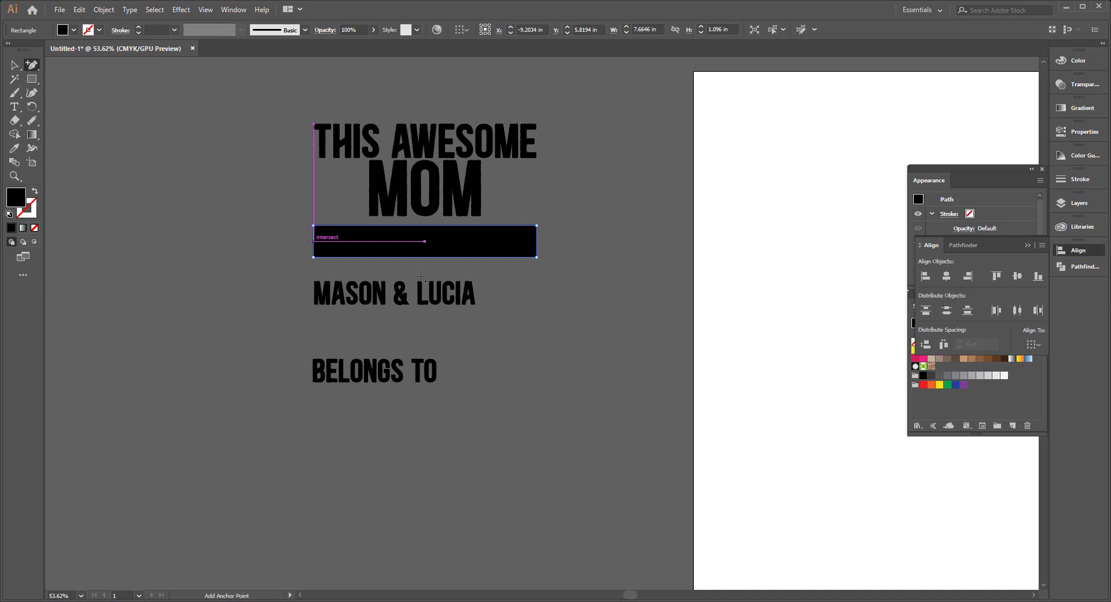
left_click(313, 241)
left_click(537, 241)
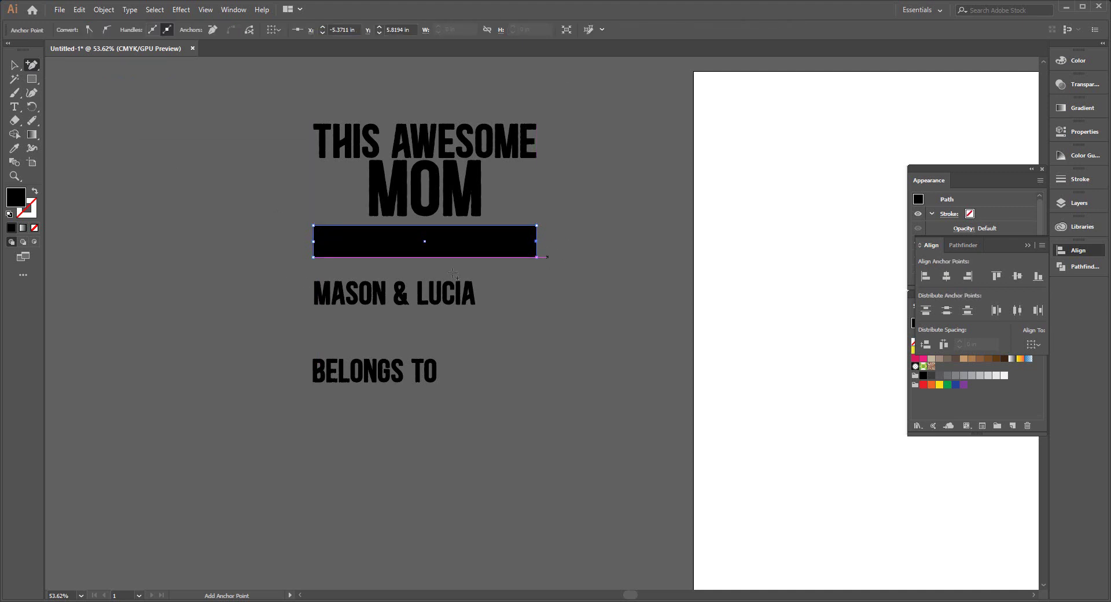
left_click(31, 67)
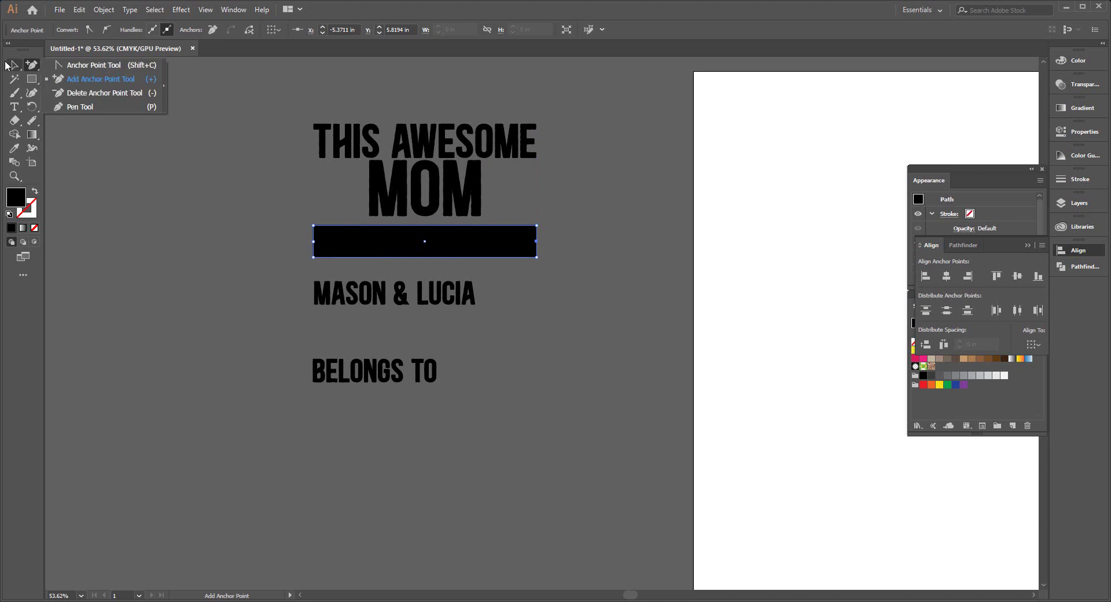
left_click(12, 67)
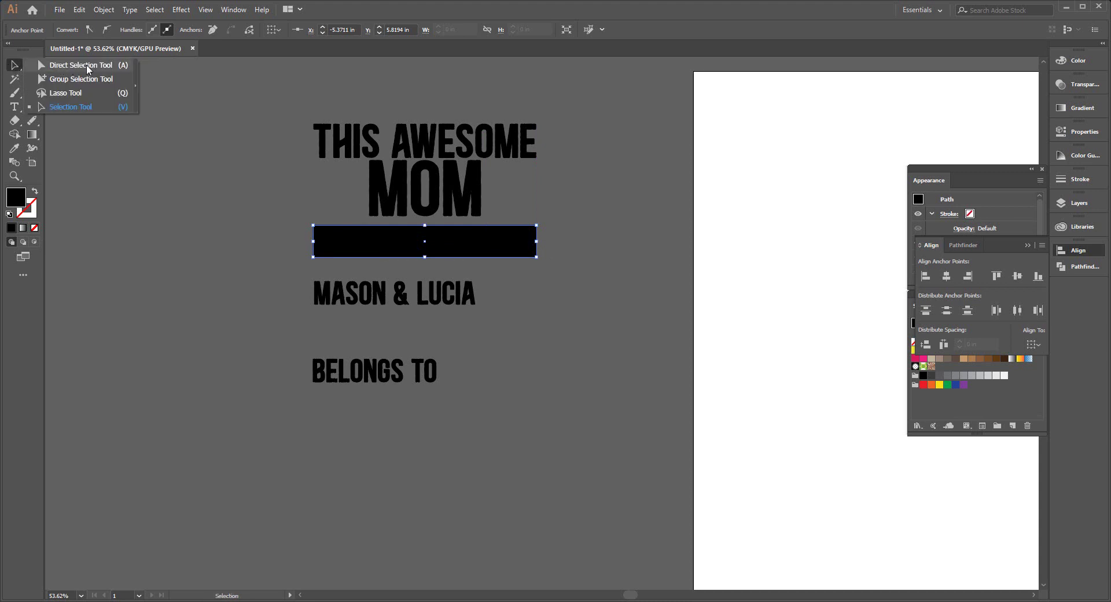
left_click(90, 69)
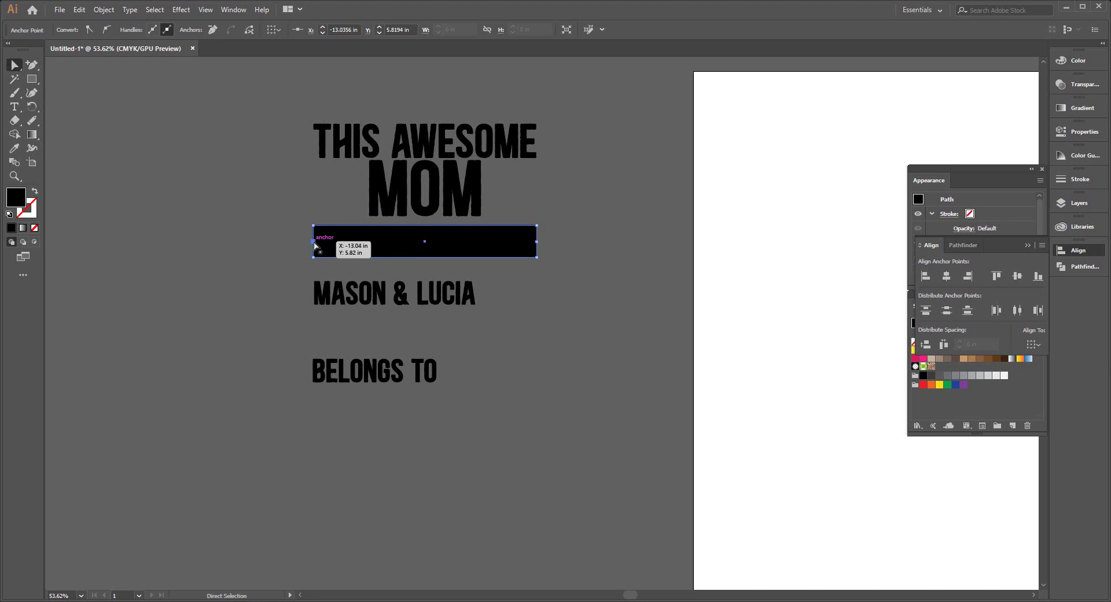
- Nudge both new anchors inward with arrow keys to notch the bar's ends
left_click(336, 248)
key("Right")
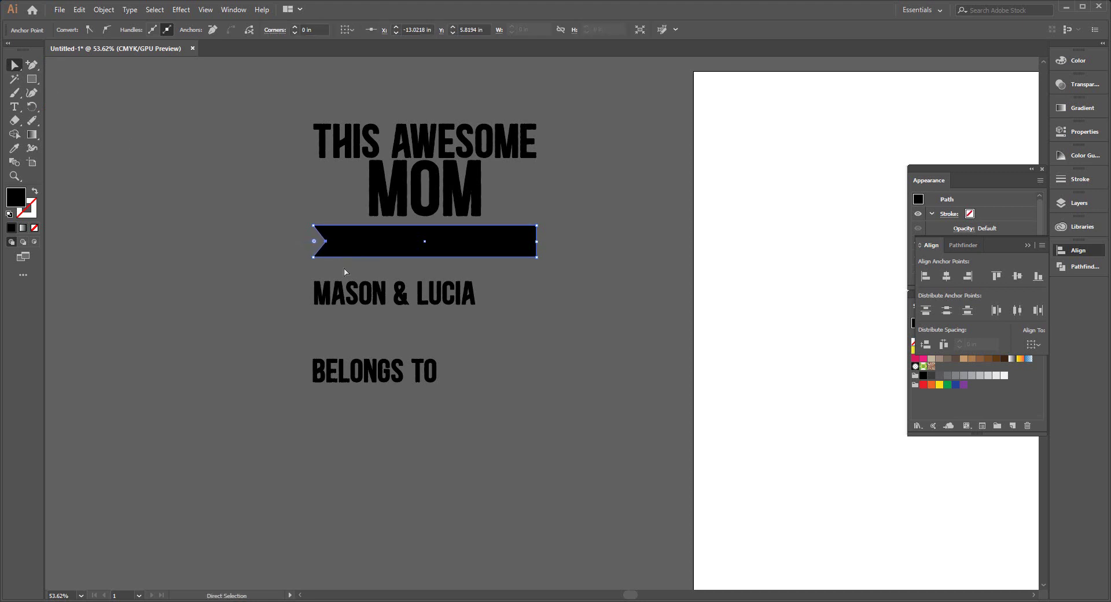
key("Right")
left_click(538, 241)
key("Left")
key("Left")
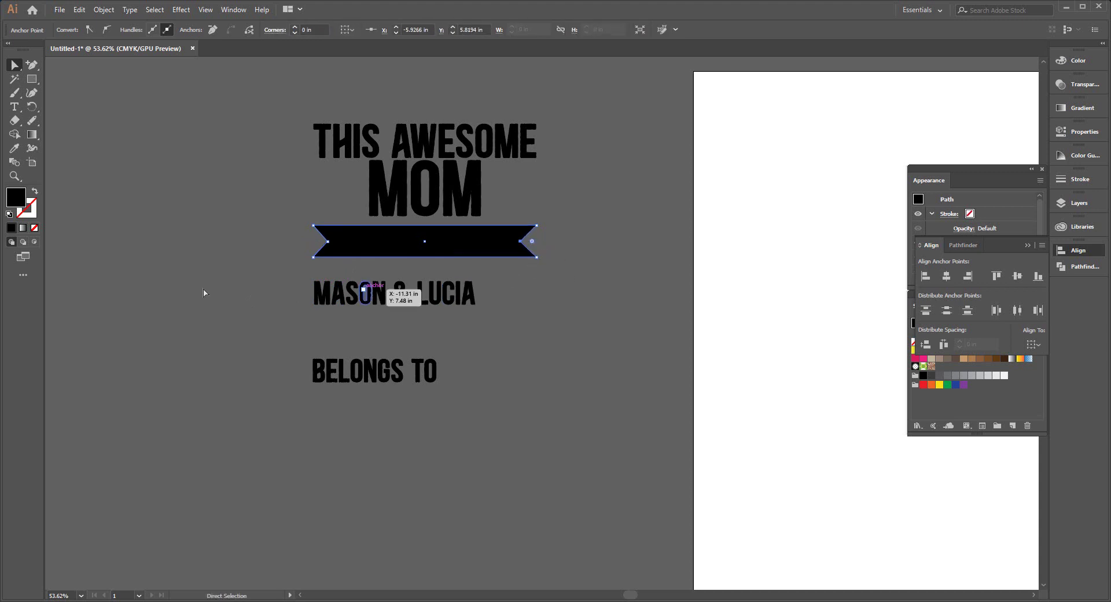
left_click(14, 67)
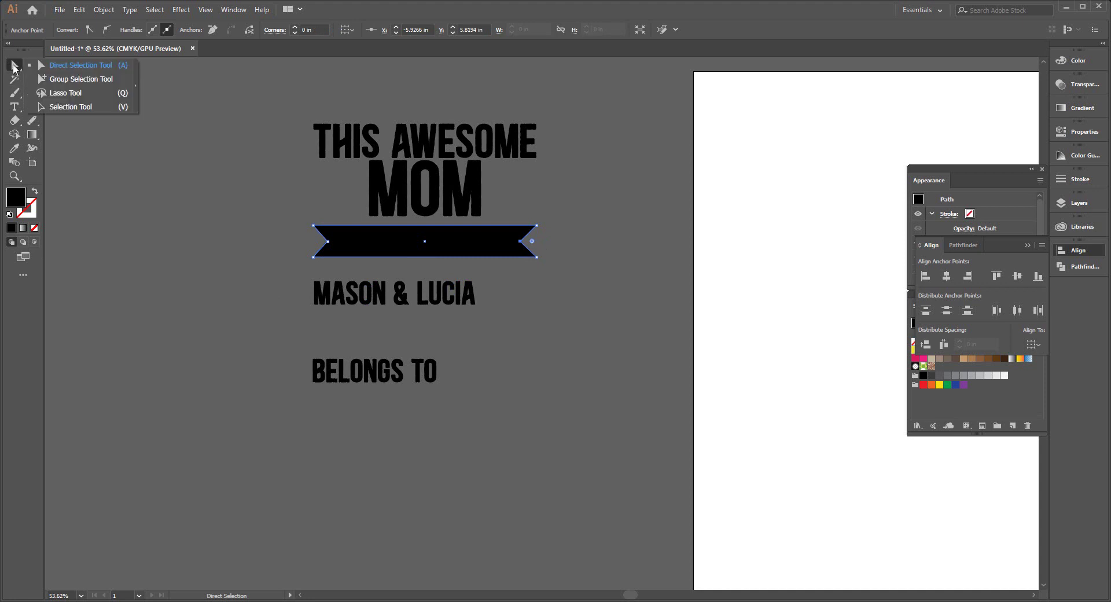
left_click(84, 107)
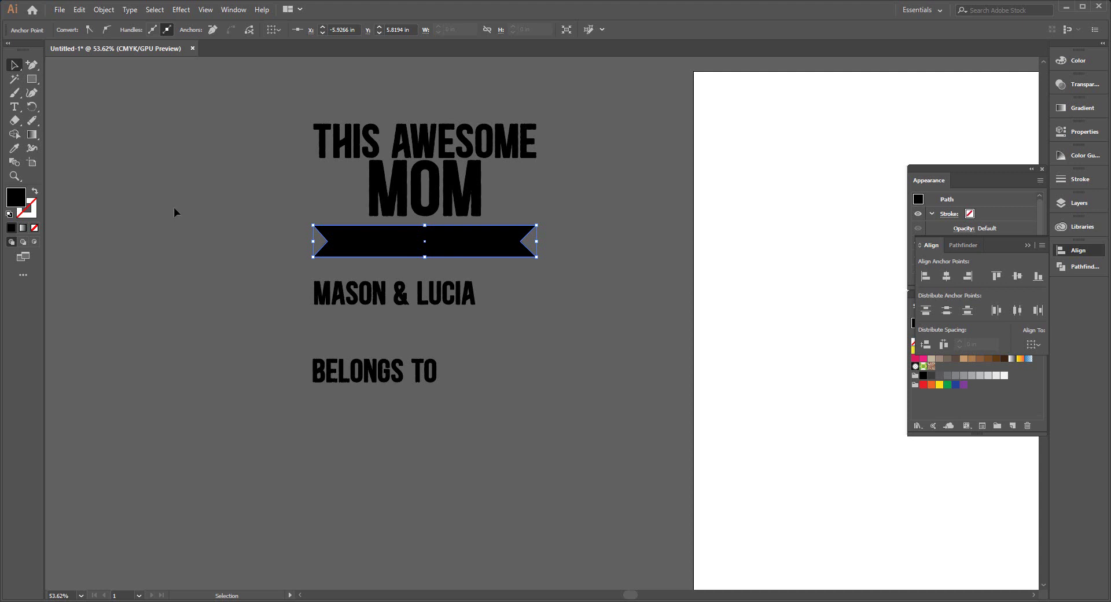
left_click(422, 250)
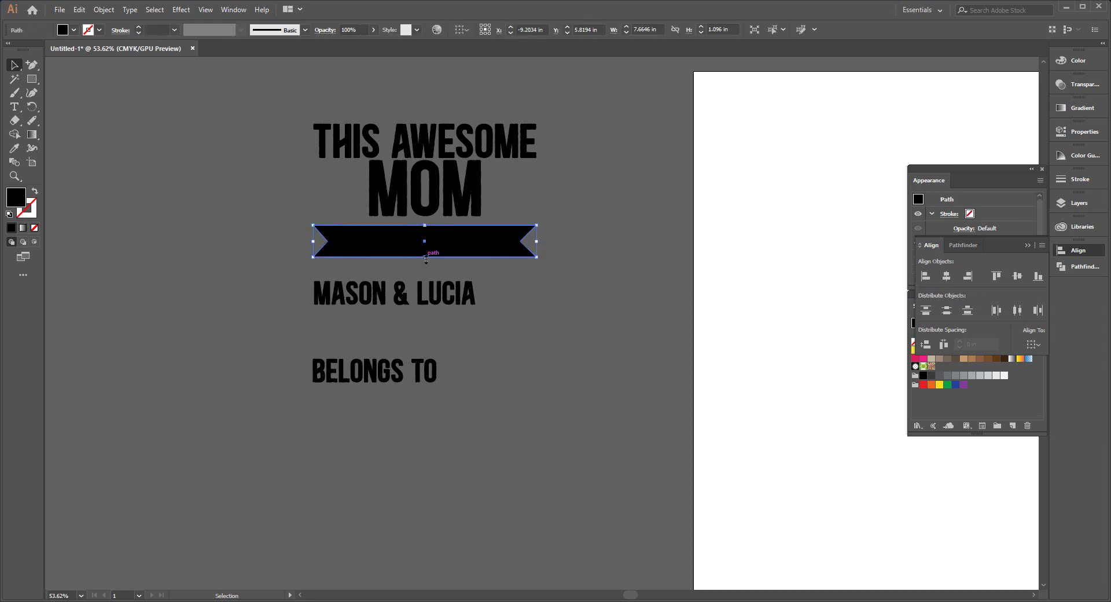
- Make the banner slightly taller and fill it orange
left_click_drag(426, 259, 426, 264)
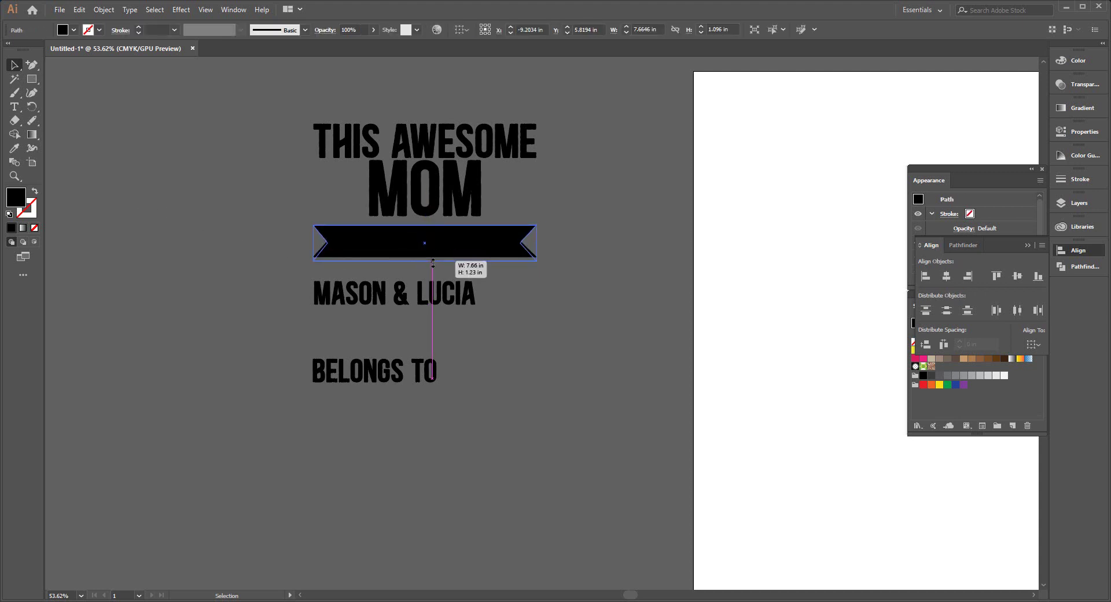
left_click(561, 335)
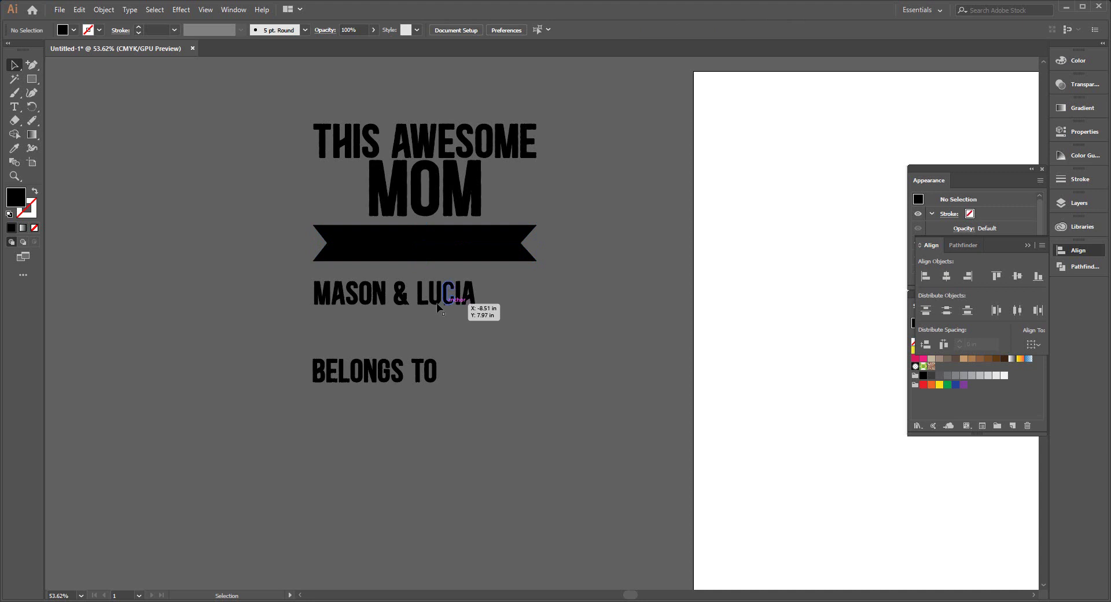
left_click(392, 370)
left_click(415, 242)
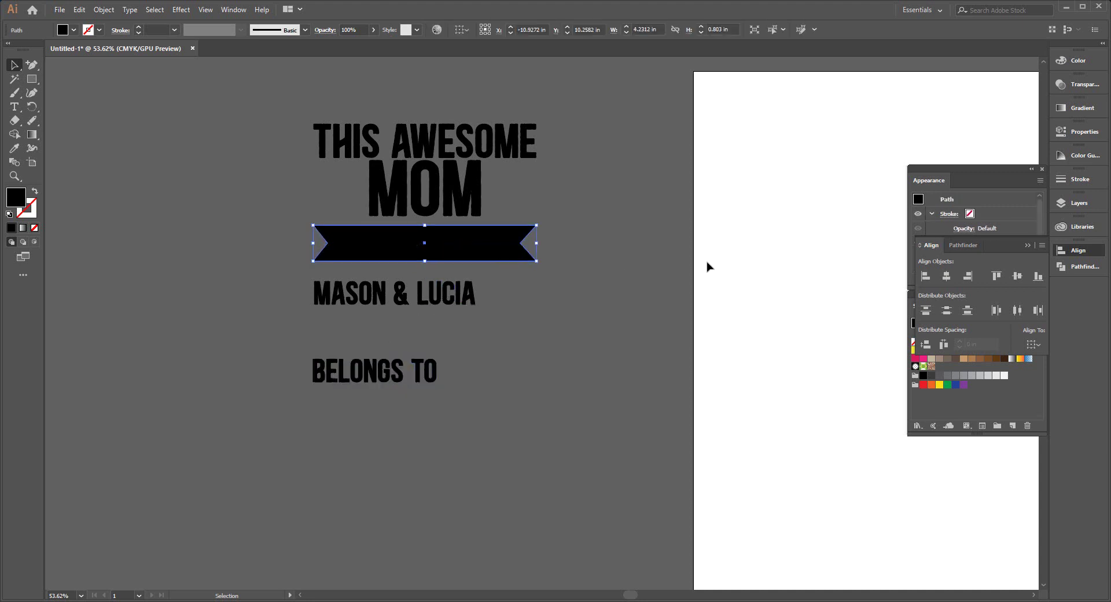
left_click(61, 34)
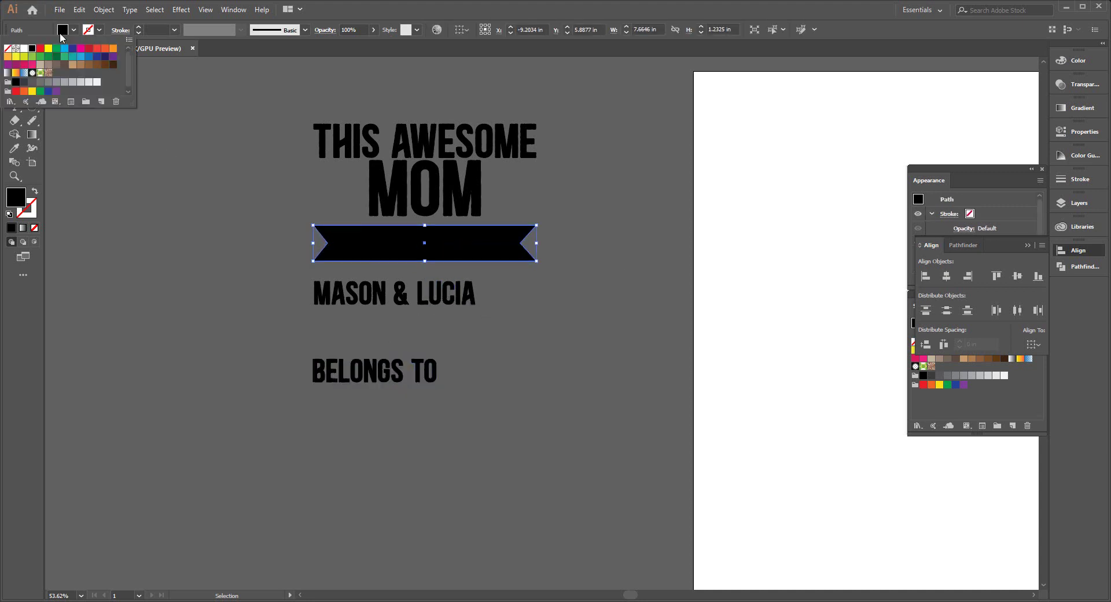
left_click(112, 48)
left_click(242, 258)
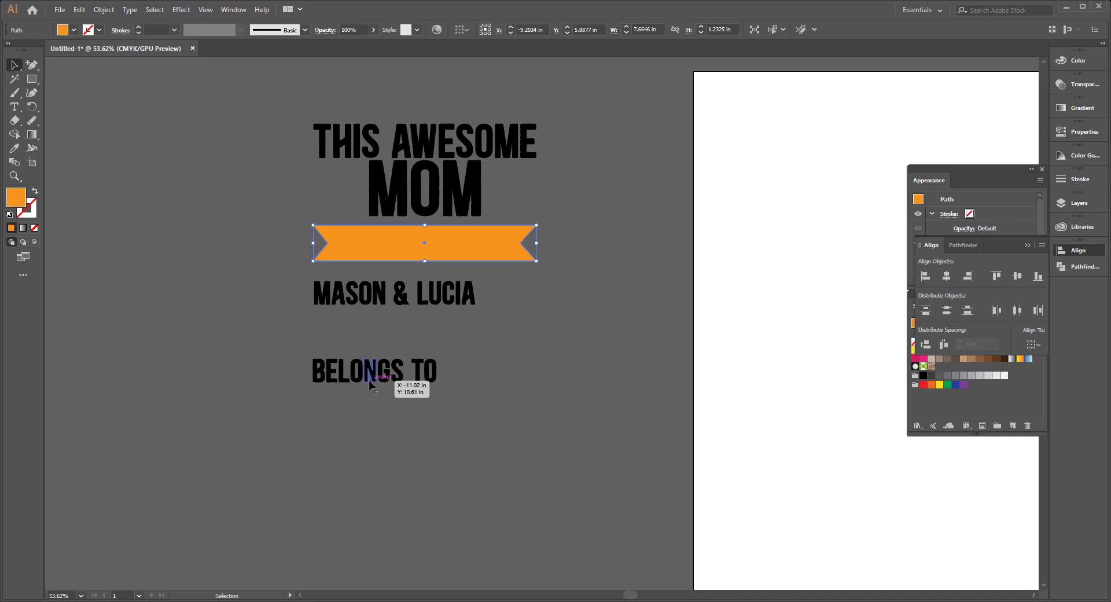
- Move BELONGS TO onto the orange banner and fill it white
left_click(347, 404)
left_click_drag(367, 377, 408, 253)
left_click(62, 30)
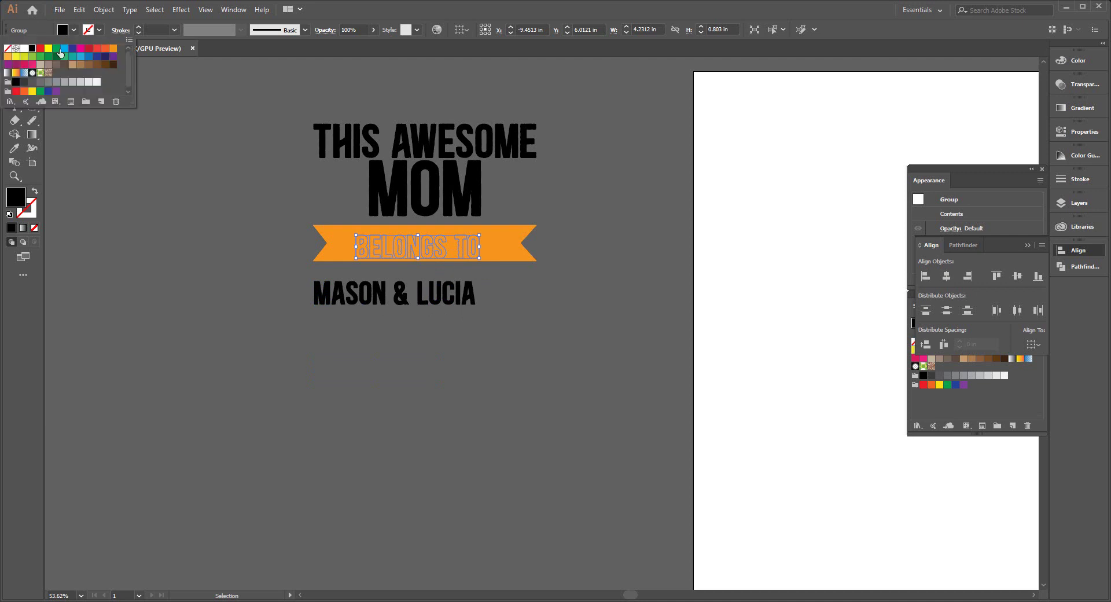
left_click(25, 48)
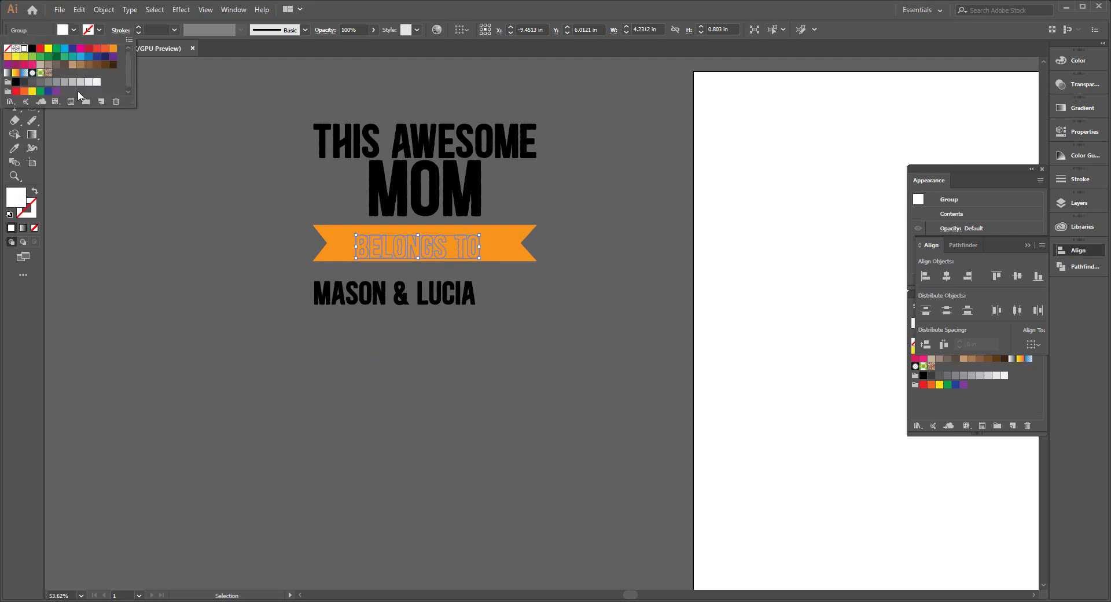
key("Escape")
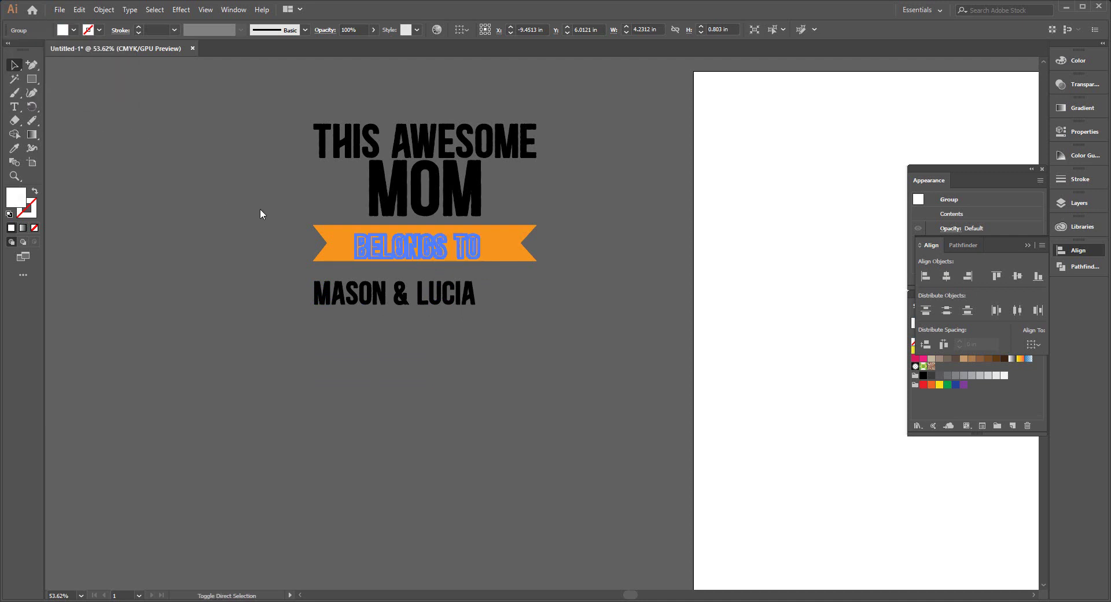
left_click(538, 305)
- Send the orange banner behind the BELONGS TO text and reposition it underneath
left_click_drag(506, 251, 508, 268)
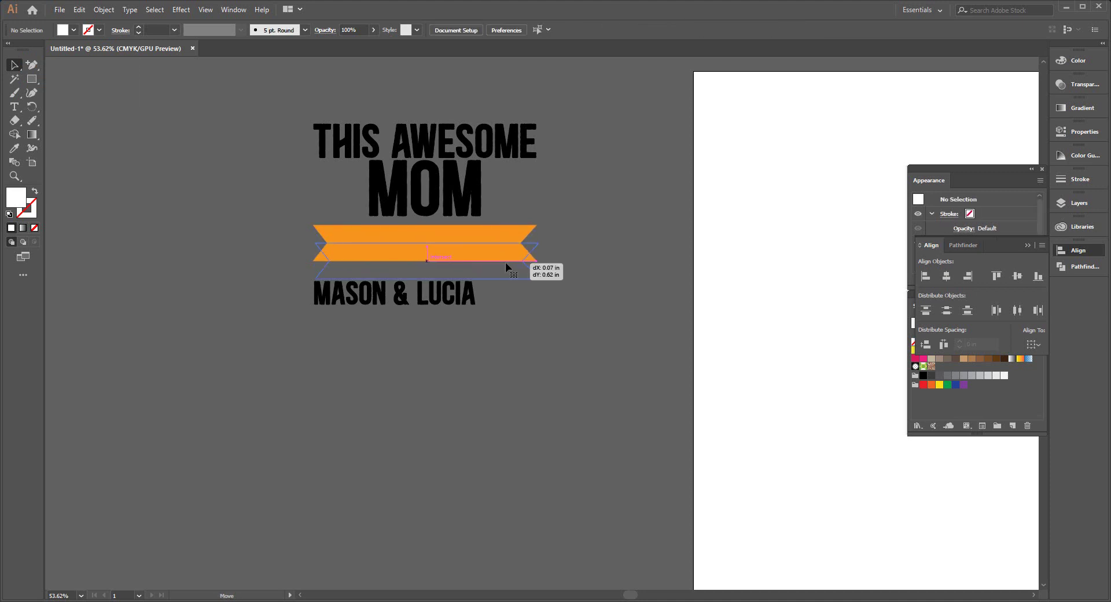
right_click(469, 262)
mouse_move(502, 442)
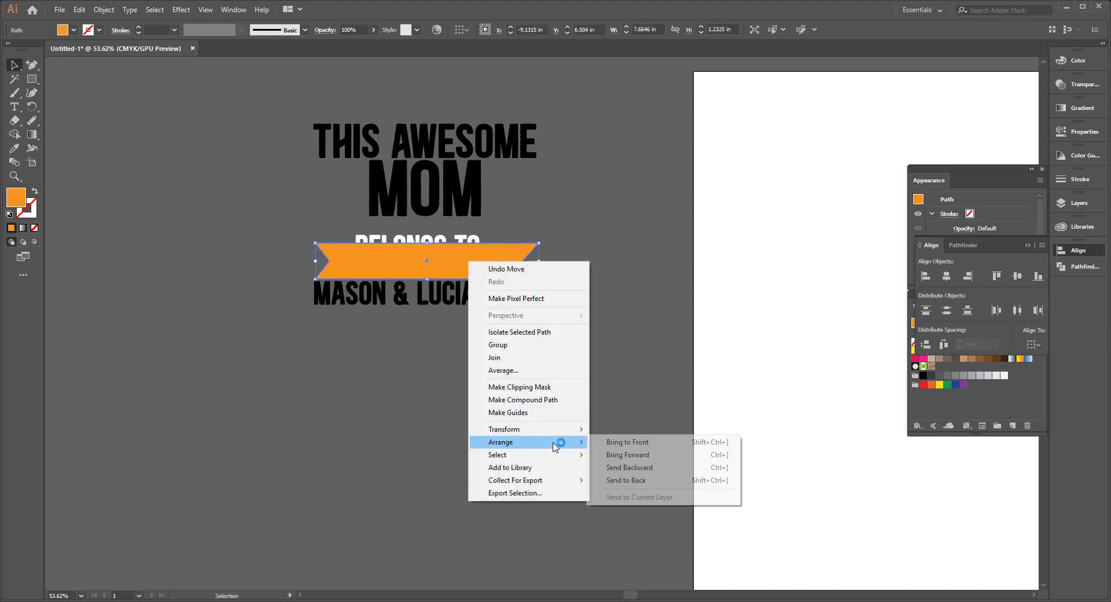
left_click(641, 480)
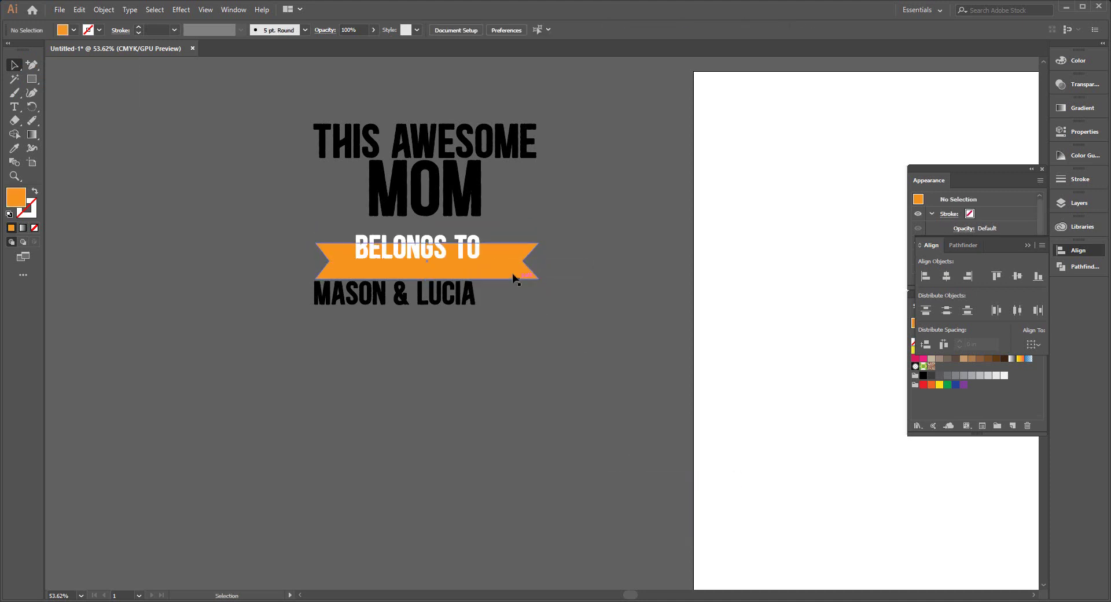
mouse_move(503, 266)
left_mouse_down()
mouse_move(486, 247)
mouse_move(518, 247)
left_mouse_up()
- Stretch the BELONGS TO text wider, undoing an attempted banner widening
left_click(463, 248)
left_click(428, 265, "shift")
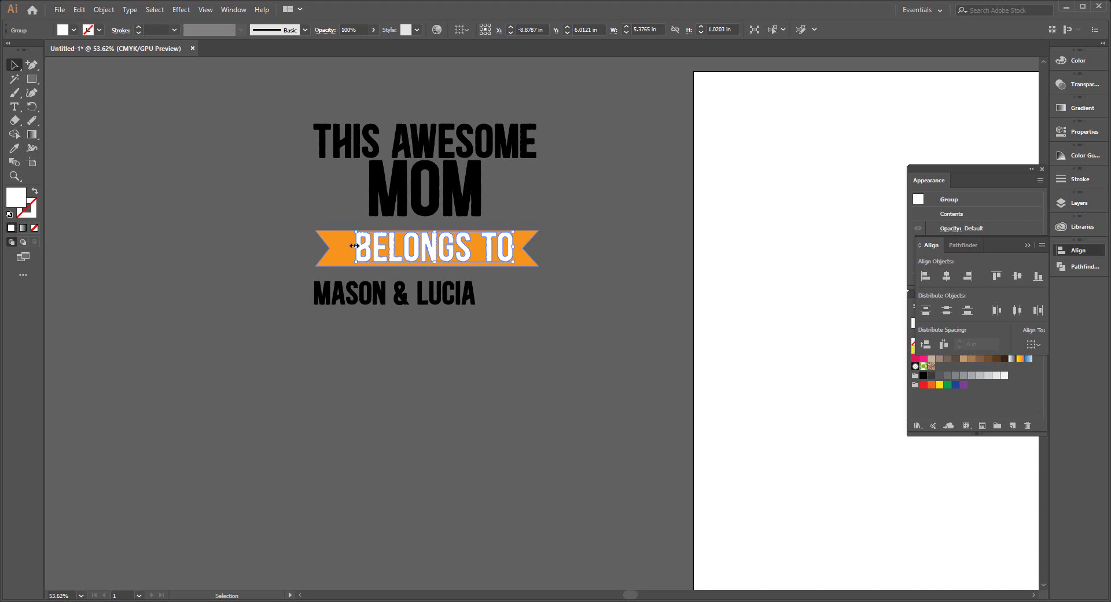
left_click_drag(354, 246, 338, 246)
left_click(569, 258)
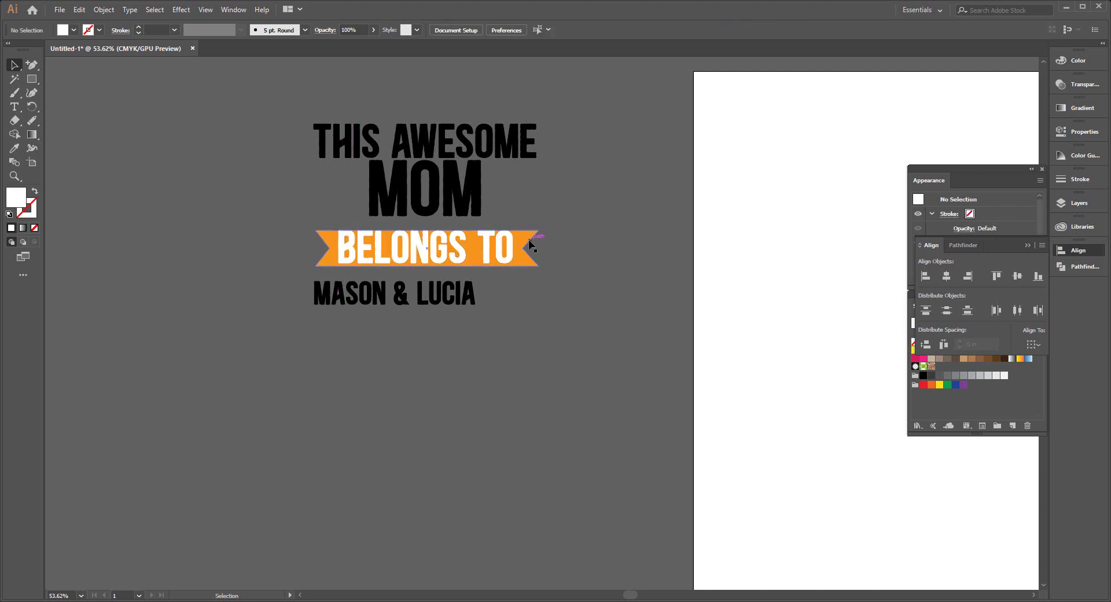
left_click(495, 231)
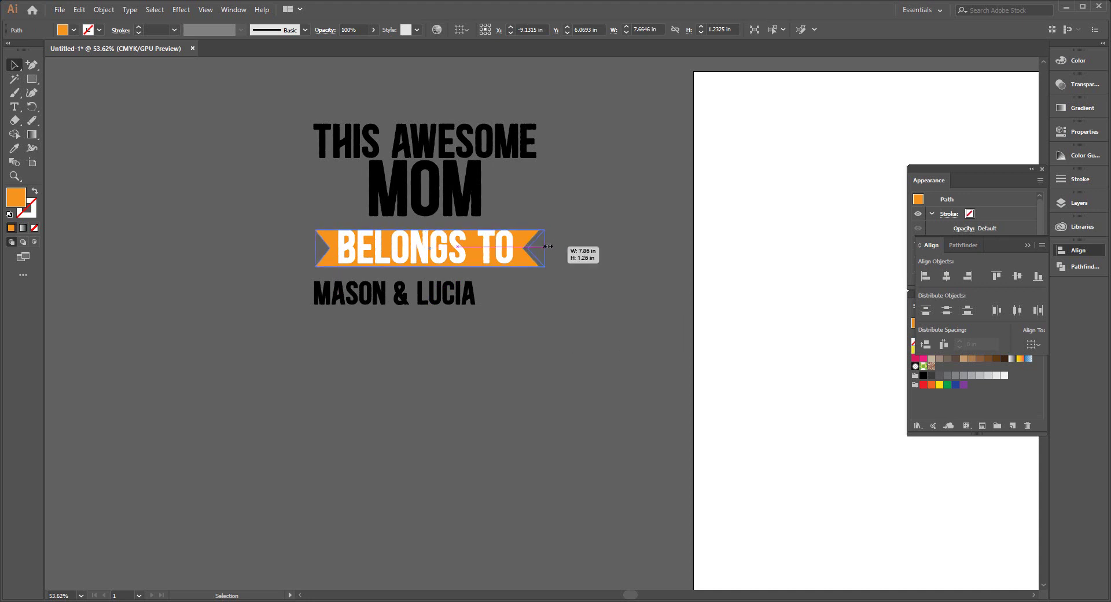
left_click_drag(540, 248, 558, 248)
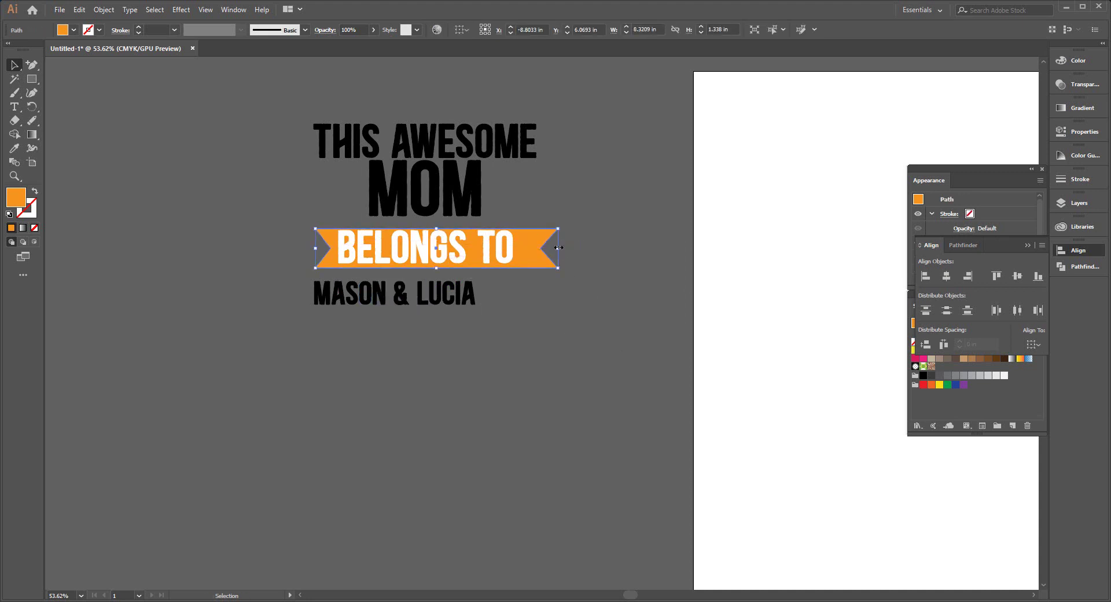
key("ctrl+z")
- Horizontally centre BELONGS TO on the orange banner
left_click(568, 266)
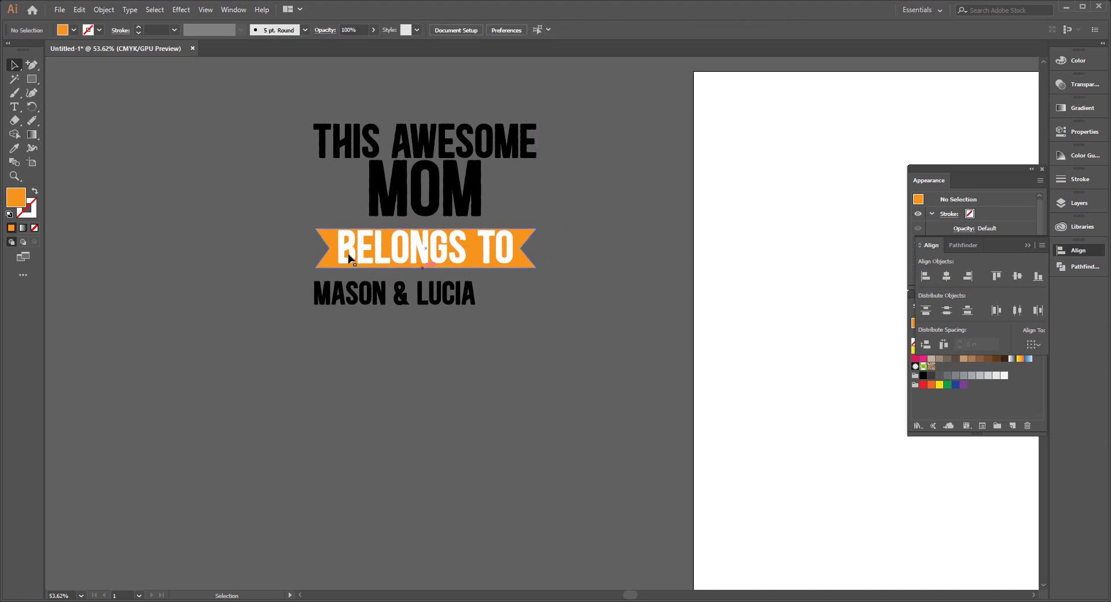
left_click_drag(549, 258, 509, 246)
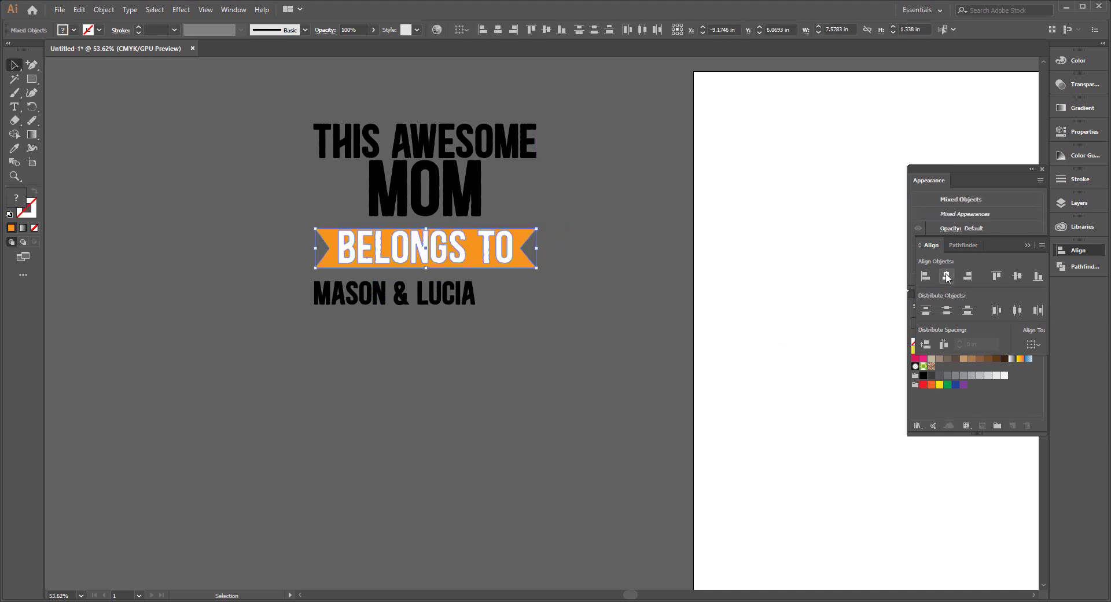
left_click(1018, 277)
left_click(277, 276)
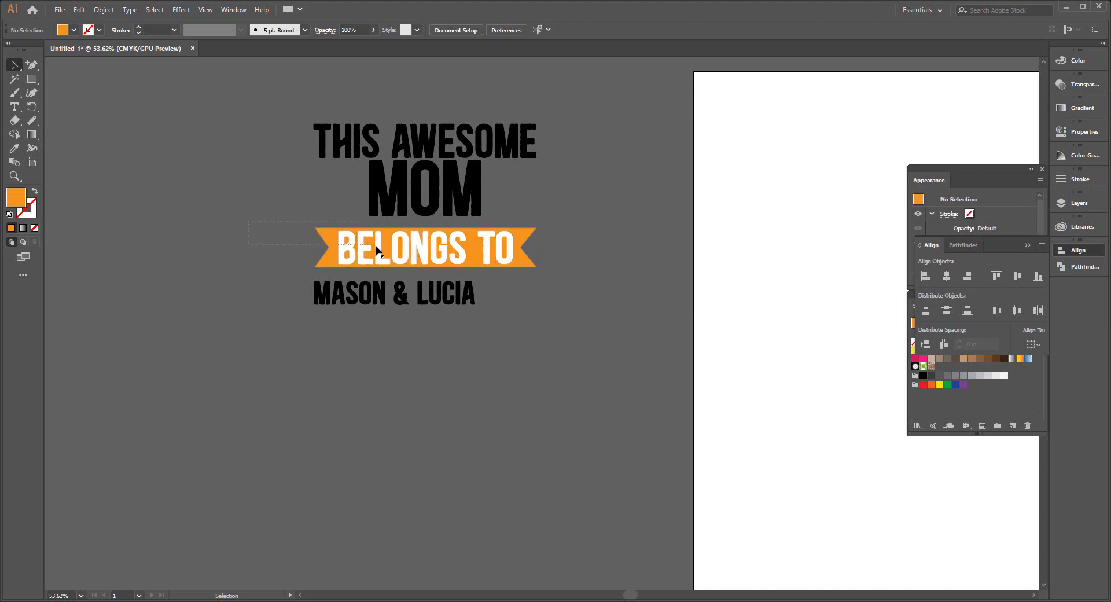
left_click_drag(376, 250, 377, 252)
- Knock BELONGS TO out of the banner with Pathfinder Minus Front and move it up toward MOM
left_click(963, 245)
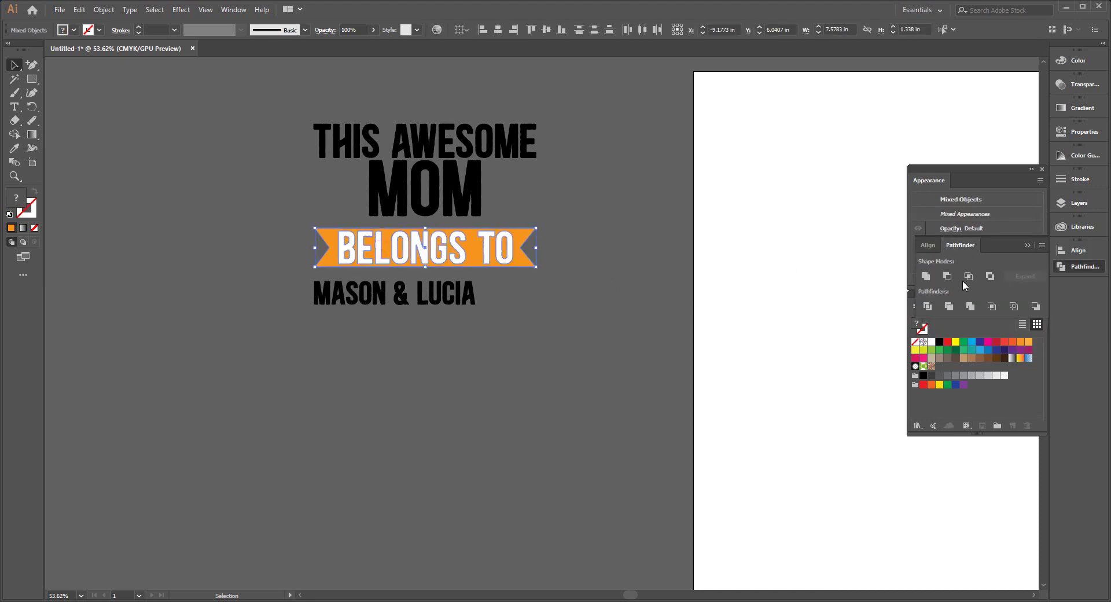
left_click(949, 274)
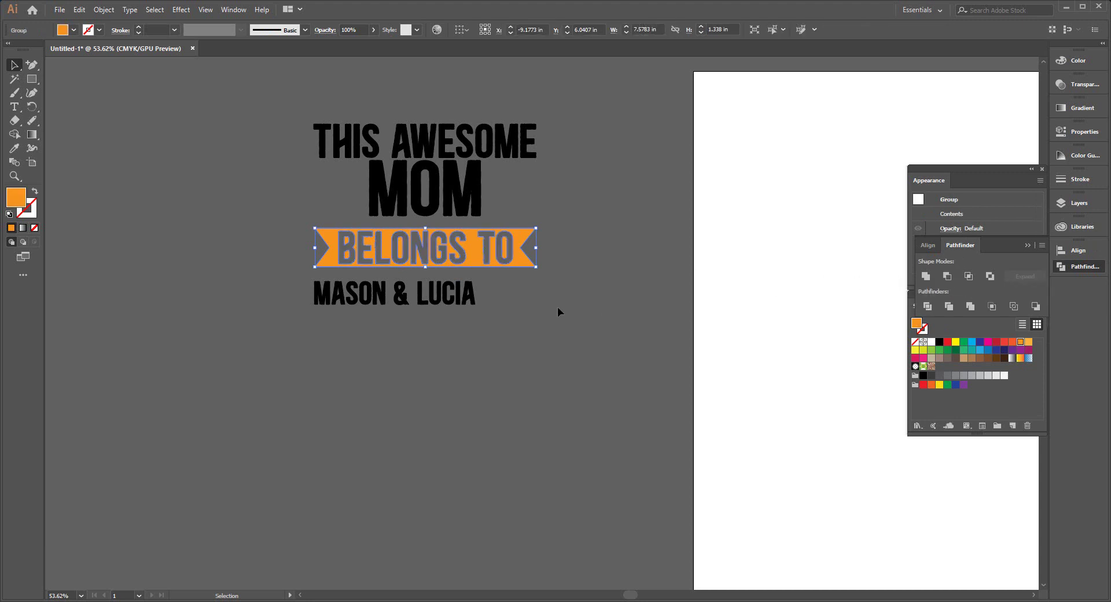
left_click(472, 323)
left_click_drag(520, 264, 524, 255)
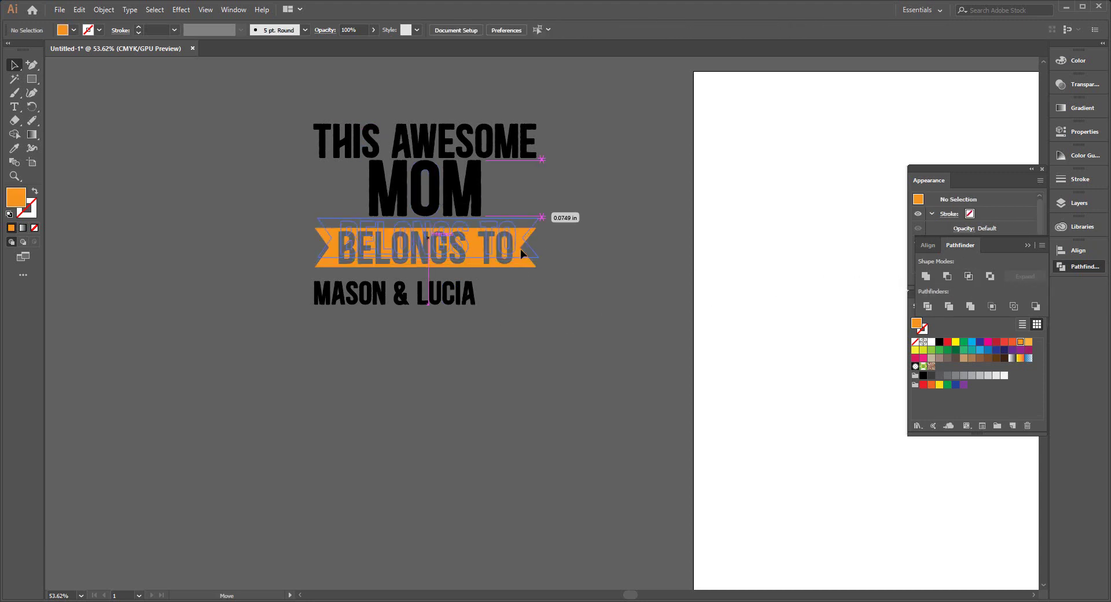
- Align the banner with the THIS AWESOME headline and stretch it to the headline's width
left_click(535, 328)
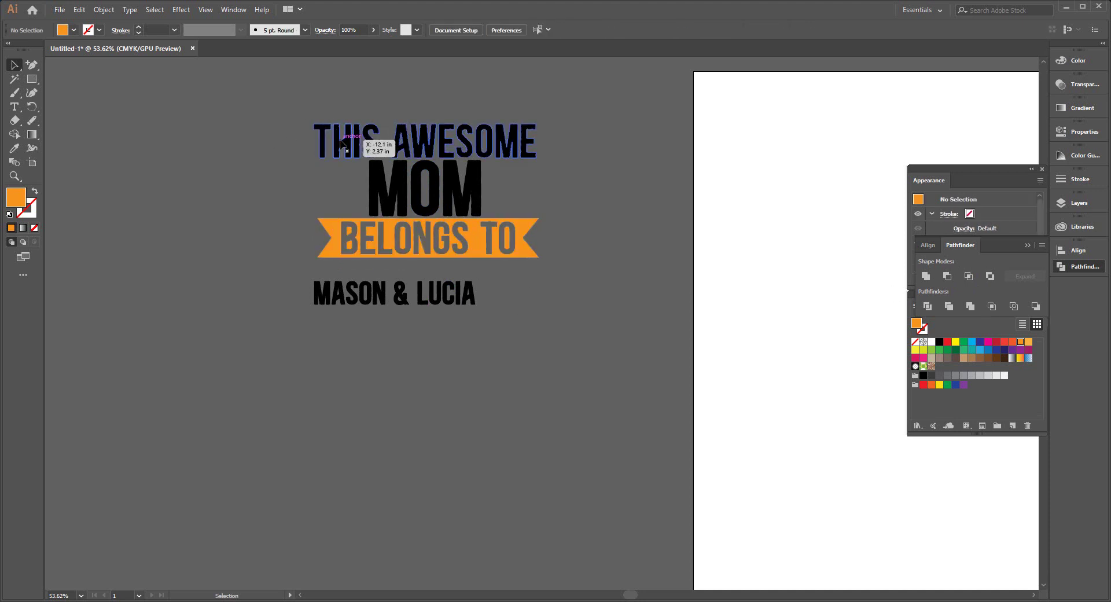
left_click(372, 149)
left_click(338, 242, "shift")
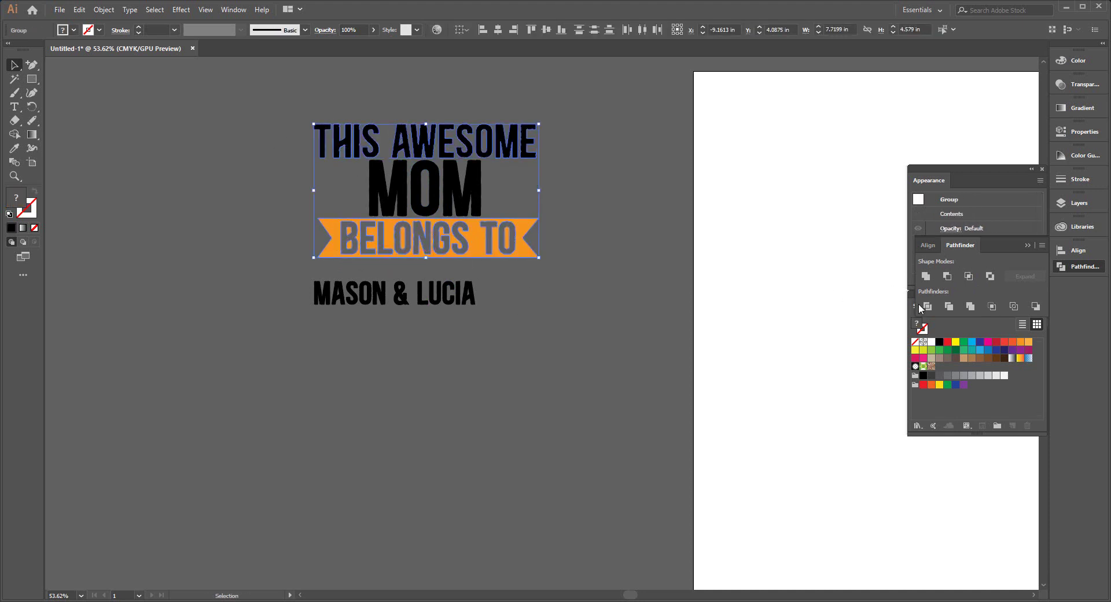
left_click(931, 245)
left_click(924, 277)
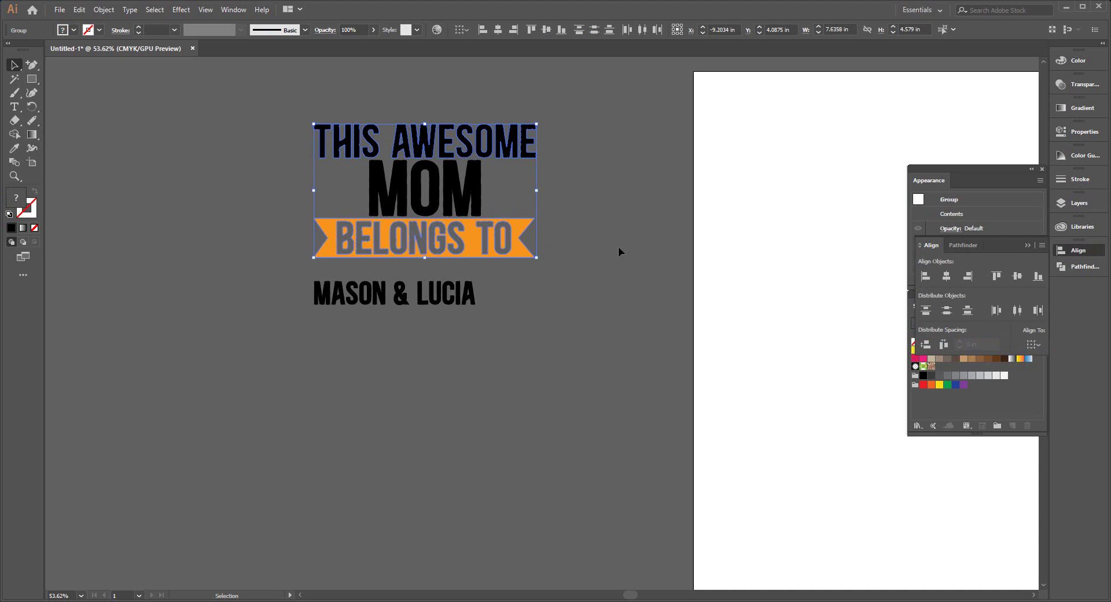
left_click(618, 246)
left_click(524, 233)
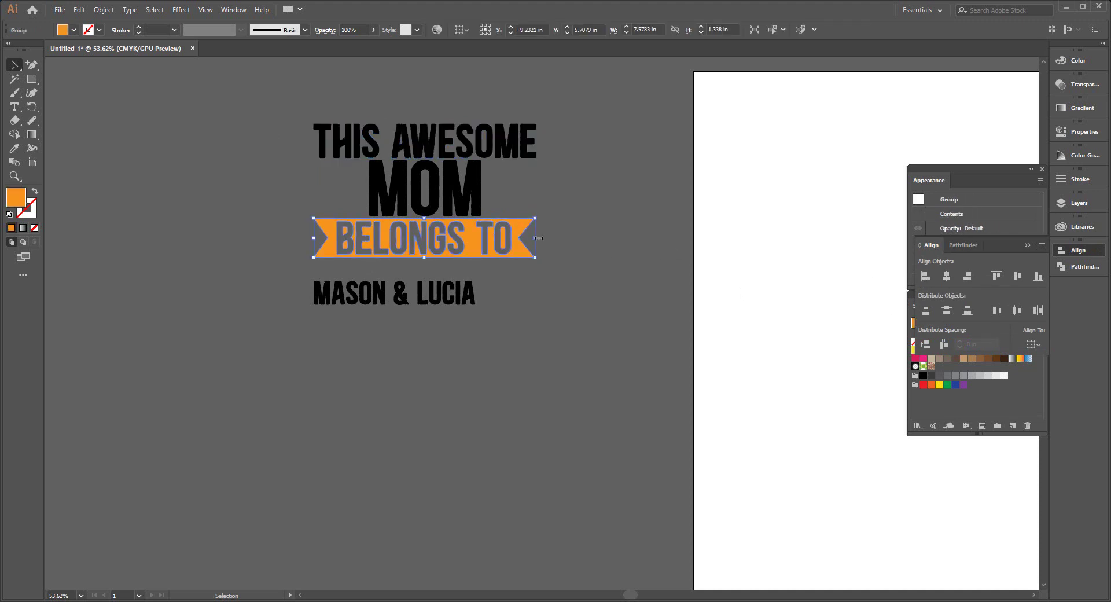
left_click_drag(539, 238, 540, 238)
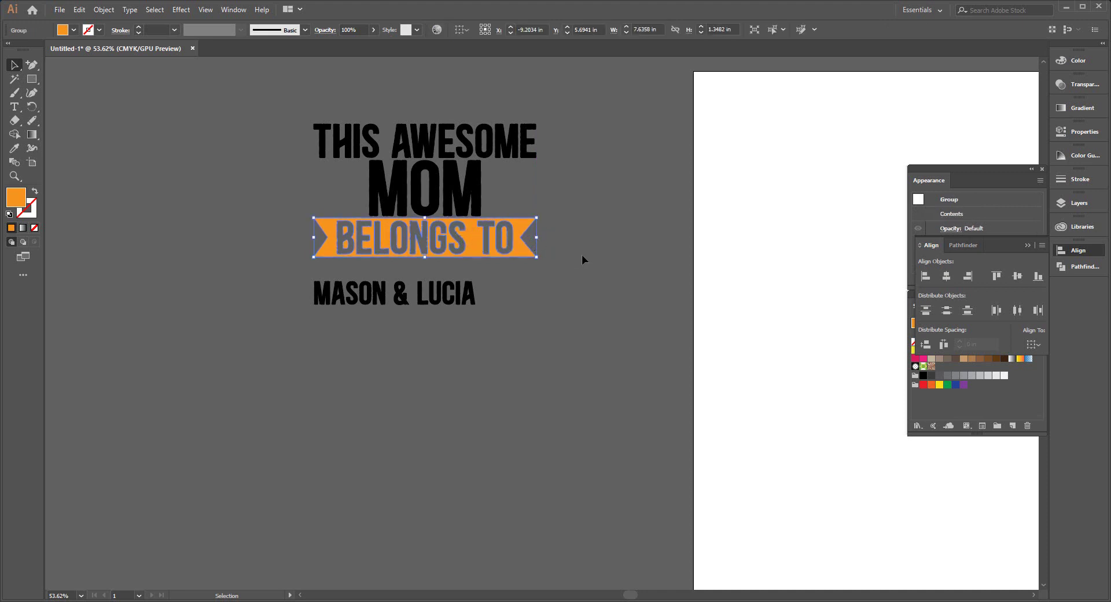
left_click(581, 215)
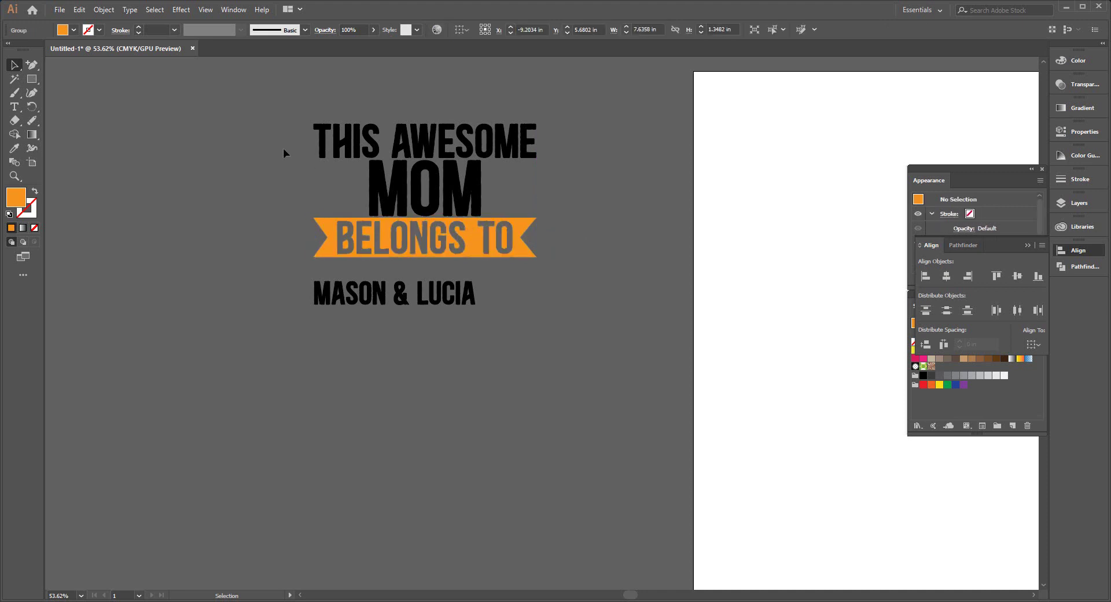
- Move MASON & LUCIA under the banner, left-align it, and scale it to the banner's width
left_click(314, 156)
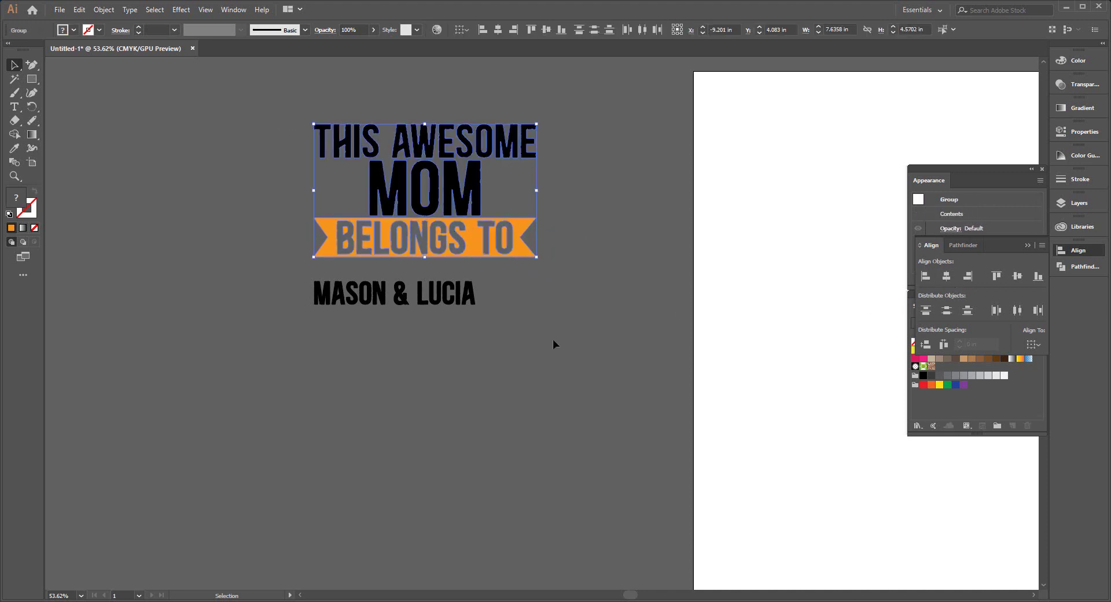
left_click_drag(423, 292, 447, 281)
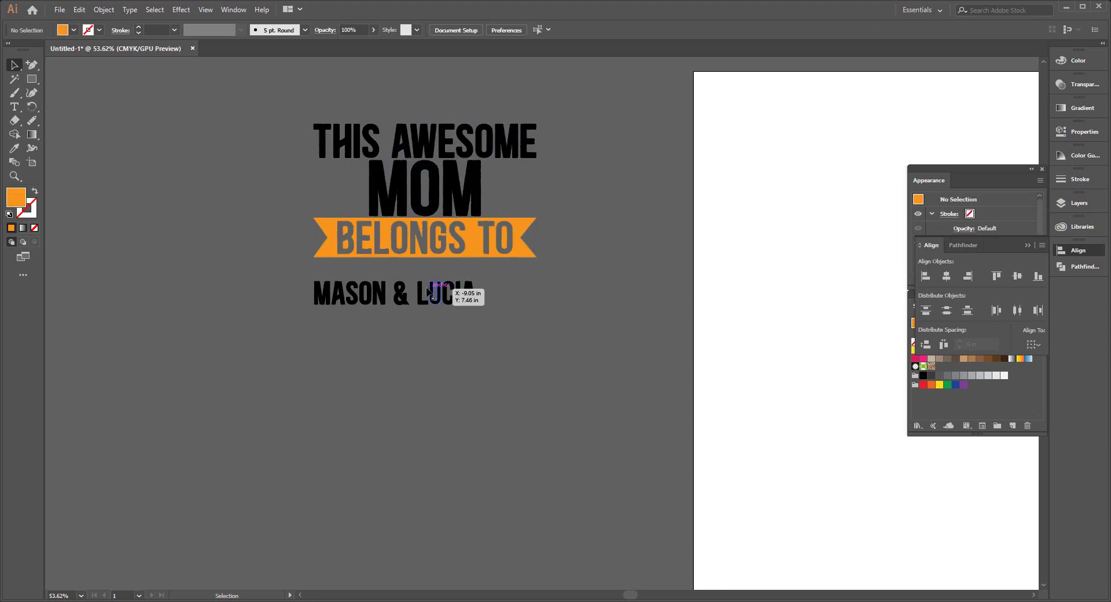
left_click(326, 250)
left_click(382, 282, "shift")
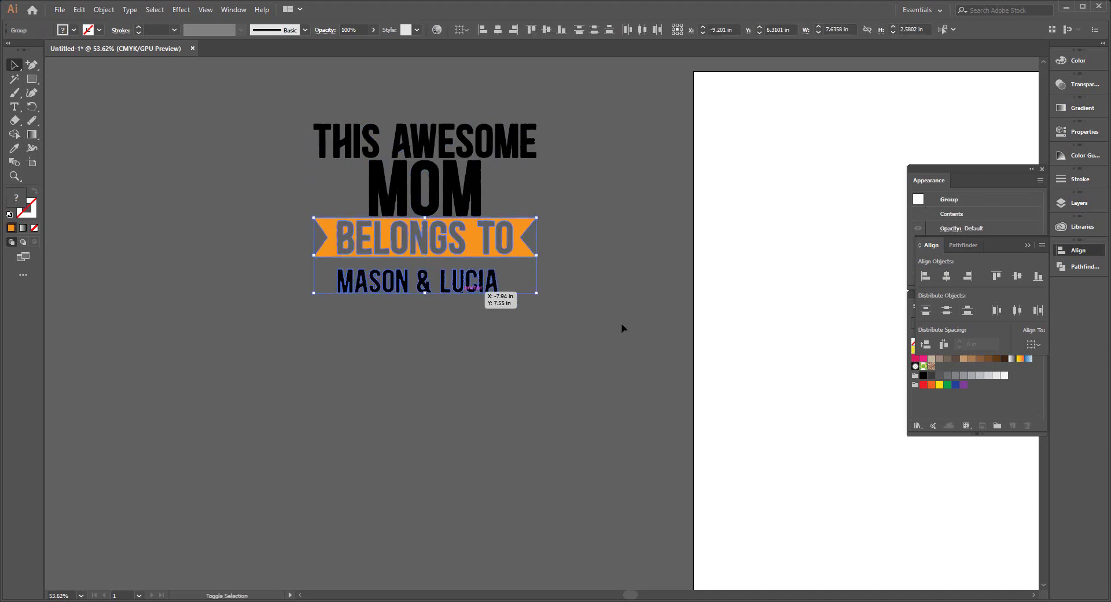
left_click(925, 279)
left_click(446, 330)
left_click(472, 282)
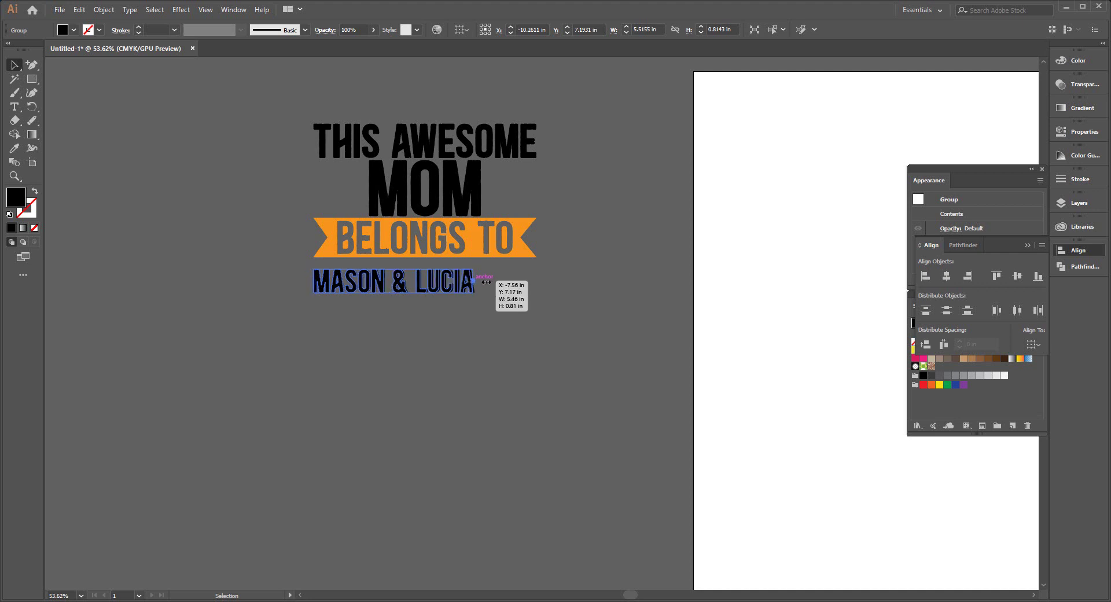
left_click_drag(485, 282, 537, 283)
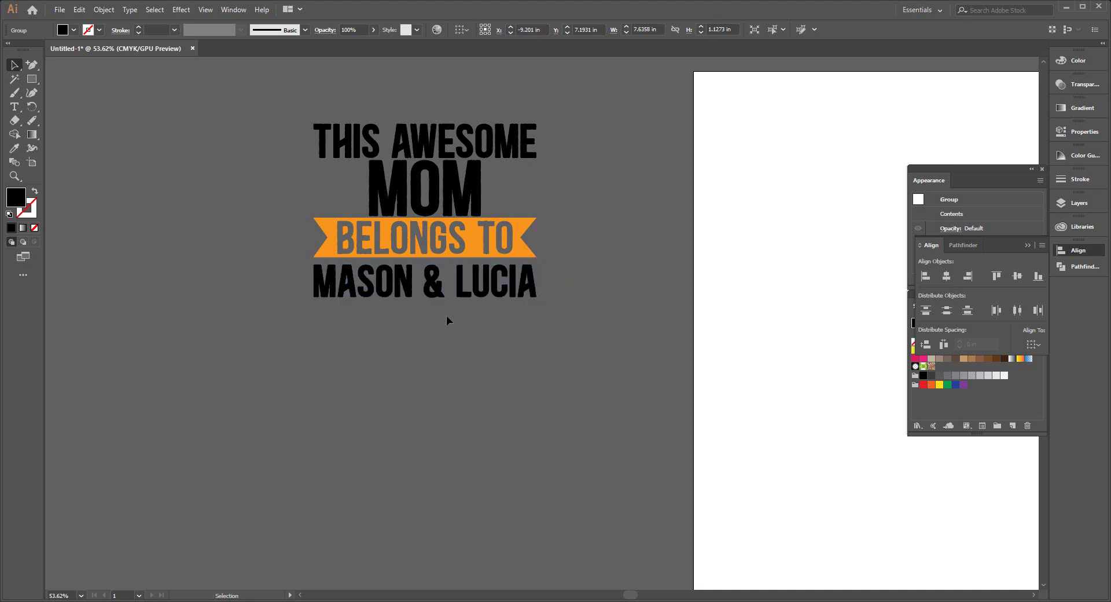
left_click_drag(454, 283, 454, 279)
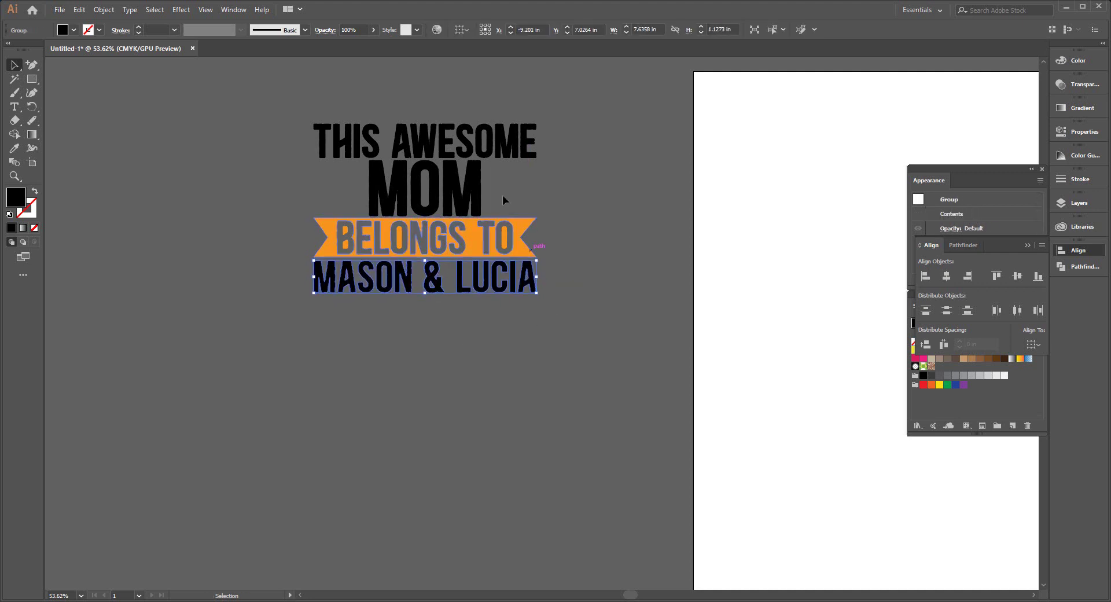
left_click(486, 183, "shift")
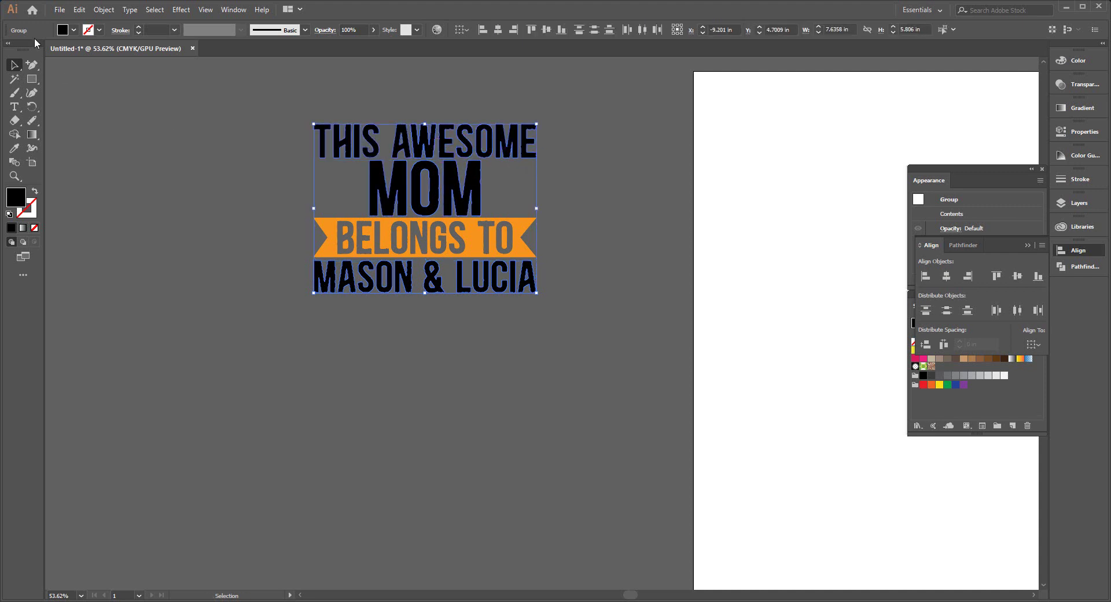
- Fill all the black lettering with white
left_click(63, 32)
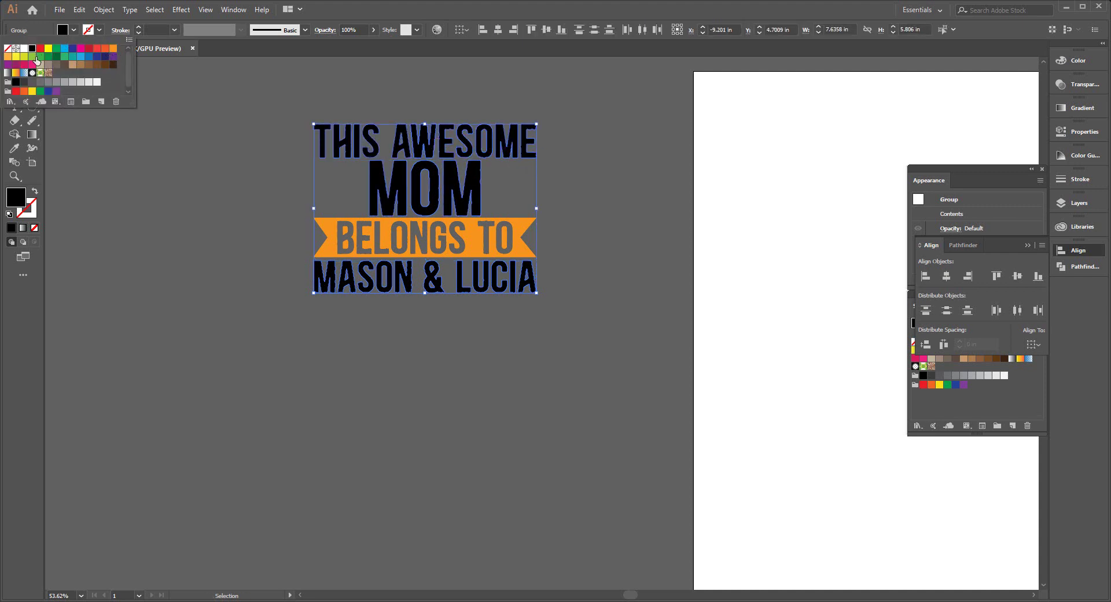
left_click(97, 82)
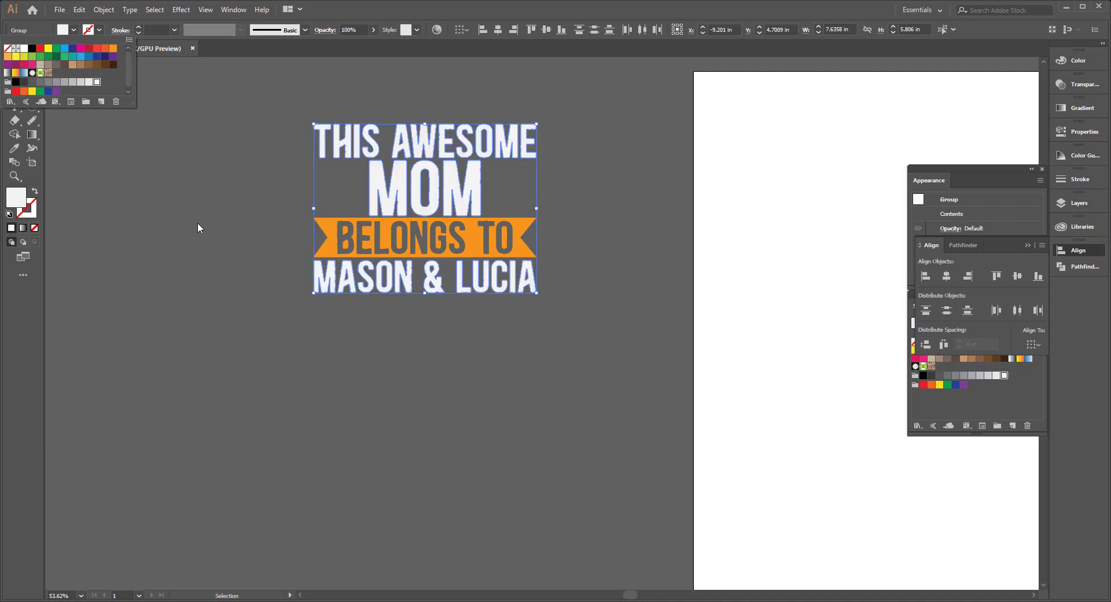
left_click(161, 186)
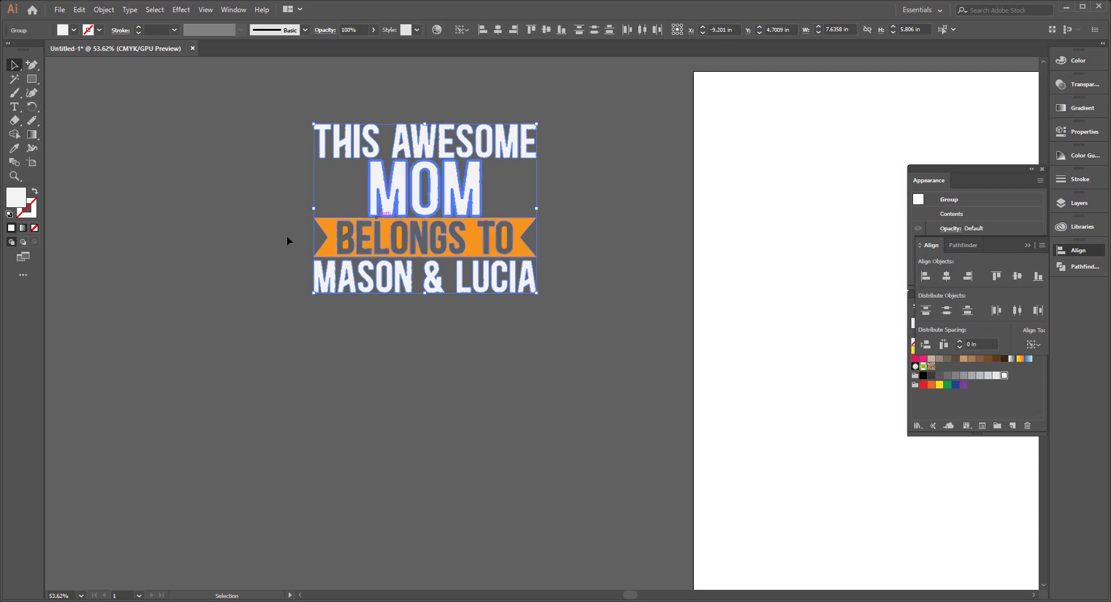
left_click(306, 190)
- Eyedrop the banner's orange onto the word MOM
left_click(425, 188)
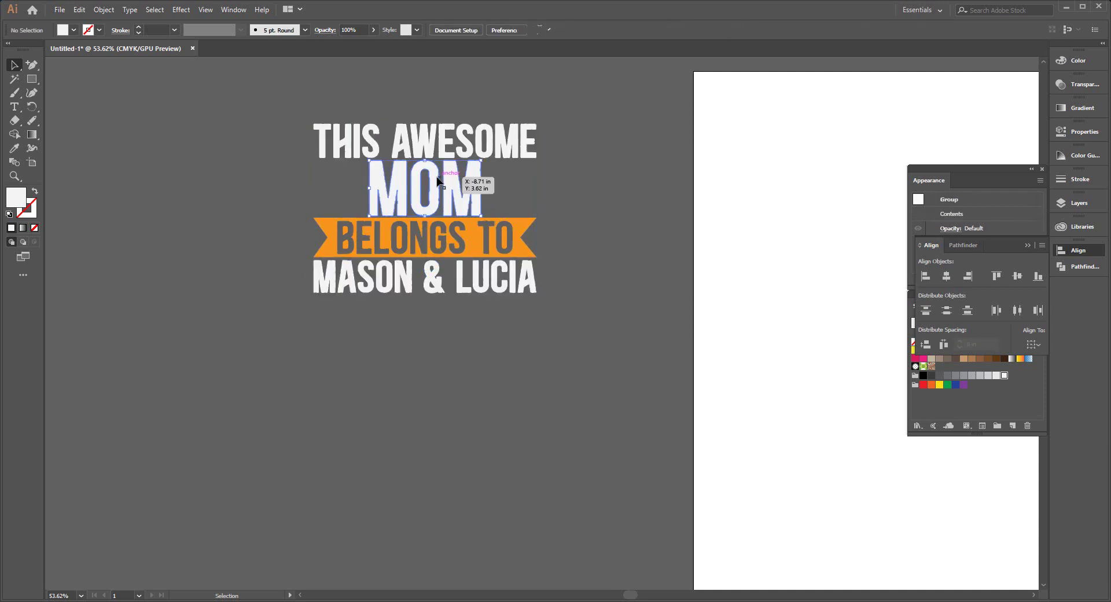
left_click(15, 148)
left_click(523, 240)
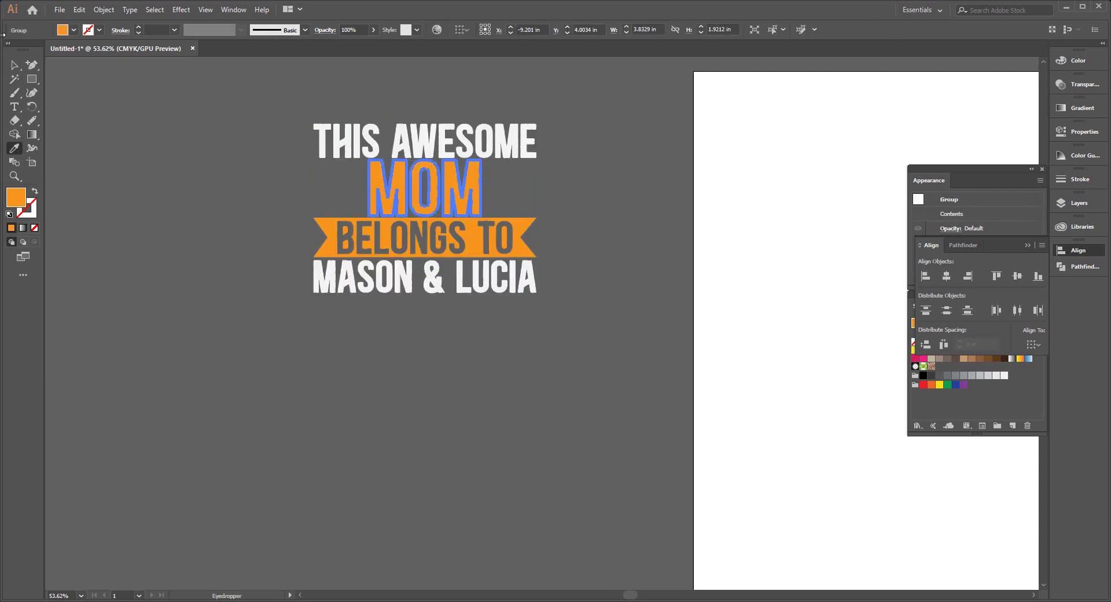
left_click(13, 66)
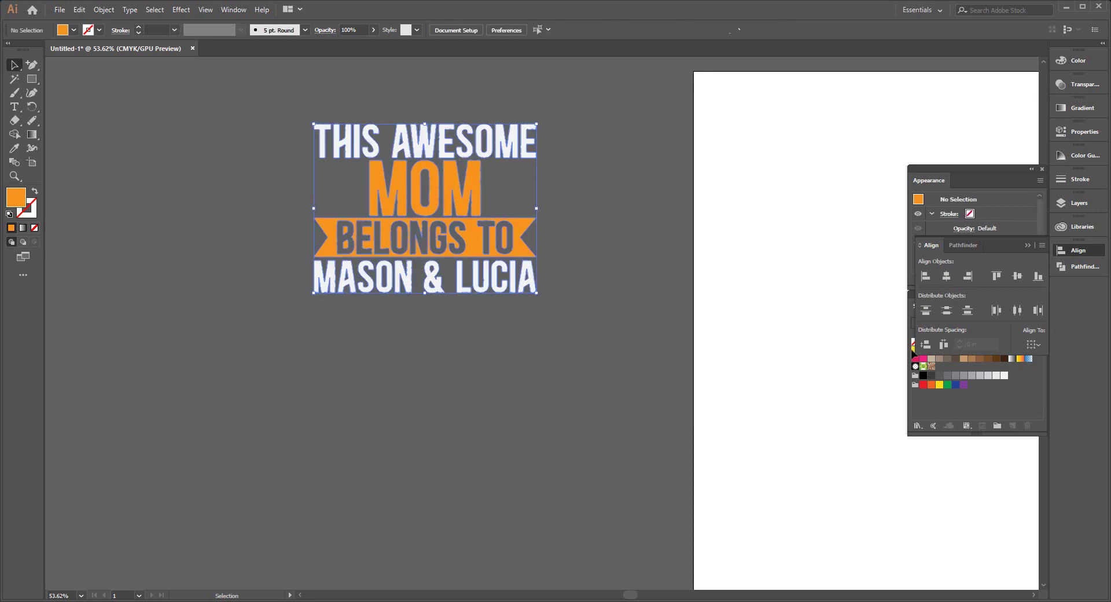
left_click_drag(204, 147, 376, 260)
- Draw a small star left of MOM and copy it to MOM's right side
left_click(572, 359)
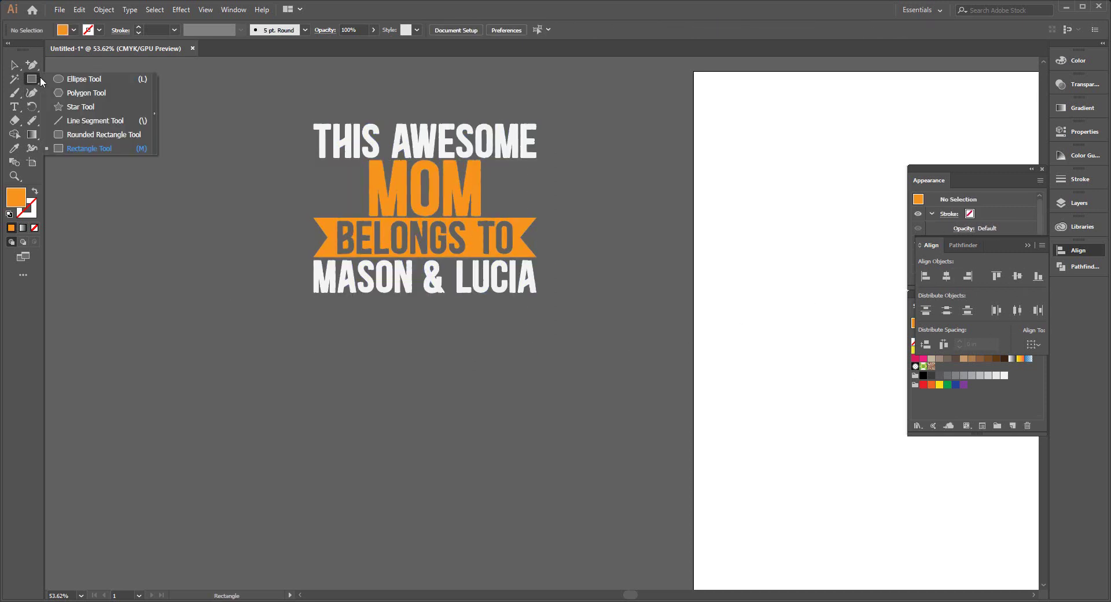
left_click_drag(35, 75, 87, 136)
left_click_drag(337, 182, 343, 186)
left_click(13, 65)
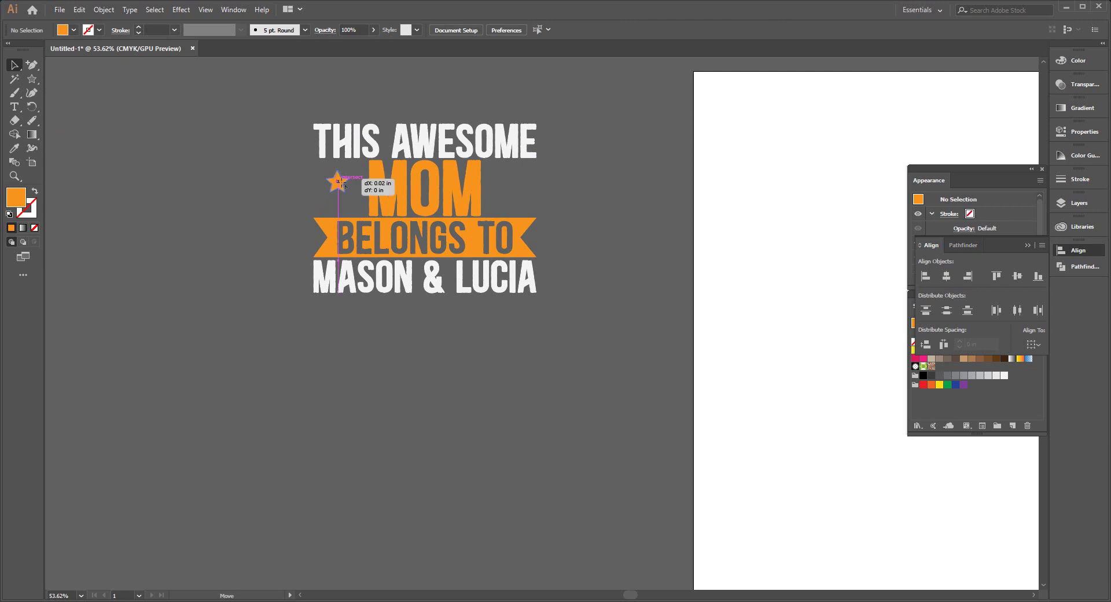
key("Right")
key("Right")
key("Right")
key("Right")
key("Right")
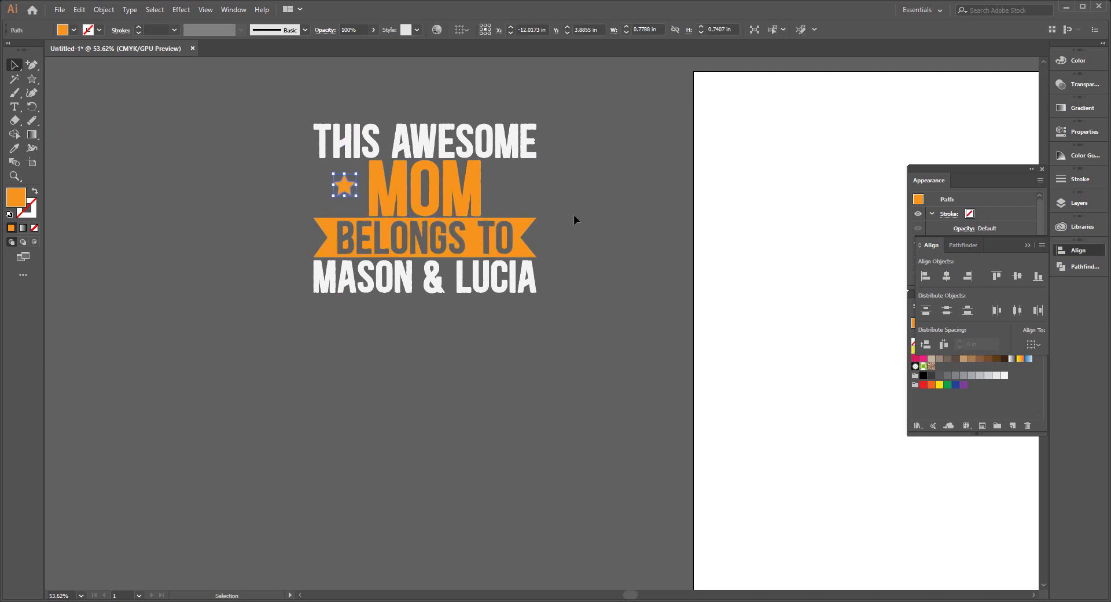
key("Right")
key("Right")
left_click_drag(343, 186, 501, 186)
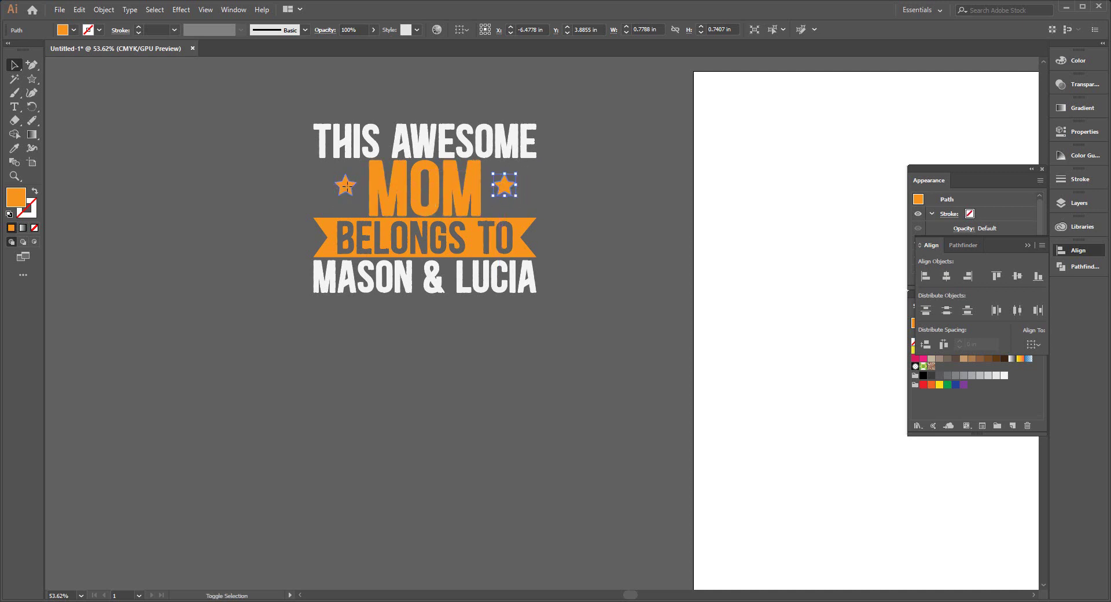
- Group the two stars and centre them on MOM vertically and horizontally
left_click(347, 191, "shift")
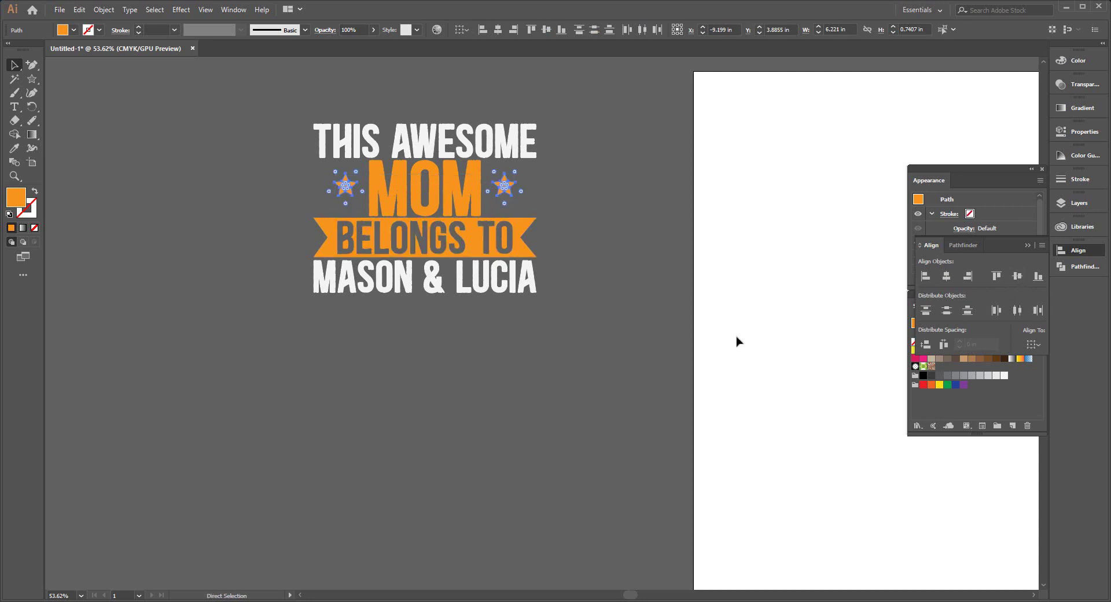
key("ctrl+g")
left_click(458, 200, "shift")
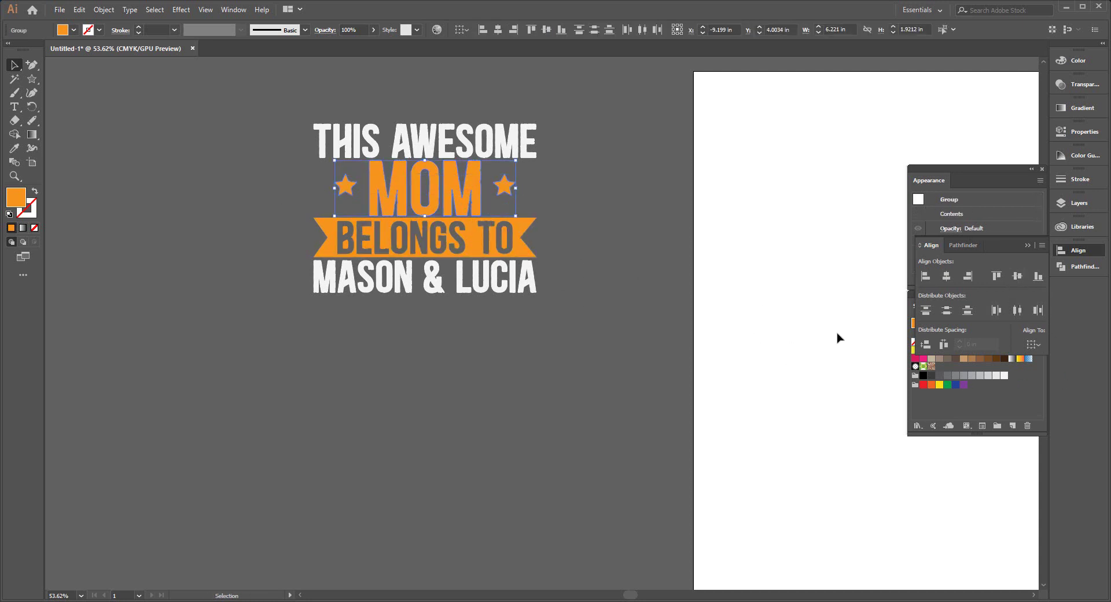
left_click(1017, 278)
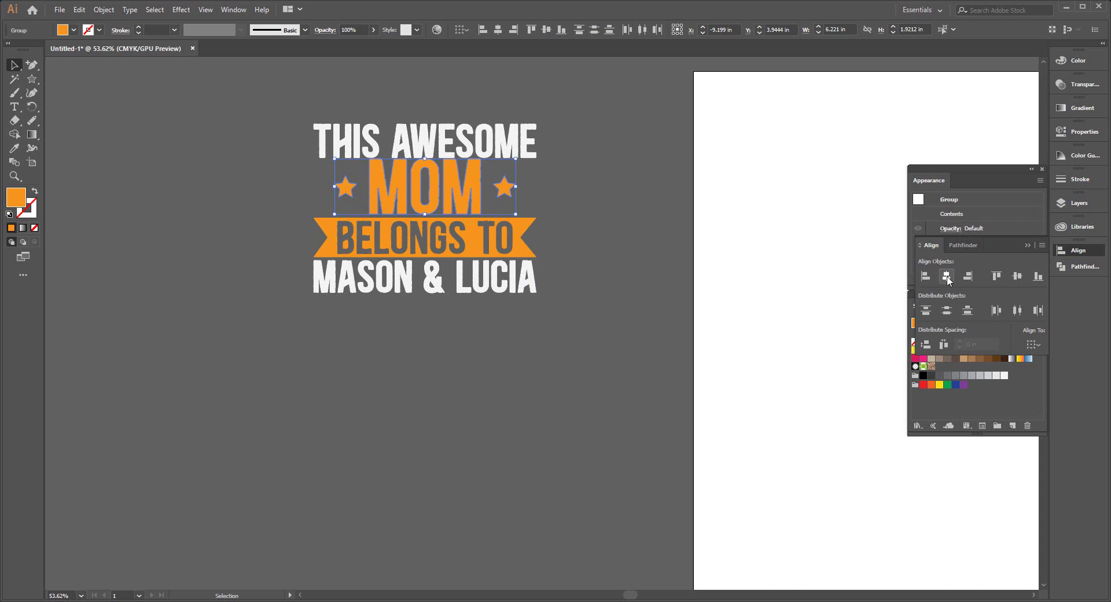
left_click(948, 278)
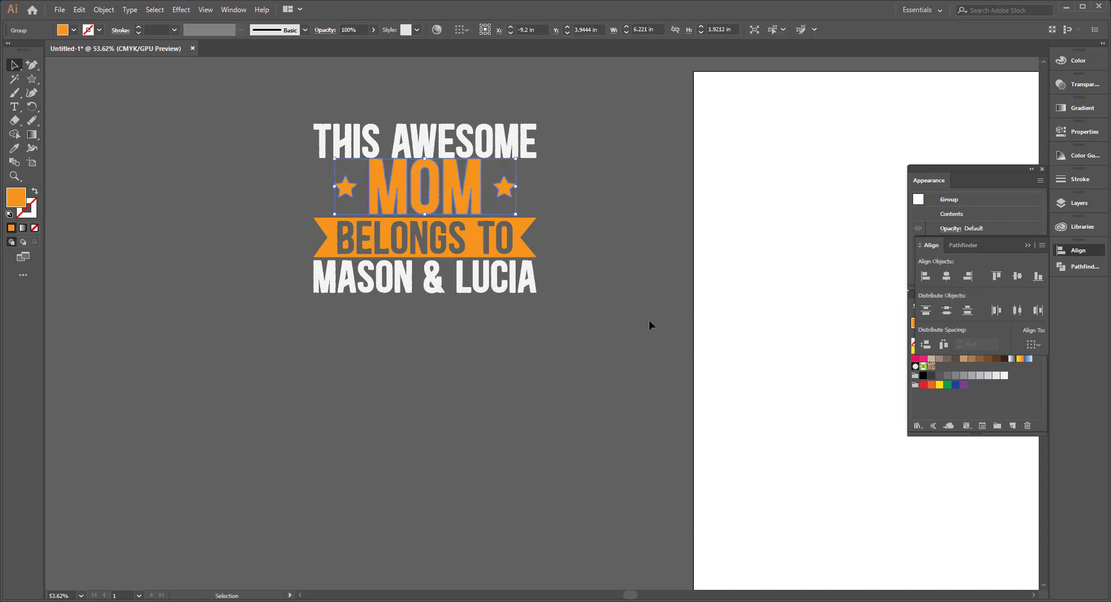
left_click(603, 241)
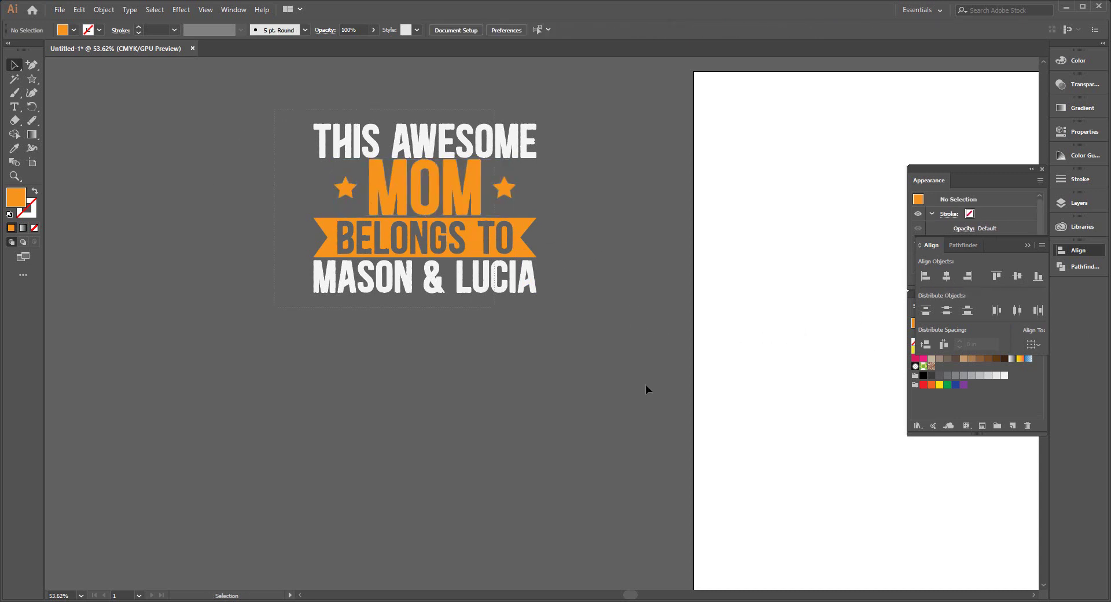
key("ctrl+a")
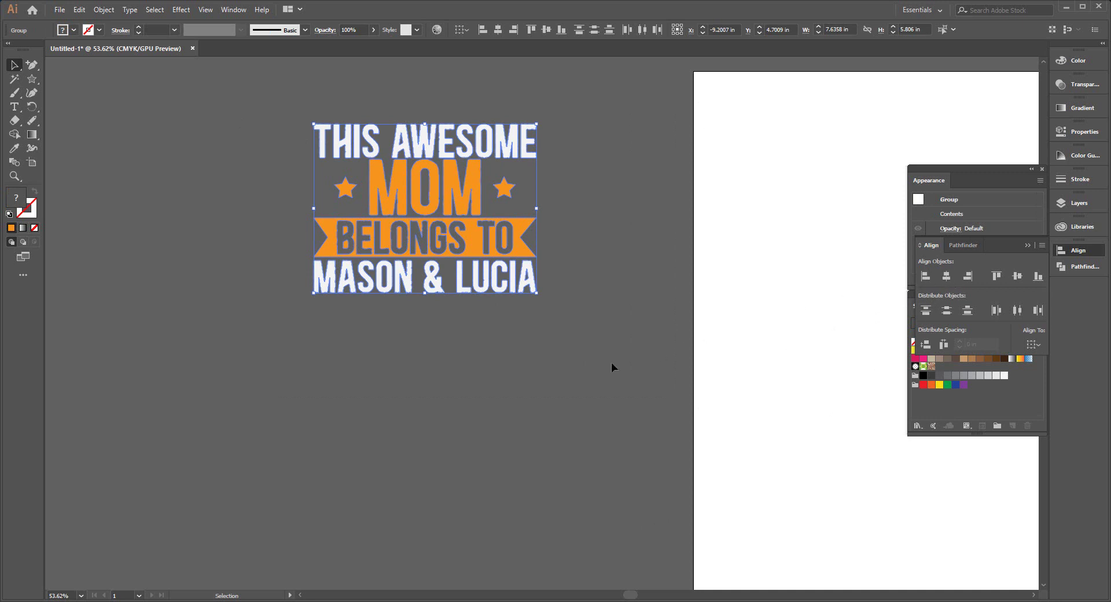
- Warp THIS AWESOME into a 50% arc envelope and expand it into shapes
left_click(611, 362)
left_click(465, 156)
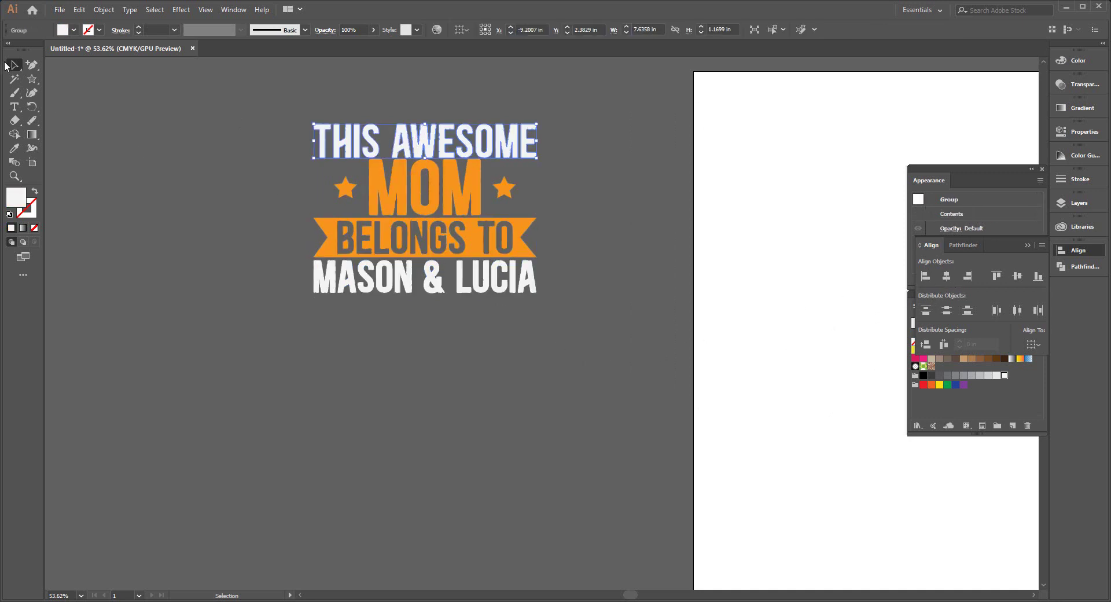
left_click(104, 9)
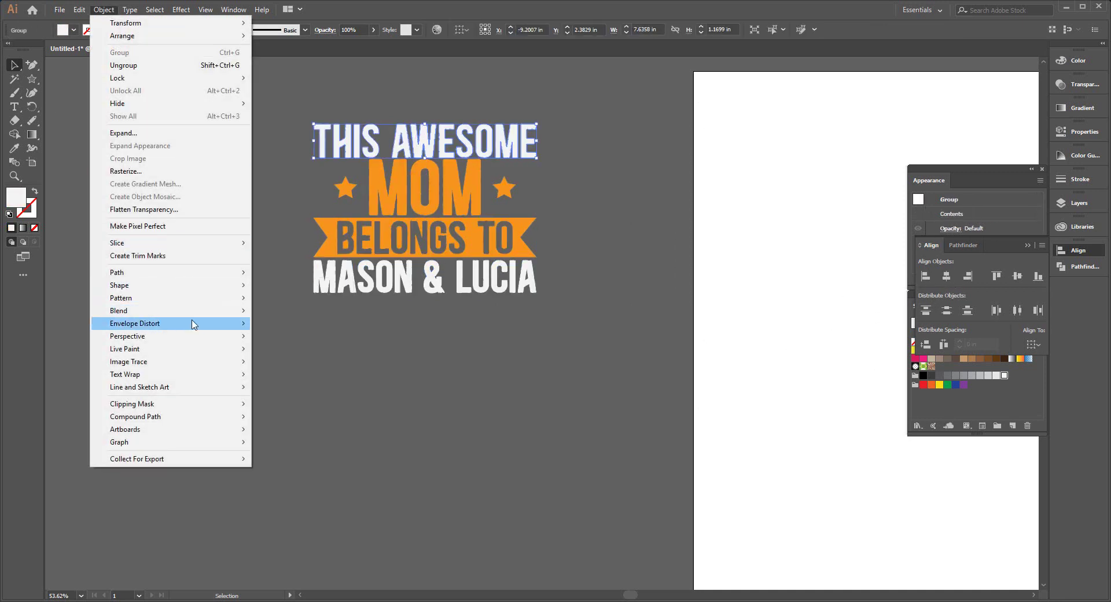
mouse_move(134, 322)
left_click(293, 326)
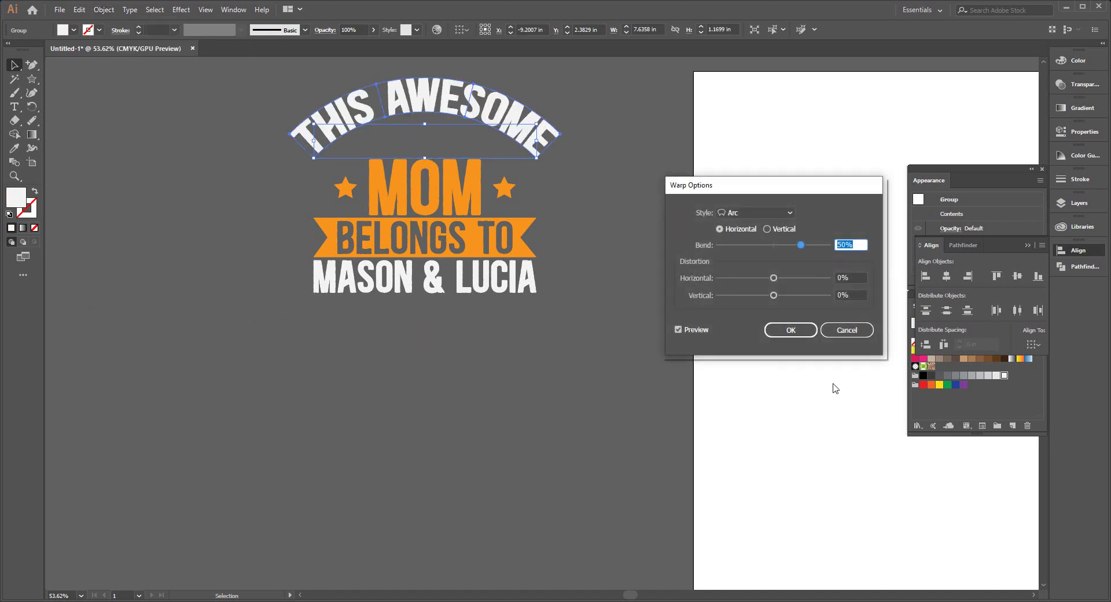
left_click(806, 331)
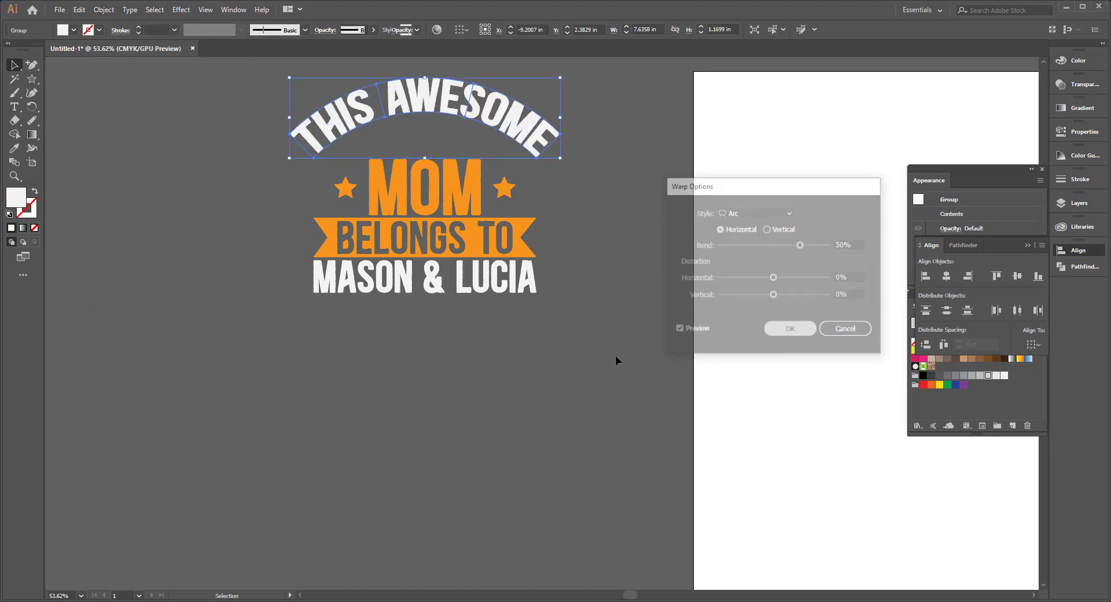
left_click(104, 9)
left_click(154, 134)
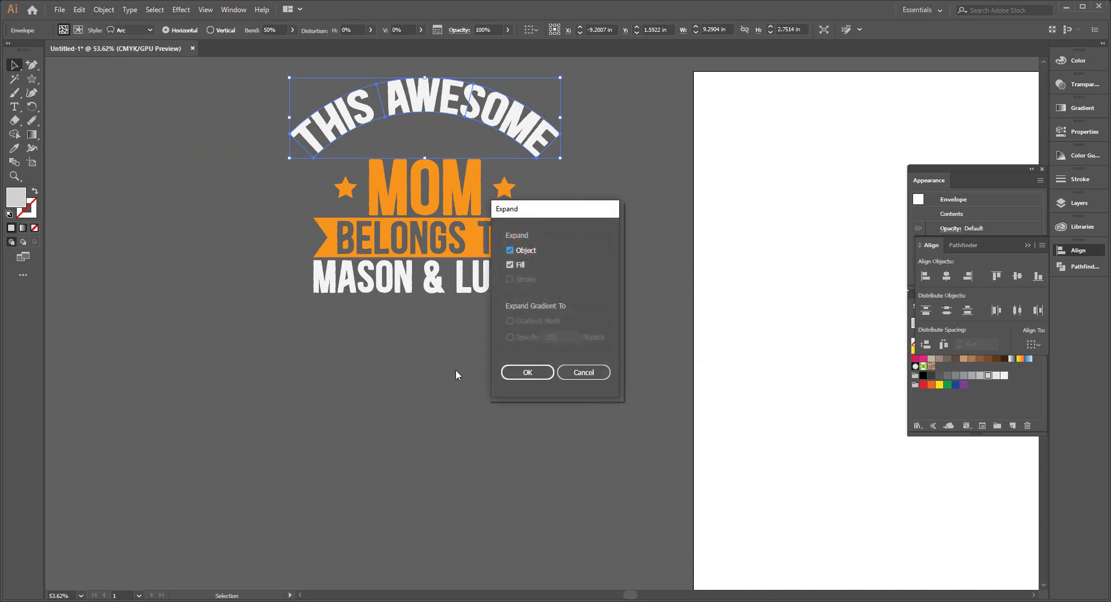
left_click(528, 373)
- Move the arched THIS AWESOME down to sit just above MOM
left_click(599, 188)
left_click_drag(485, 110, 483, 130)
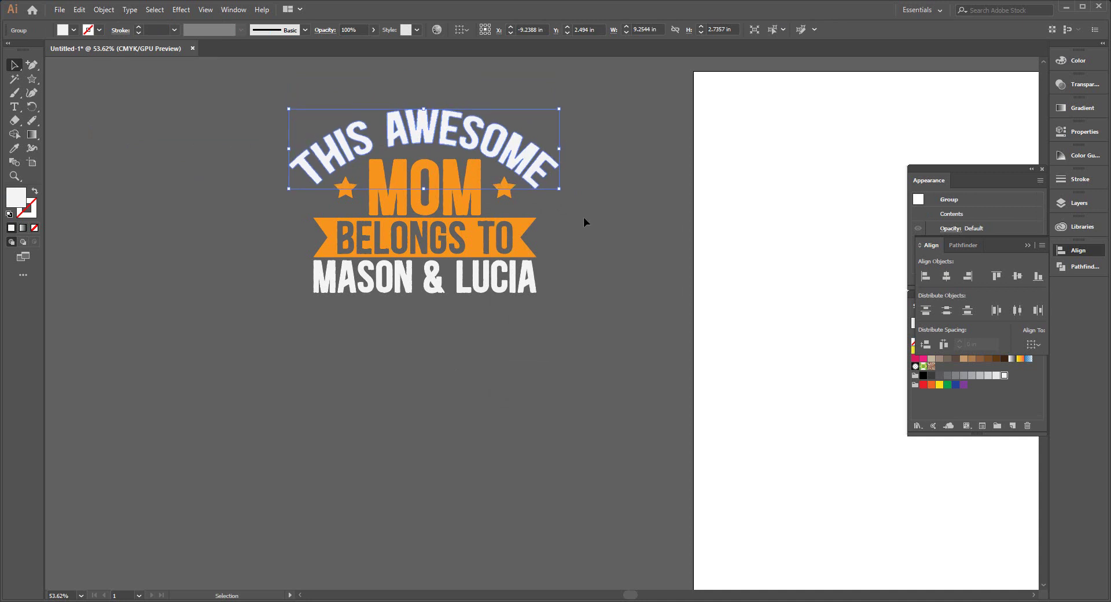
key("Down")
key("Down")
key("Down")
key("Down")
key("Down")
key("Down")
key("Down")
key("Down")
key("Down")
key("Down")
key("Down")
key("Down")
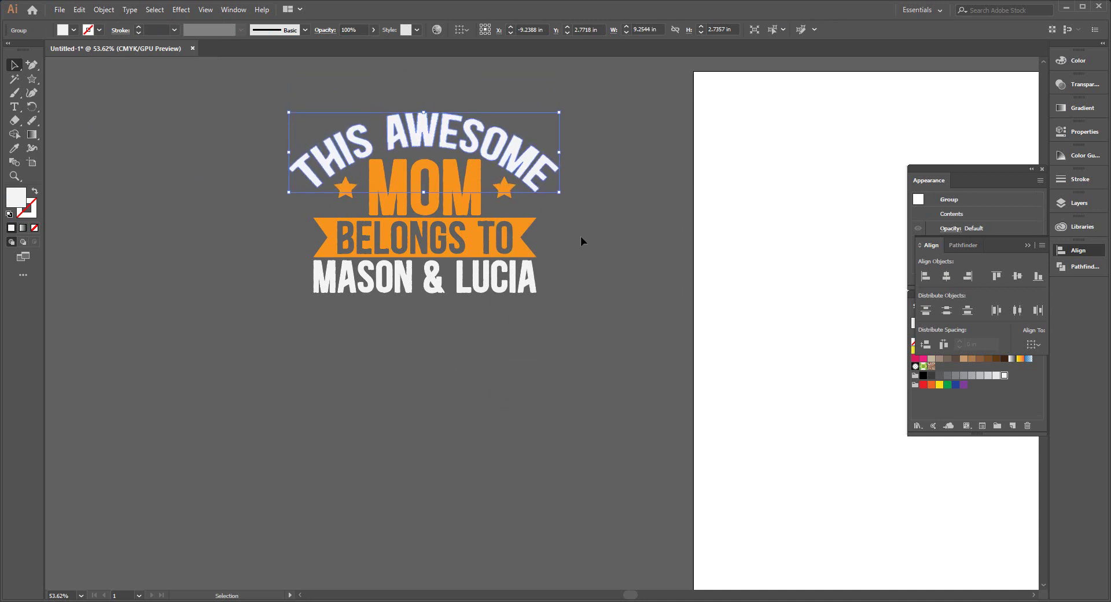
key("Up")
left_click(576, 273)
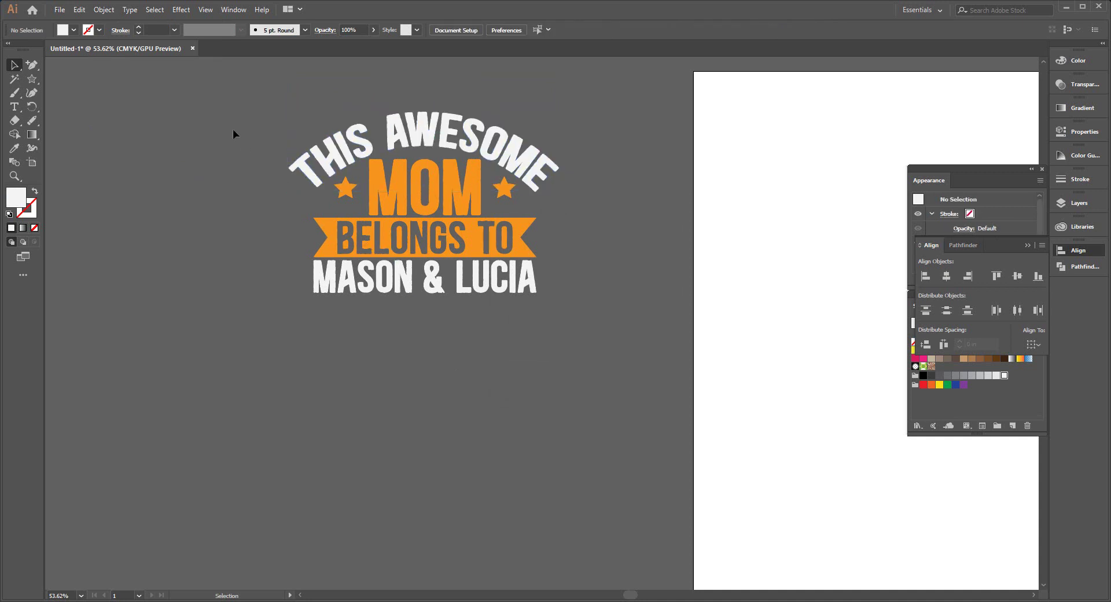
key("ctrl+a")
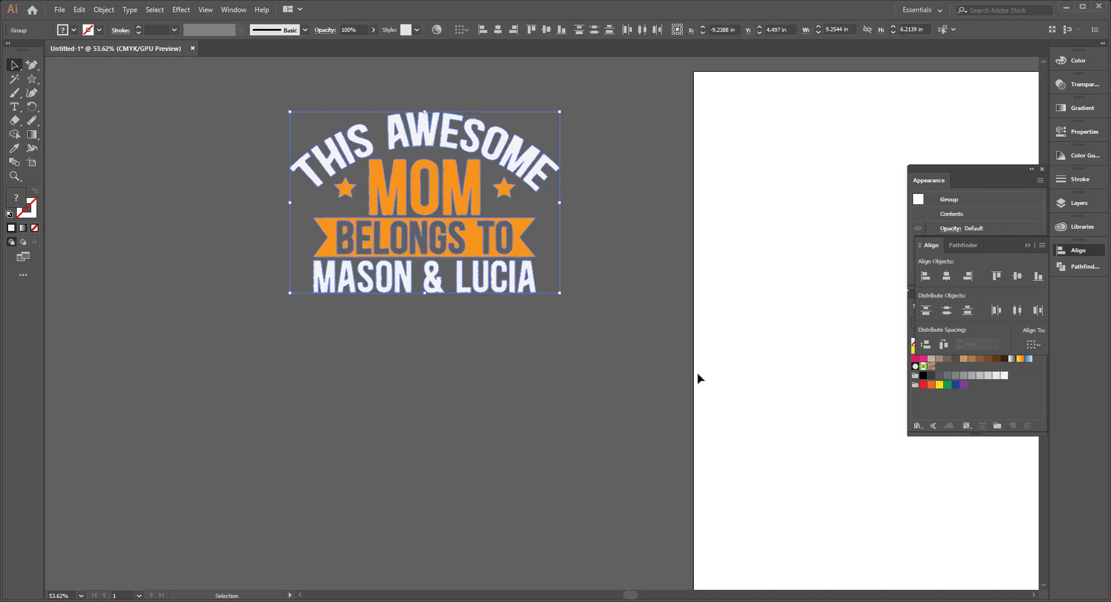
left_click(537, 393)
left_click(429, 134)
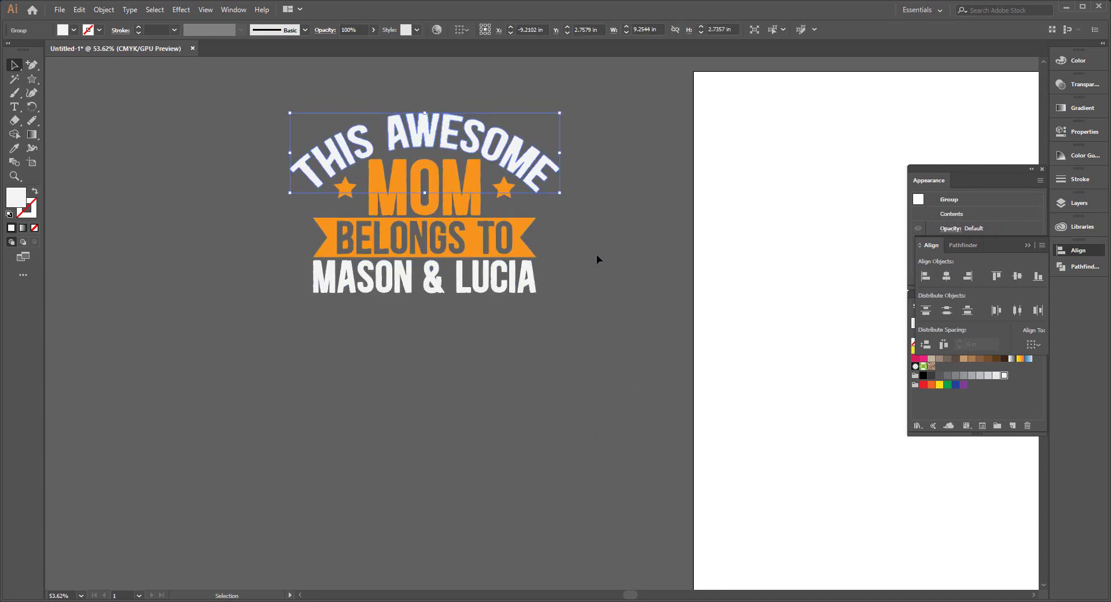
left_click_drag(398, 229, 398, 232)
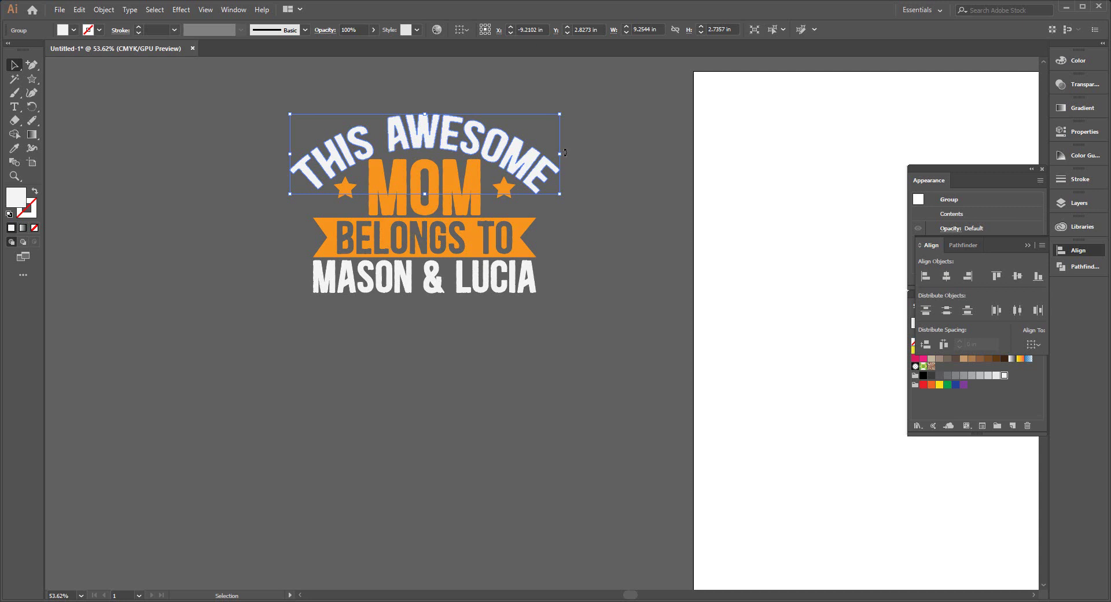
- Narrow the arched headline and horizontally centre every line of the design
mouse_move(562, 156)
left_mouse_down()
mouse_move(537, 159)
mouse_move(550, 160)
left_mouse_up()
left_click(216, 138)
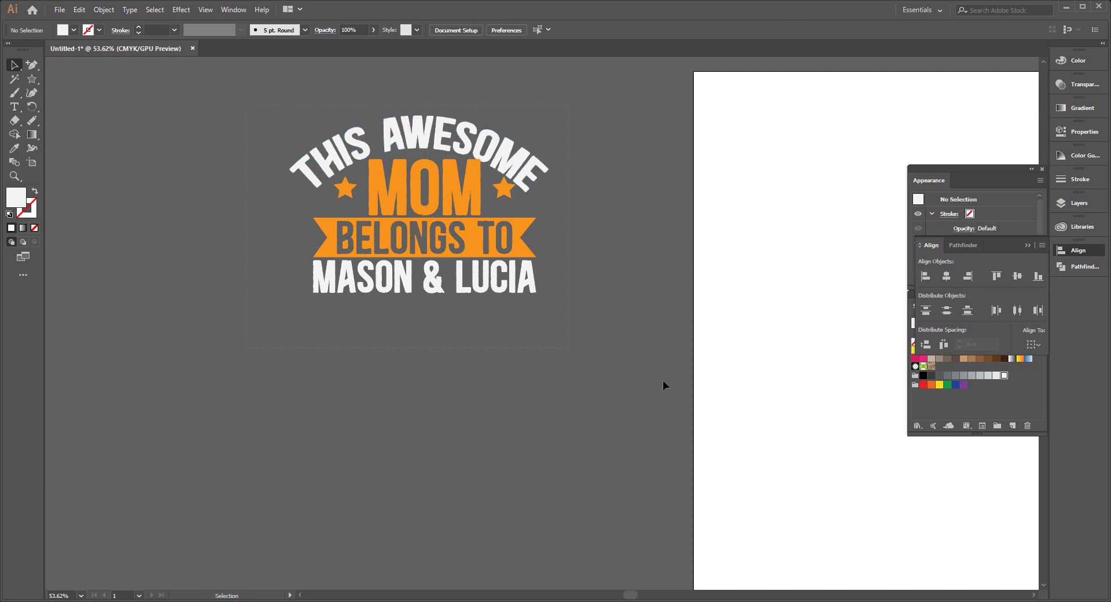
key("ctrl+a")
left_click(946, 276)
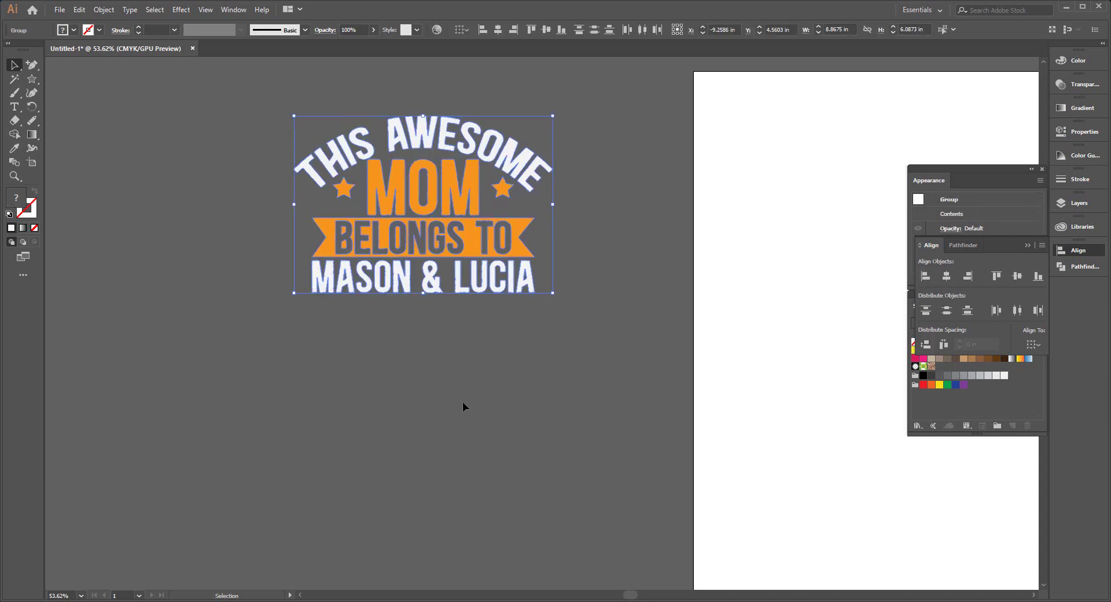
- Check the arched headline and MOM lettering by selecting each in turn
left_click(563, 271)
left_click(503, 142)
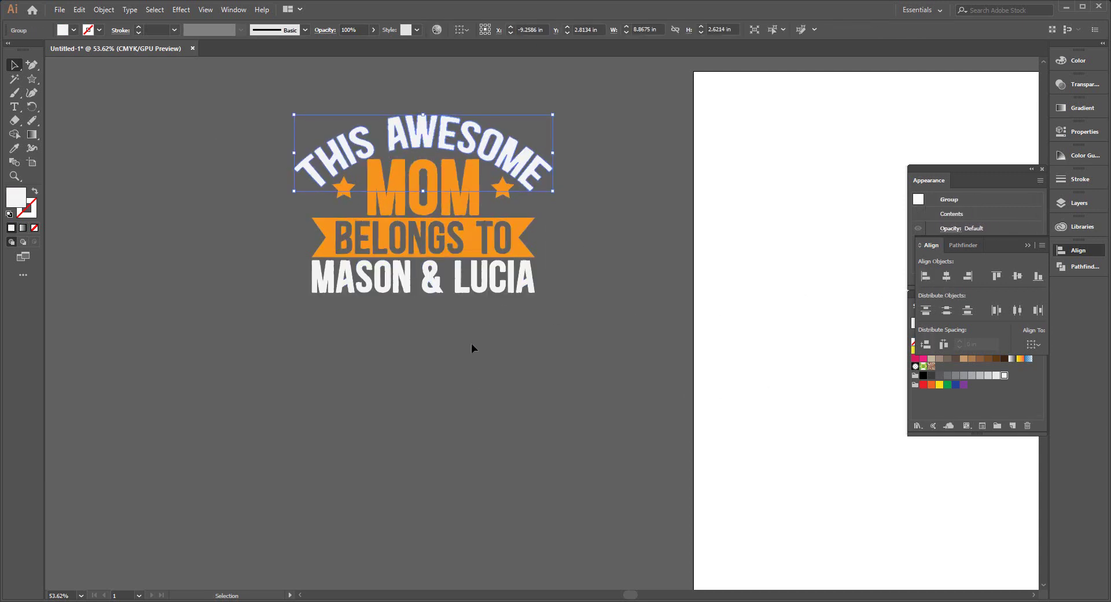
left_click(405, 355)
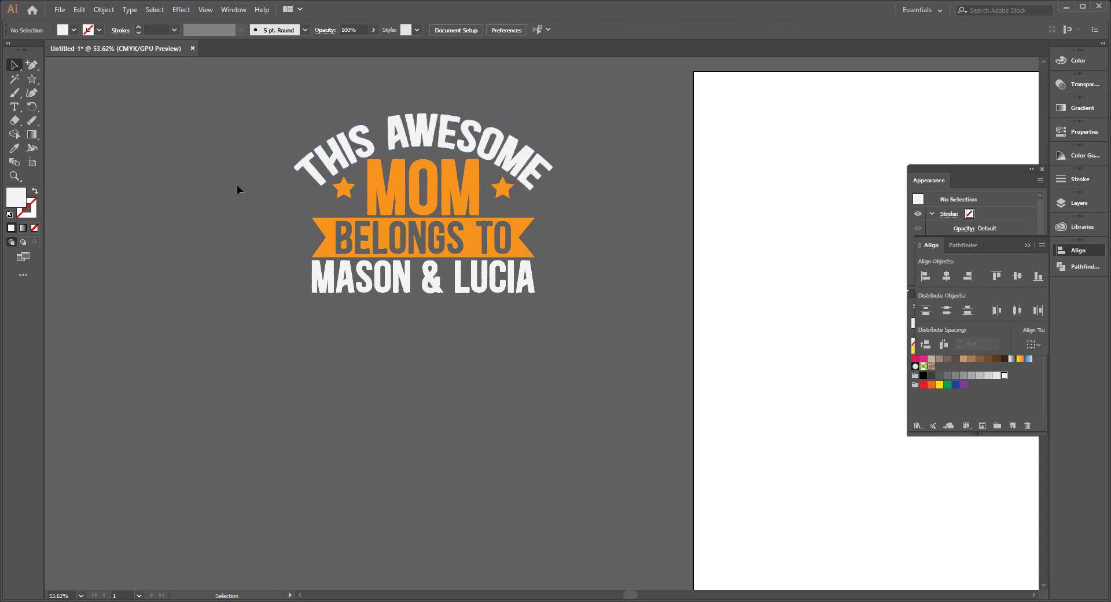
scroll(237, 232, "up", 1)
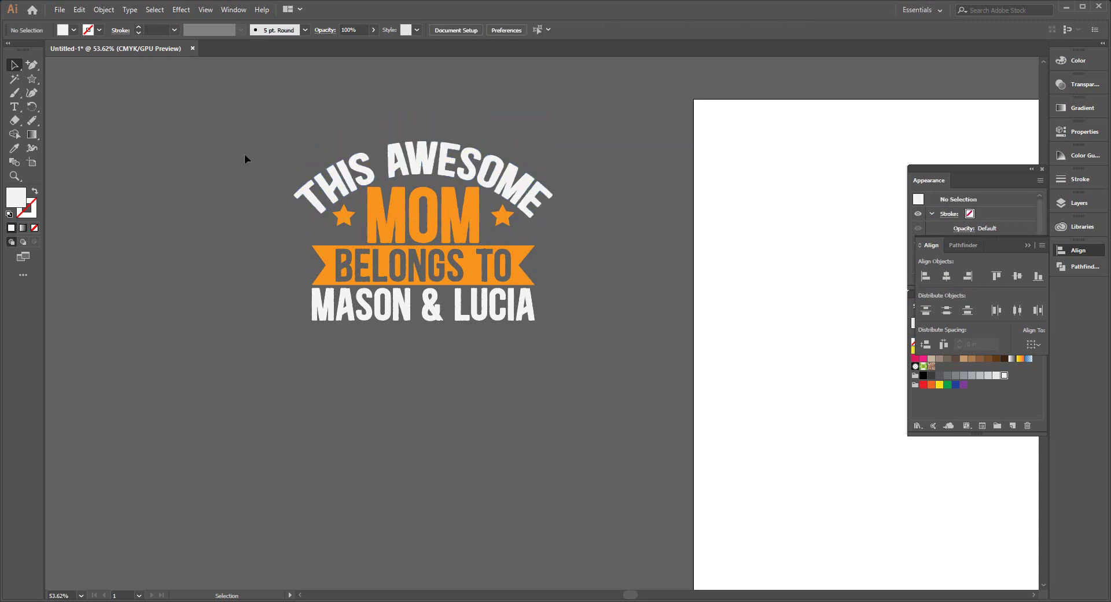
left_click(427, 203)
left_click(303, 398)
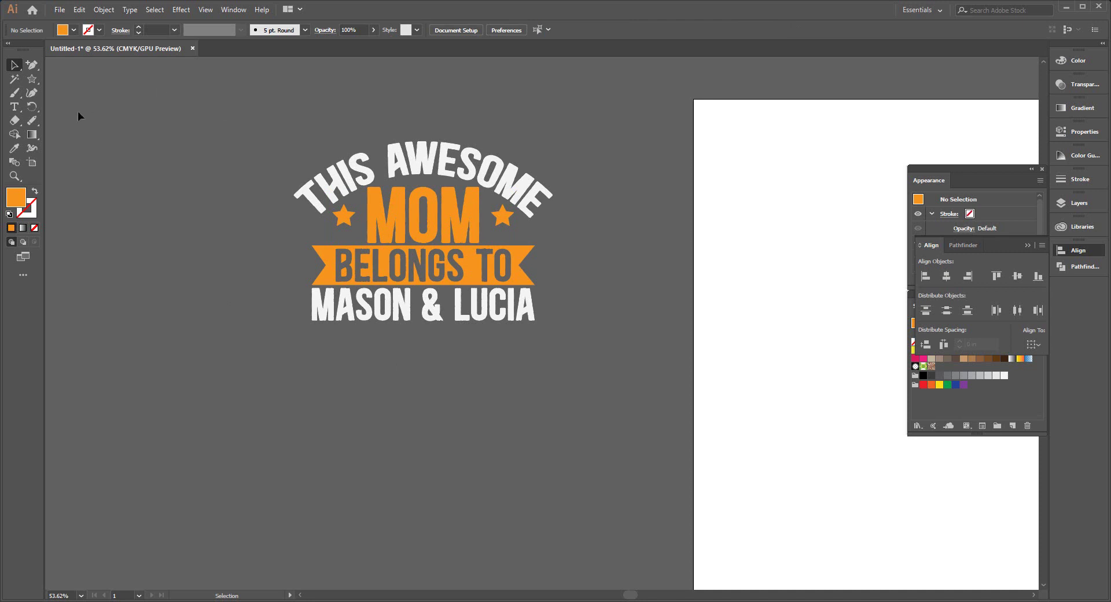
left_click_drag(33, 79, 70, 134)
mouse_move(209, 103)
left_mouse_down()
mouse_move(488, 350)
mouse_move(644, 426)
left_mouse_up()
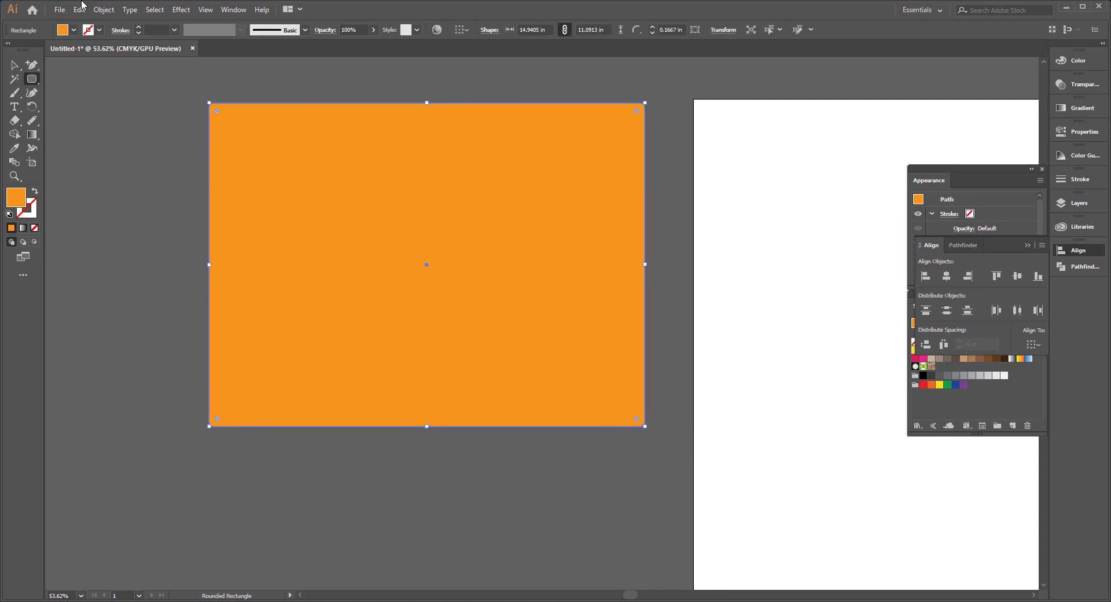
left_click(63, 33)
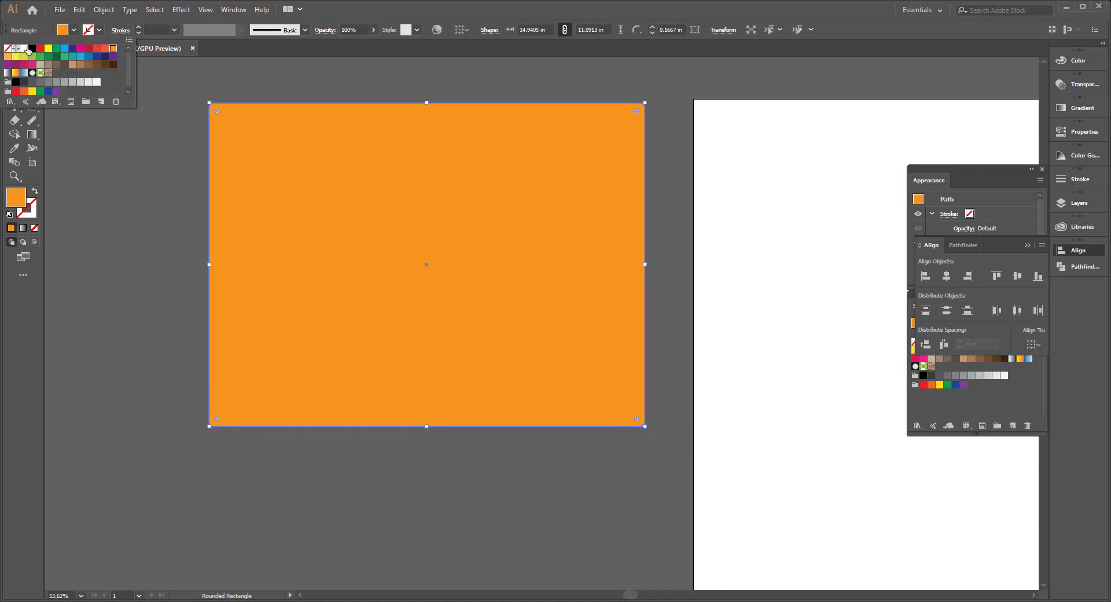
left_click(62, 76)
left_click(31, 48)
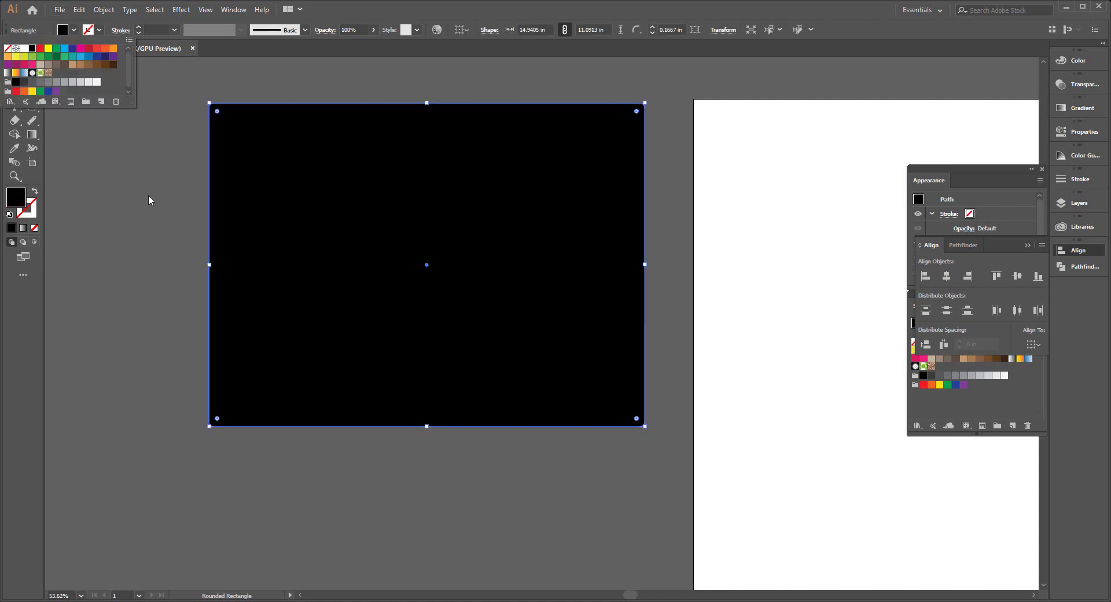
key("Escape")
key("ctrl+v")
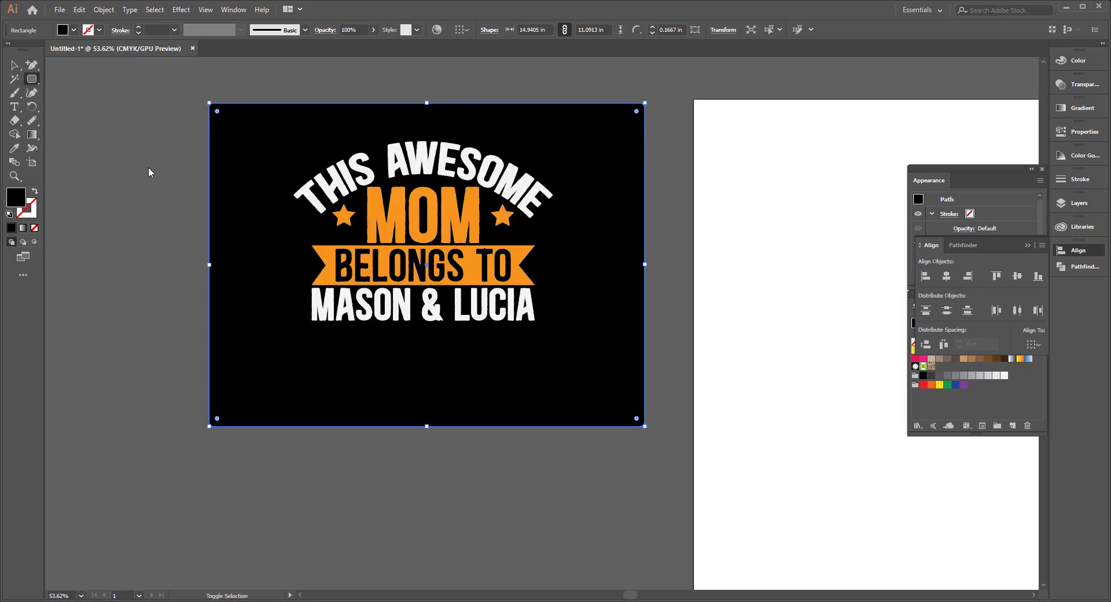
key("v")
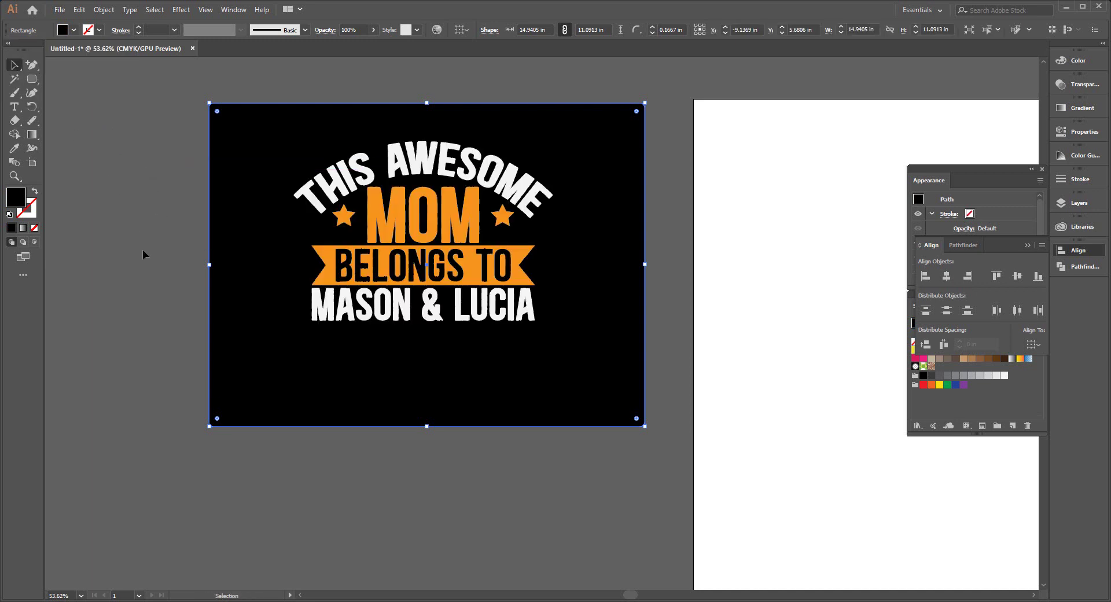
left_click(138, 250)
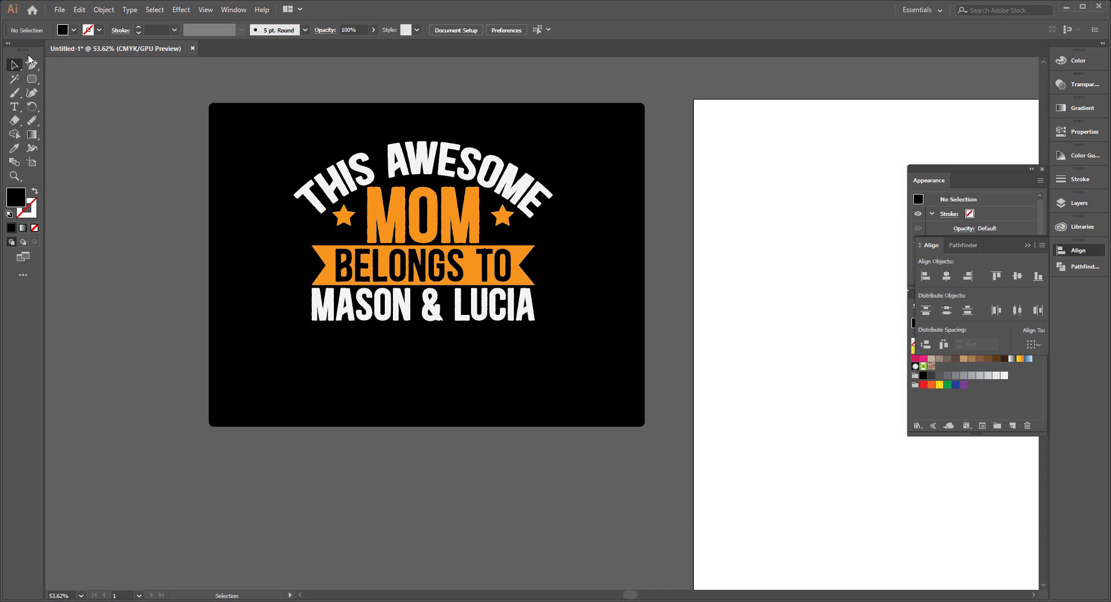
left_click(231, 266)
key("Delete")
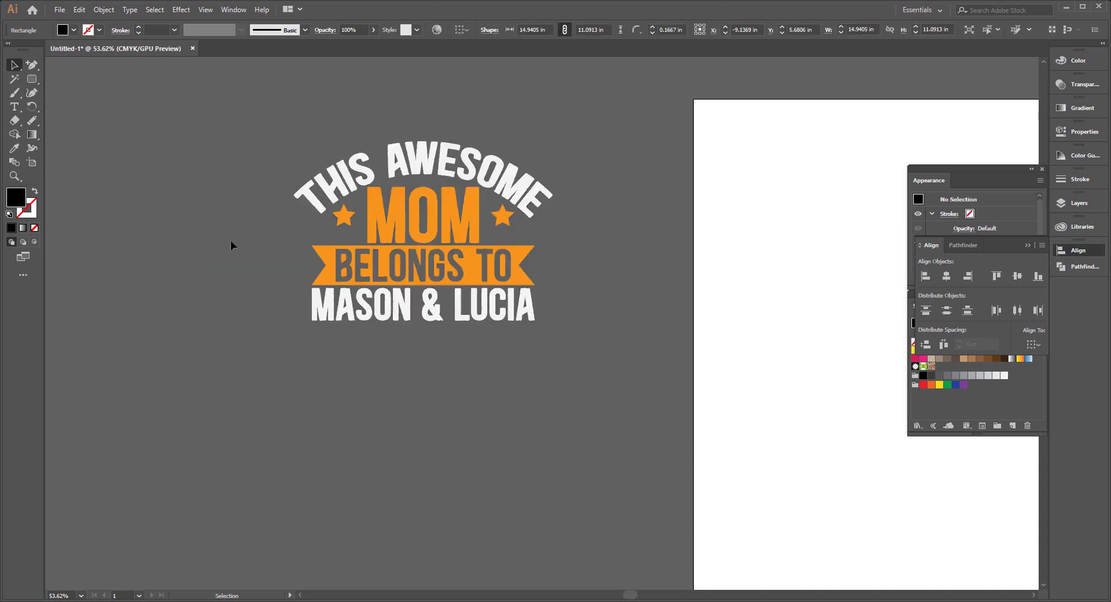
- Cut the whole mom design and paste it into a newly created document
left_click_drag(228, 143, 660, 456)
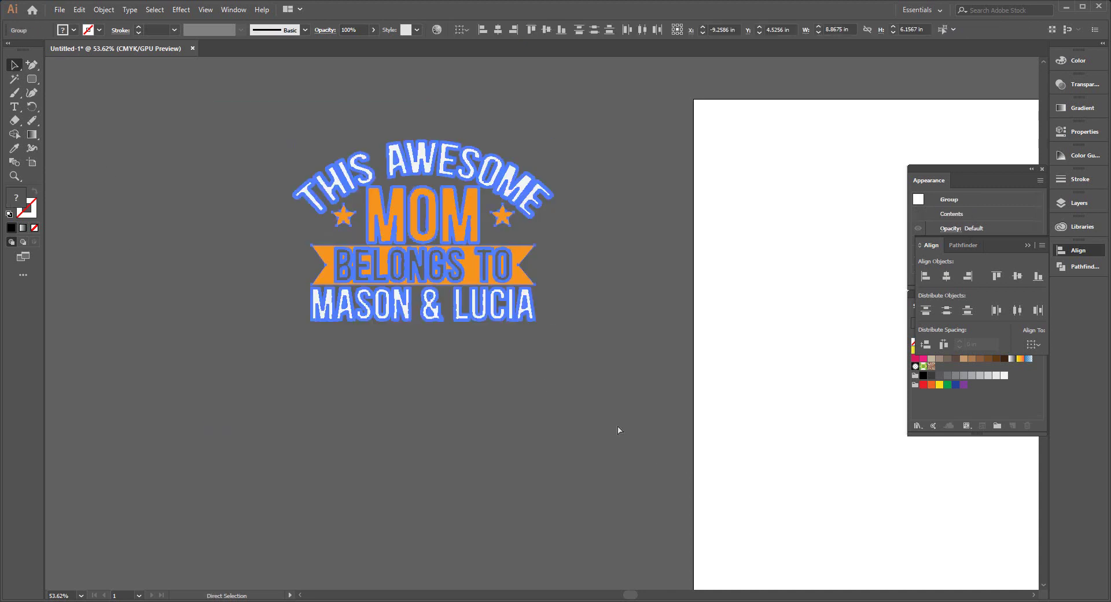
key("Delete")
right_click(282, 47)
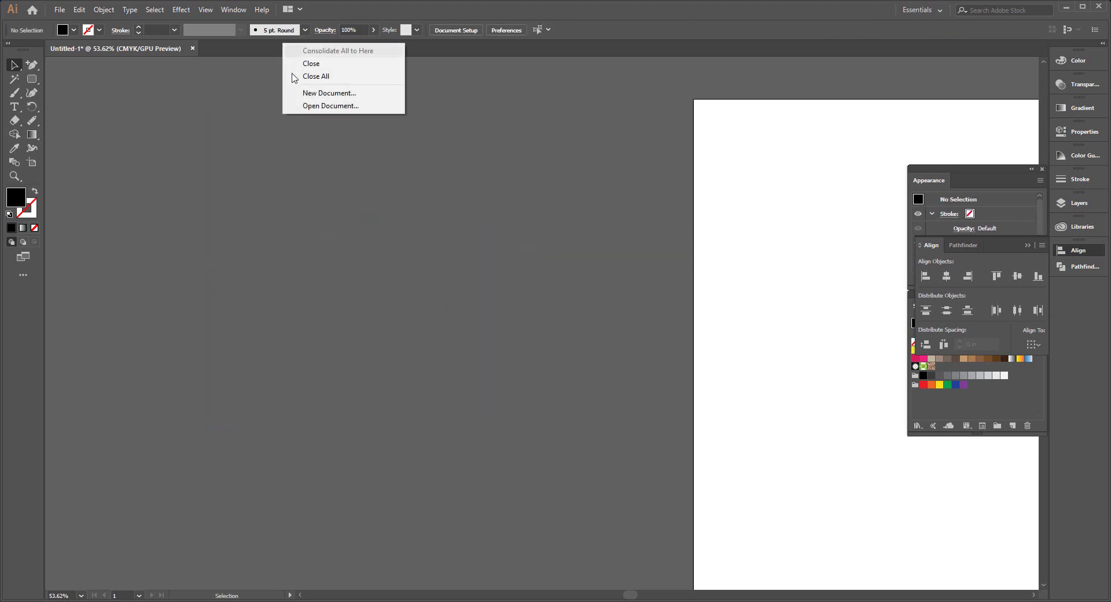
left_click(352, 95)
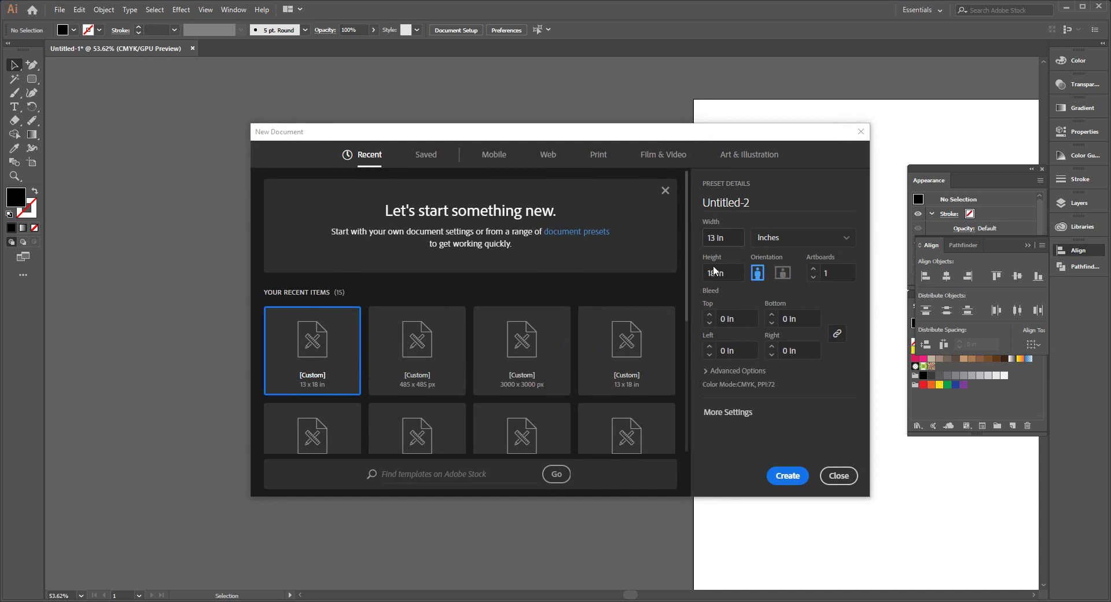
left_click(787, 476)
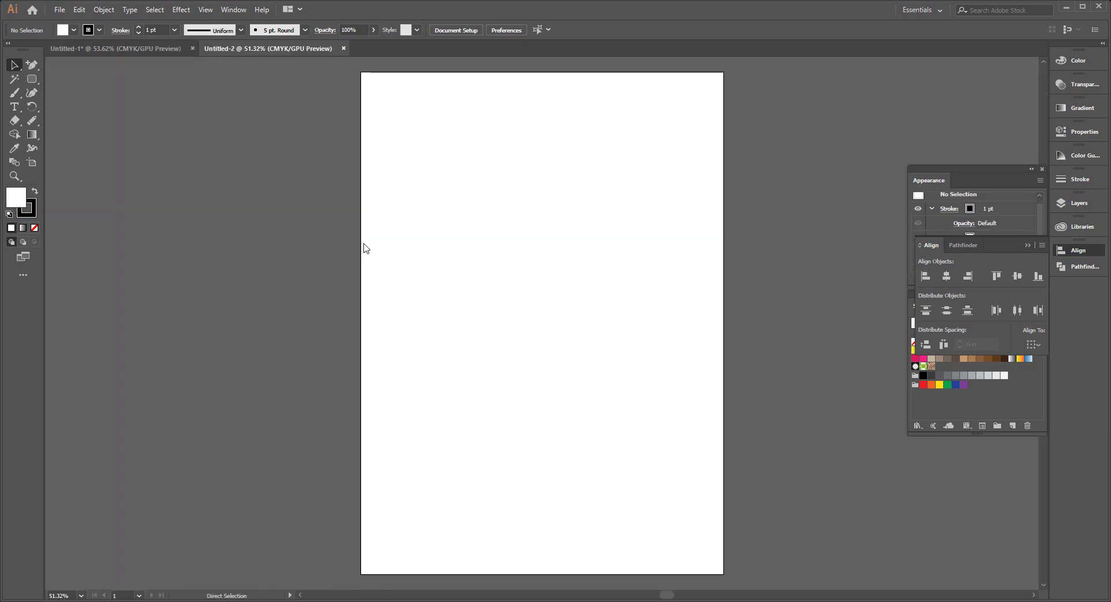
key("ctrl+v")
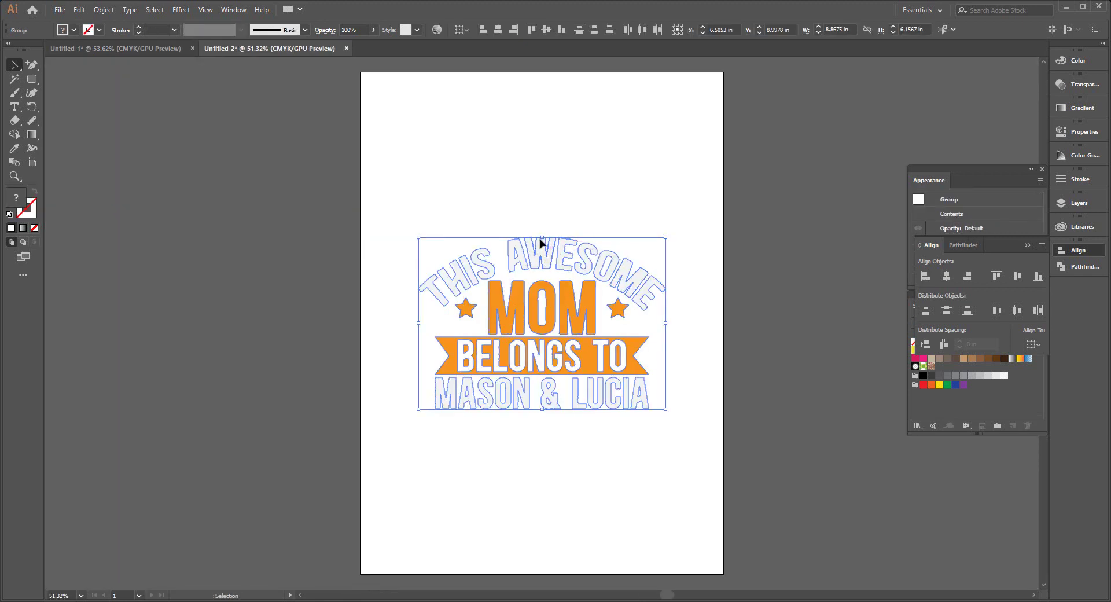
- Place the design at the artboard top, enlarge it to about 12.98 in wide, and expand its appearance
mouse_move(538, 253)
left_mouse_down()
mouse_move(494, 96)
mouse_move(478, 88)
left_mouse_up()
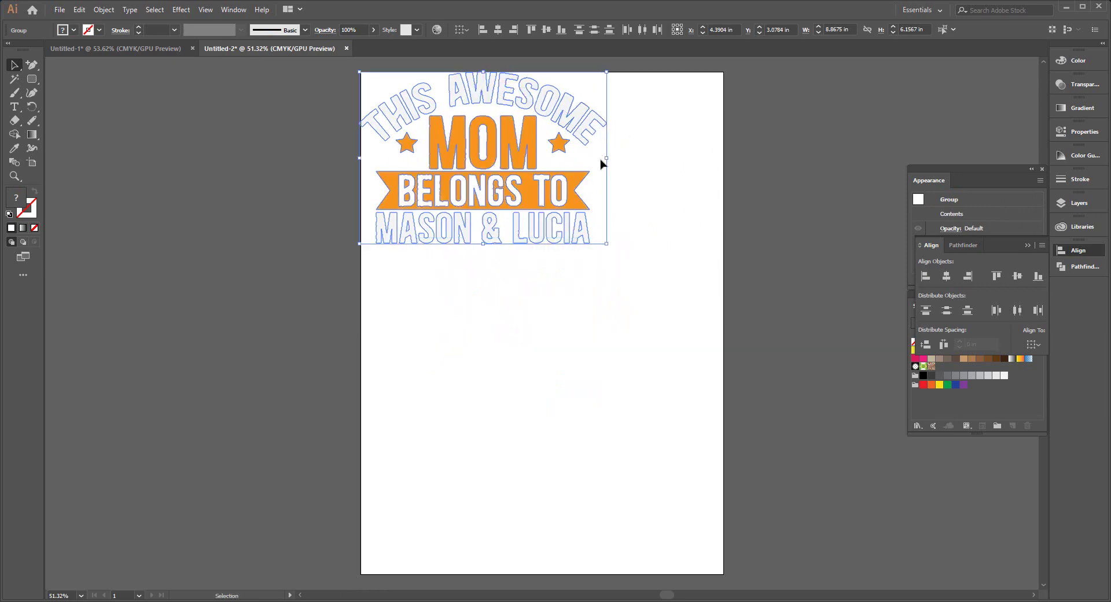
key("Right")
key("Right")
key("Right")
key("Right")
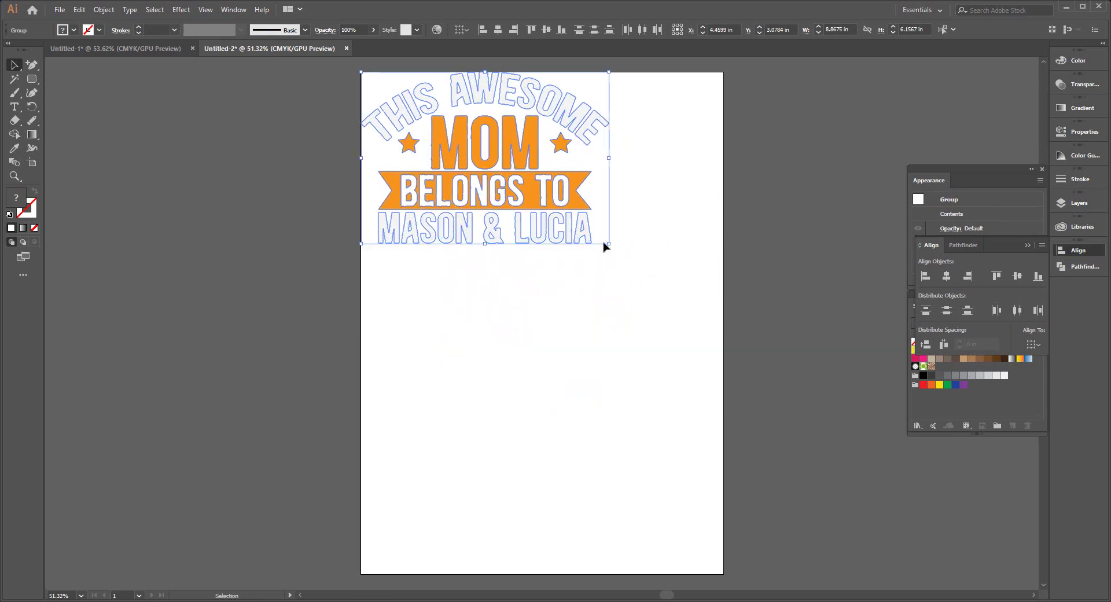
left_click_drag(607, 246, 724, 346)
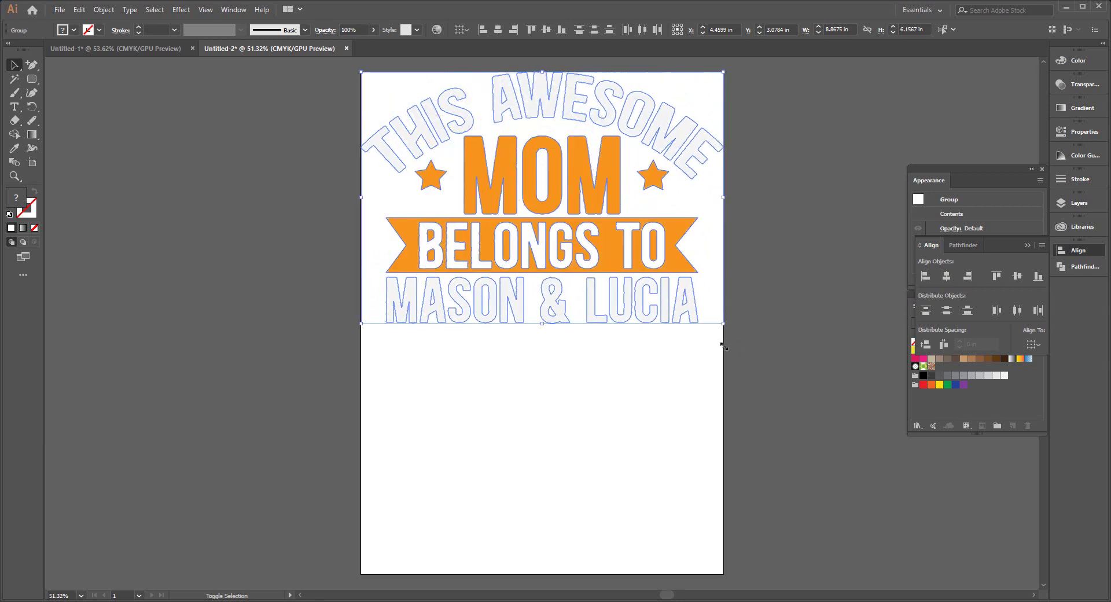
left_click(113, 9)
left_click(162, 131)
left_click(105, 9)
left_click(147, 137)
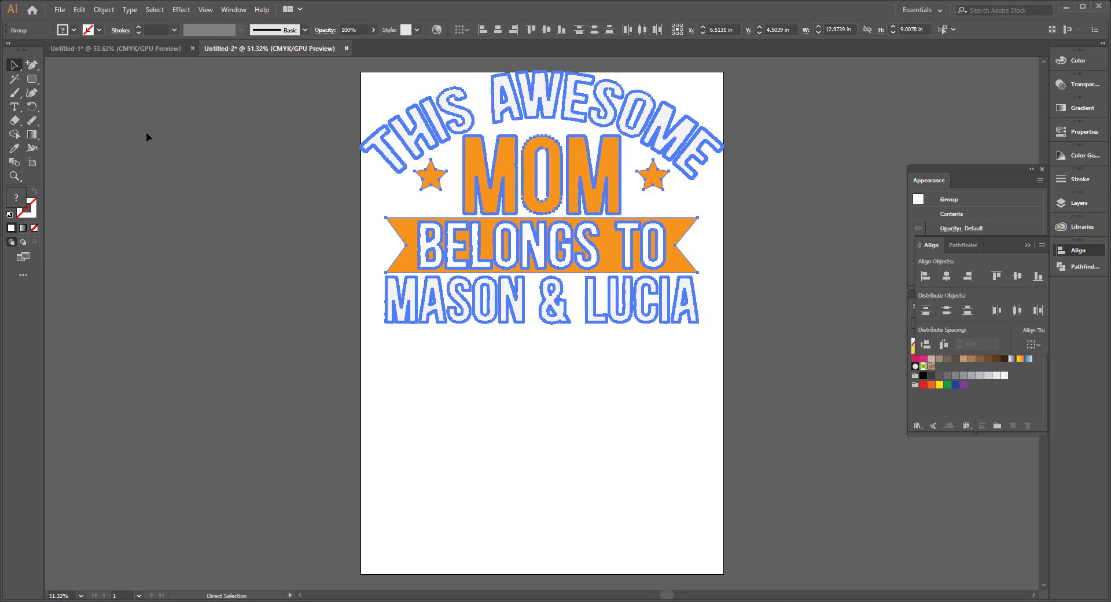
left_click(59, 10)
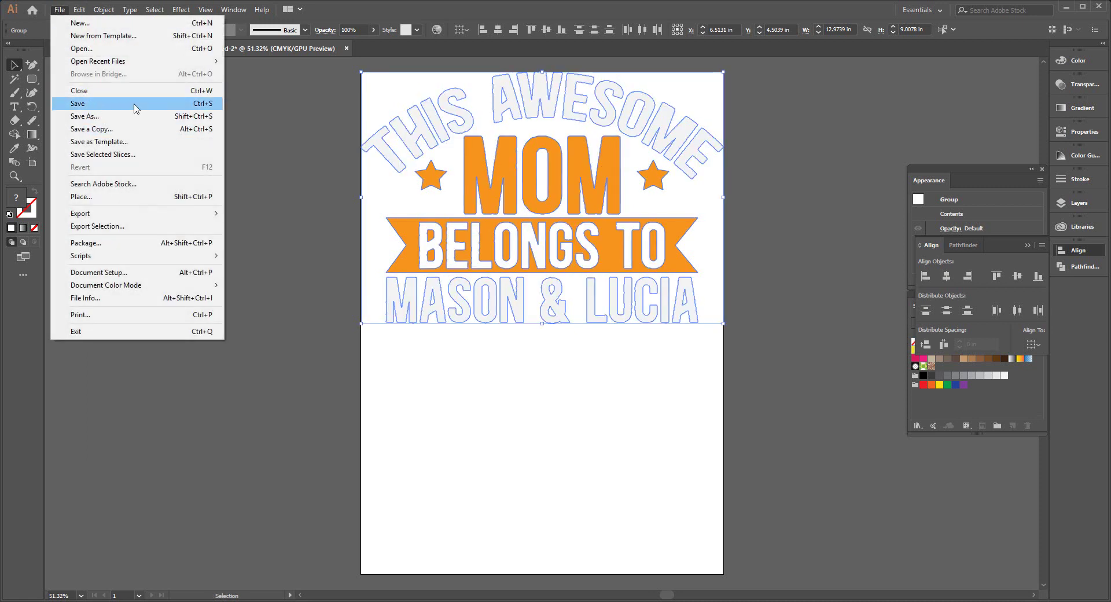
mouse_move(80, 213)
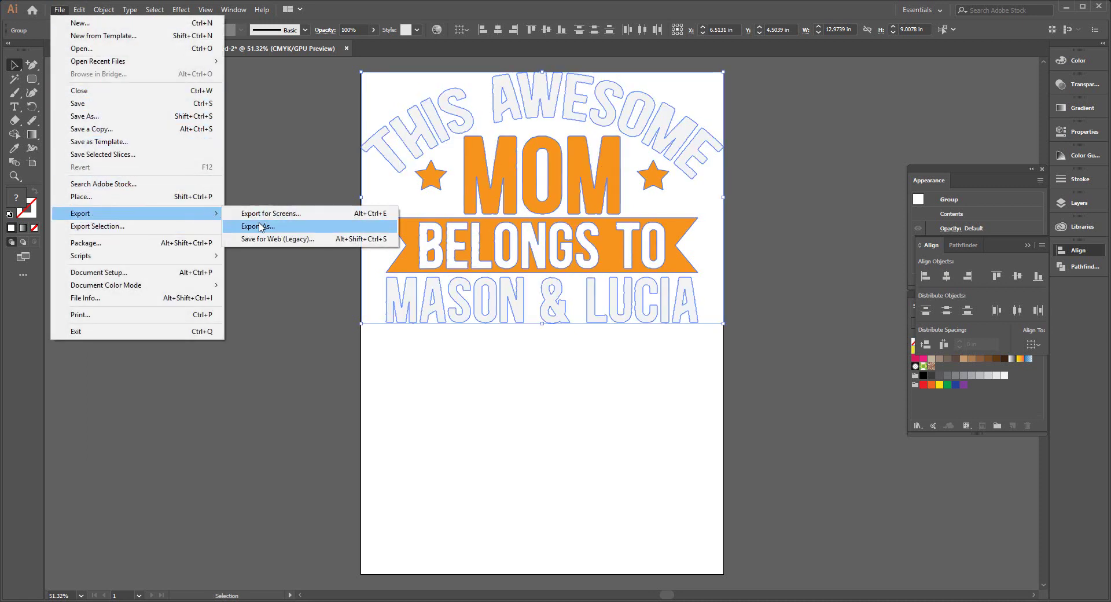
- Export the design as a PNG named MOM into the Pictures folder
left_click(260, 227)
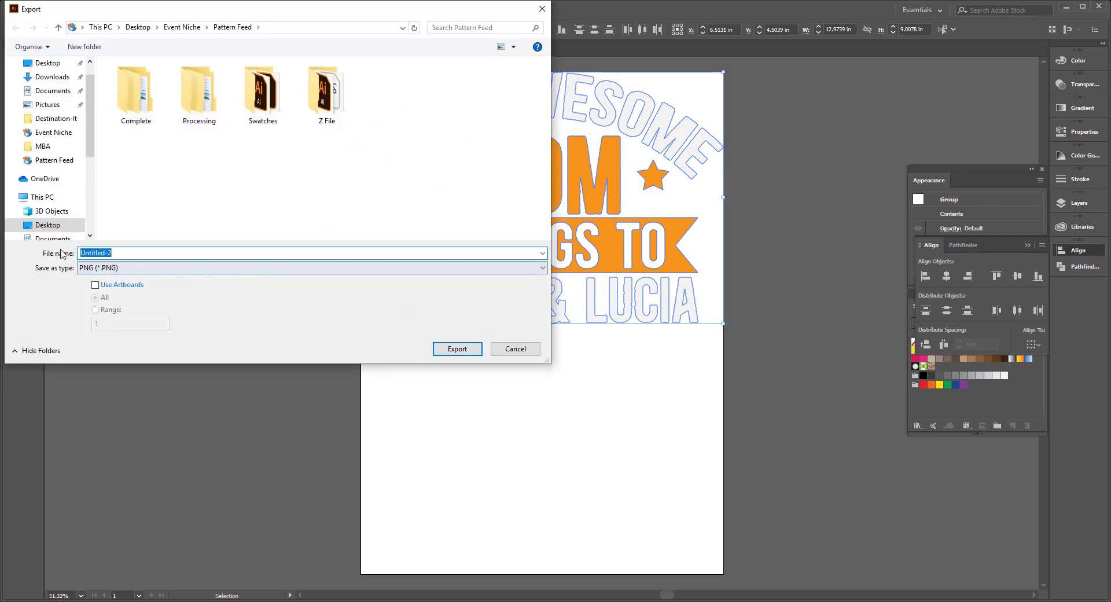
mouse_move(50, 179)
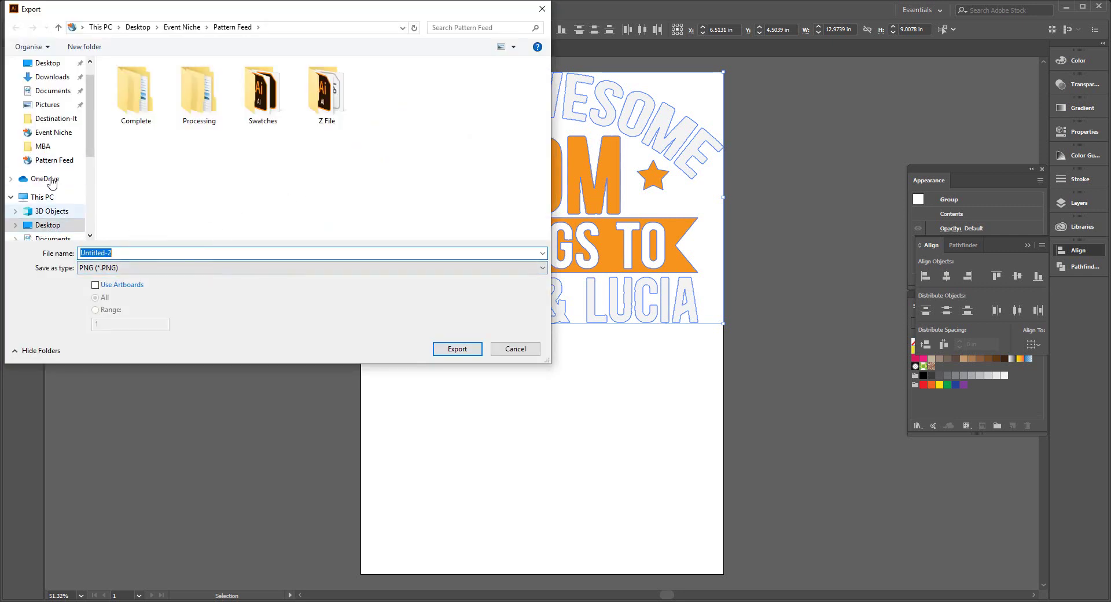
scroll(43, 218, "down", 1)
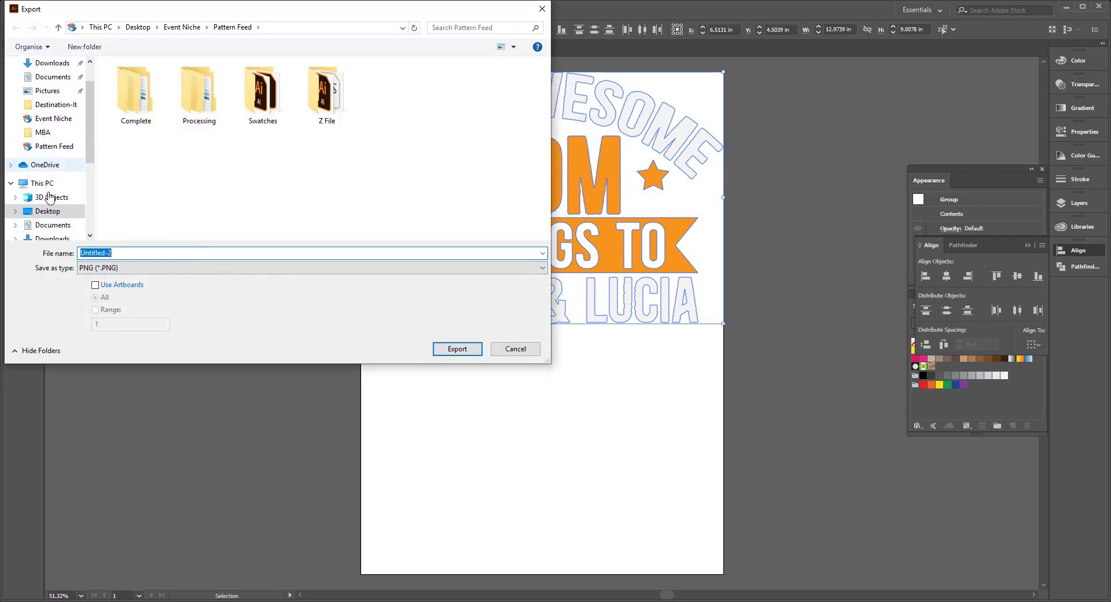
scroll(44, 220, "down", 2)
scroll(46, 229, "down", 2)
left_click(47, 211)
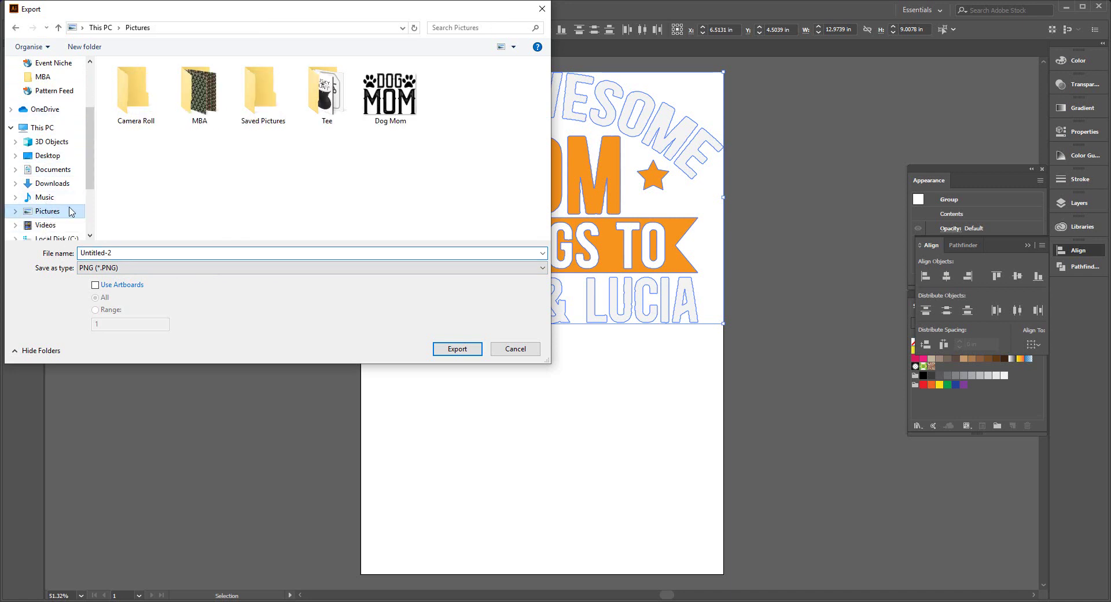
left_click(156, 253)
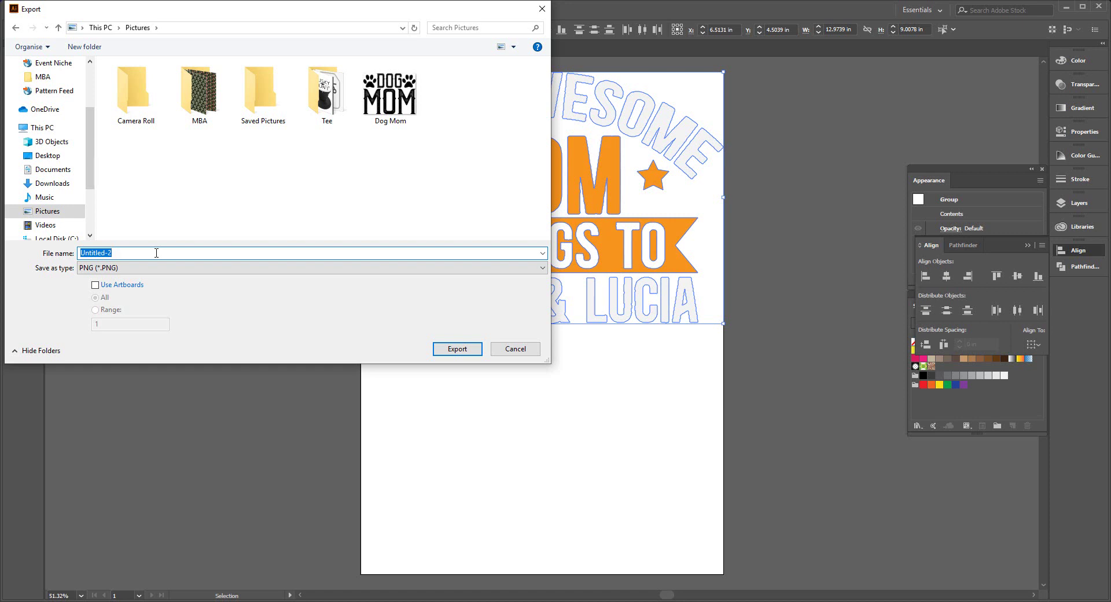
type("m")
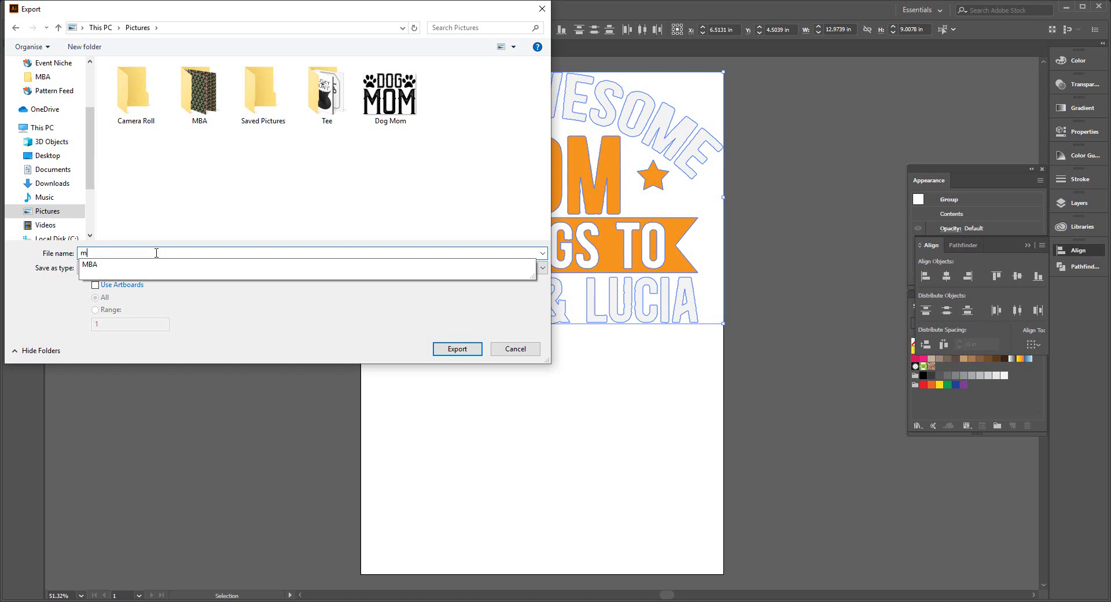
type("OM")
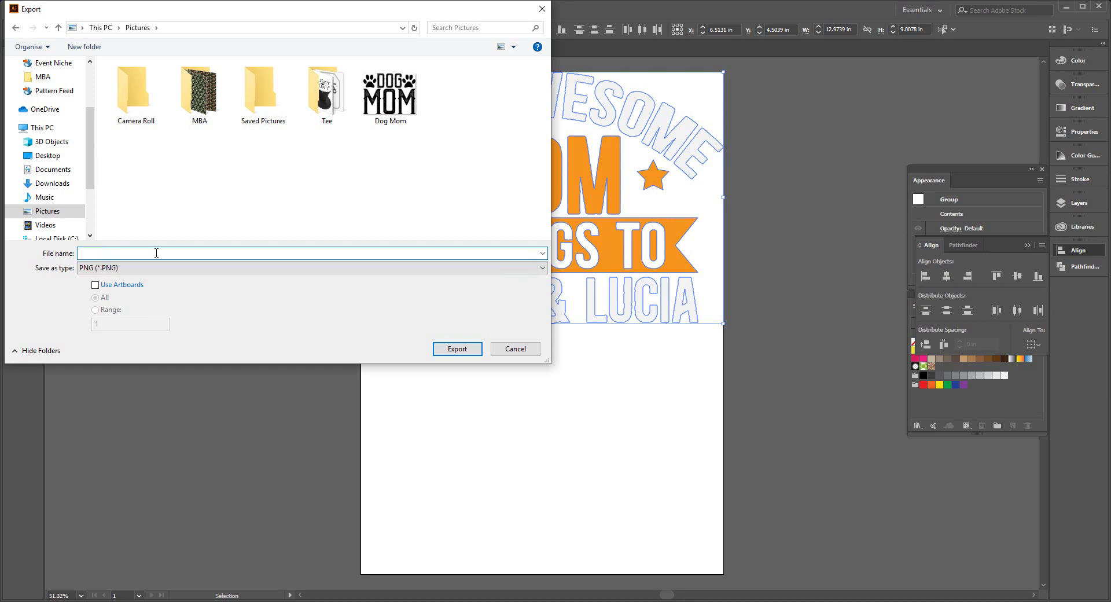
type("MOM")
left_click(232, 268)
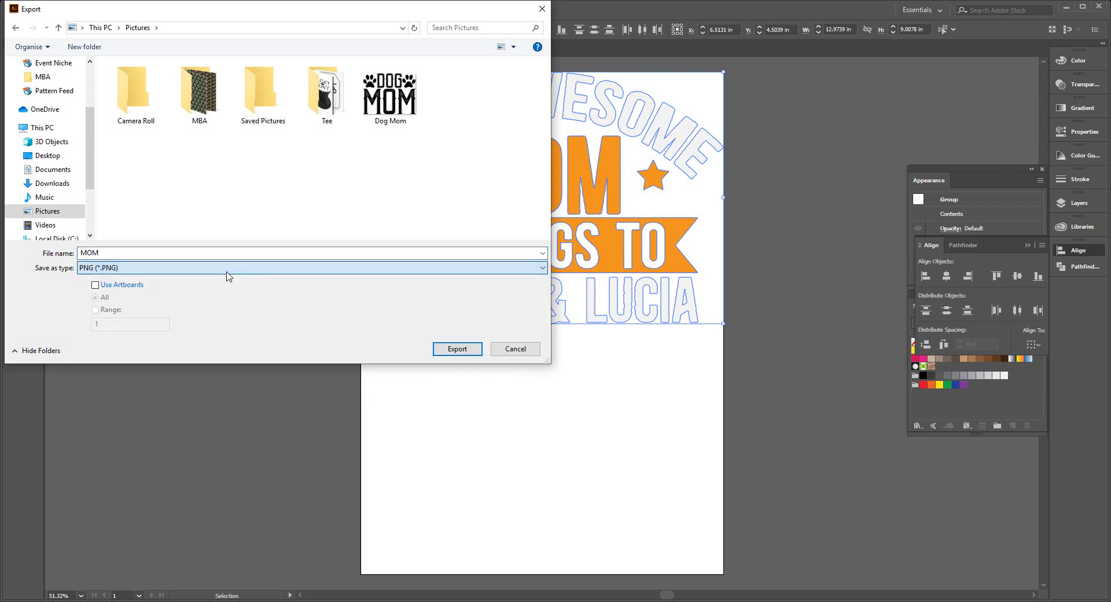
left_click(297, 269)
left_click(110, 357)
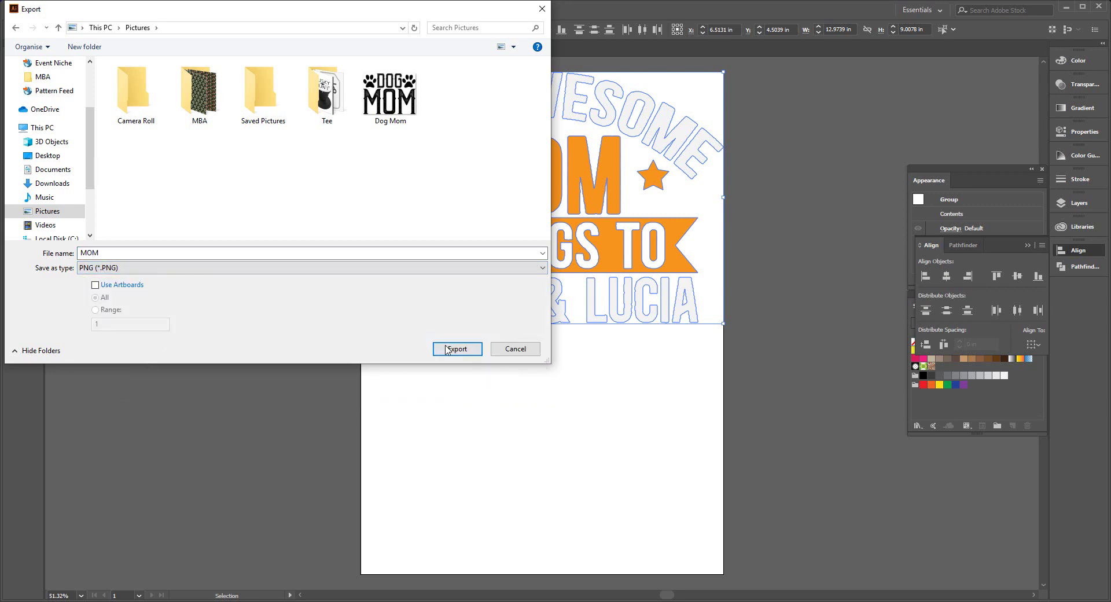
left_click(457, 349)
- Keep High (300 ppi) resolution with transparent background in PNG Options and finish
left_click(538, 300)
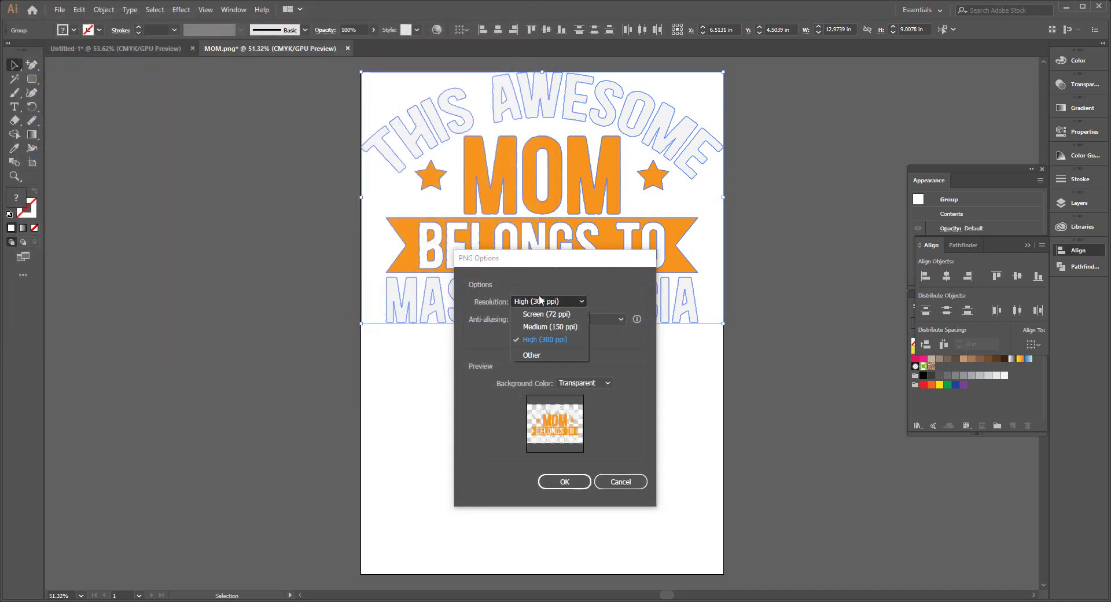
left_click(538, 346)
left_click(562, 482)
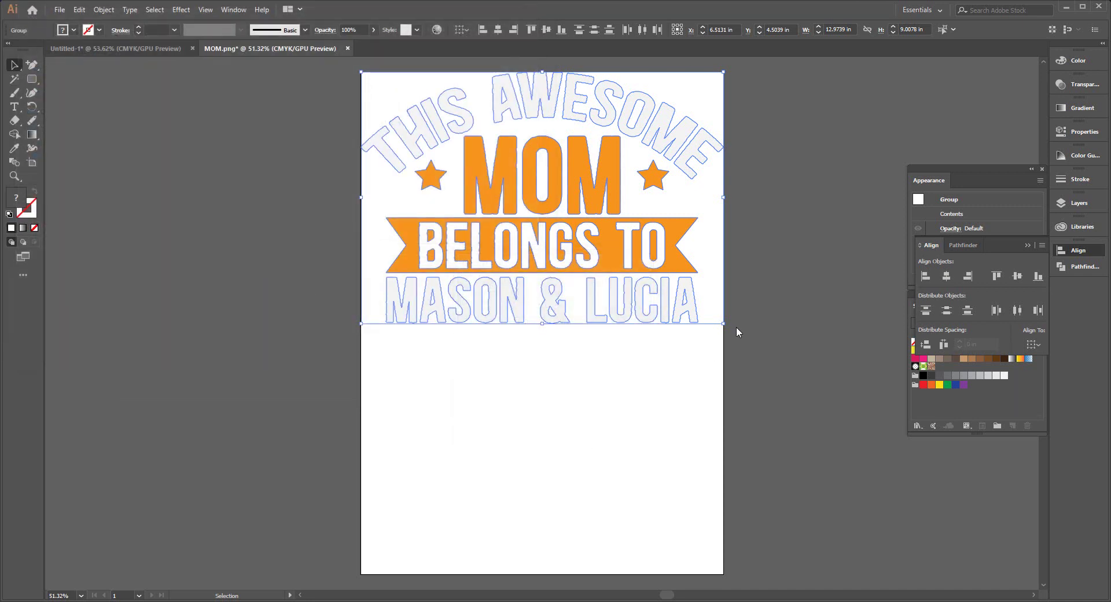
left_click(103, 9)
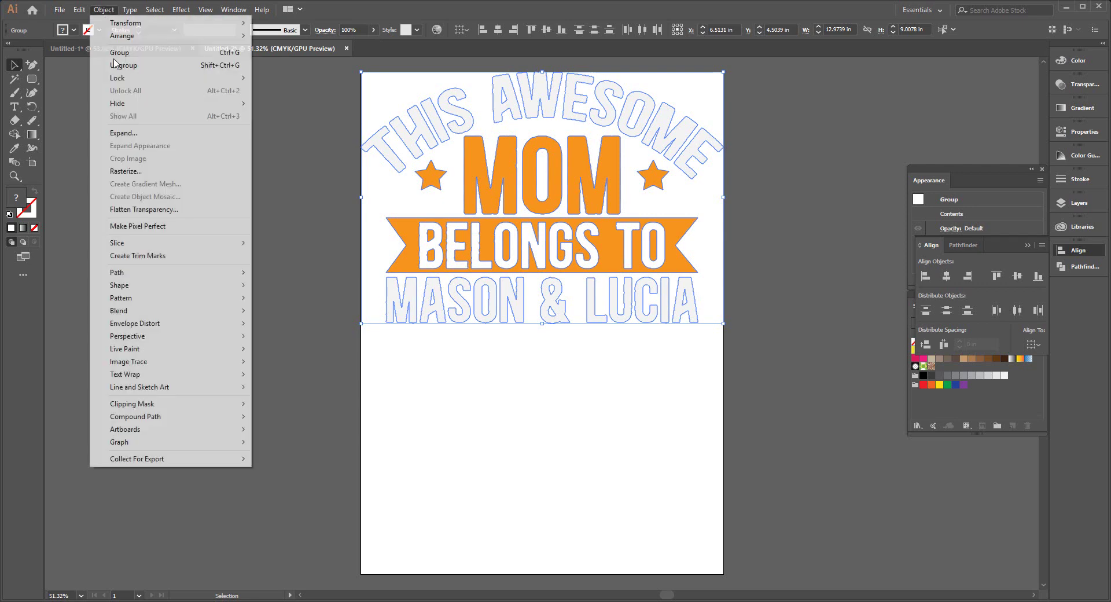
key("Escape")
key("a")
key("ctrl+s")
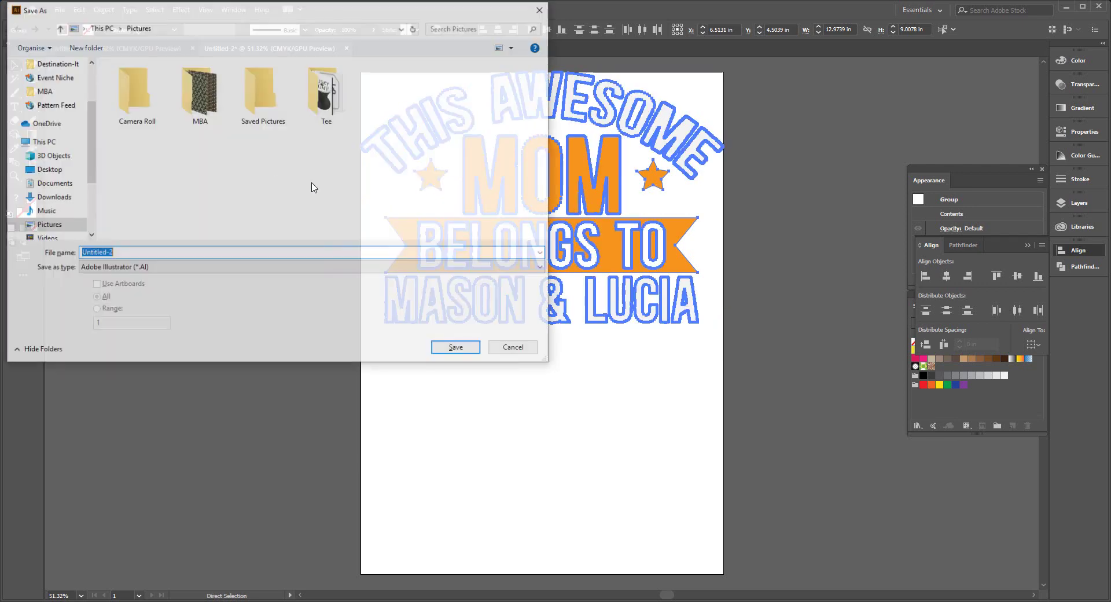
left_click(542, 8)
key("v")
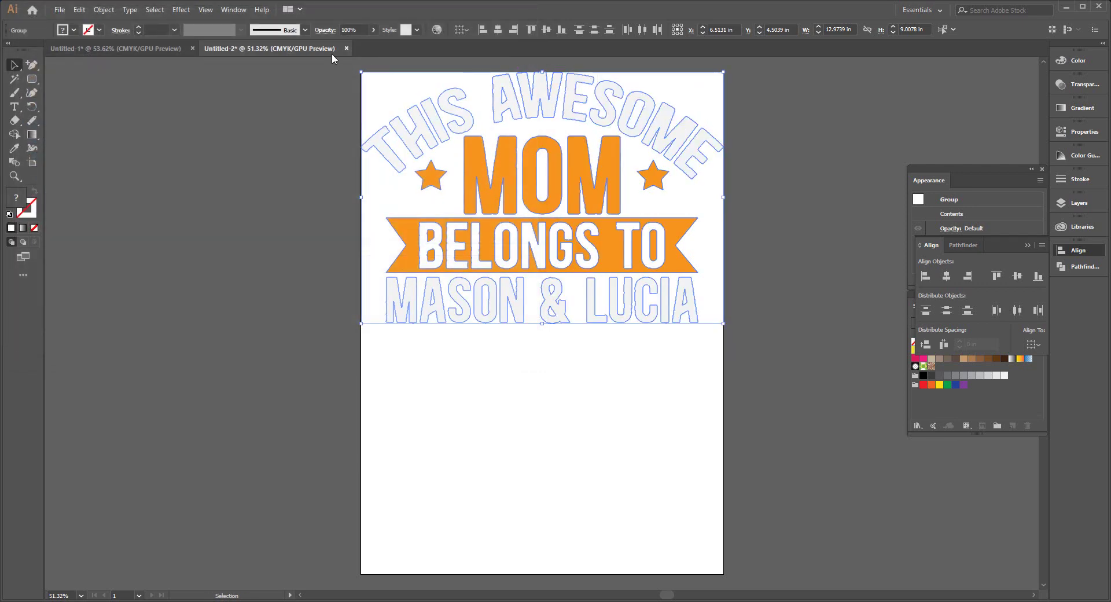
left_click(105, 10)
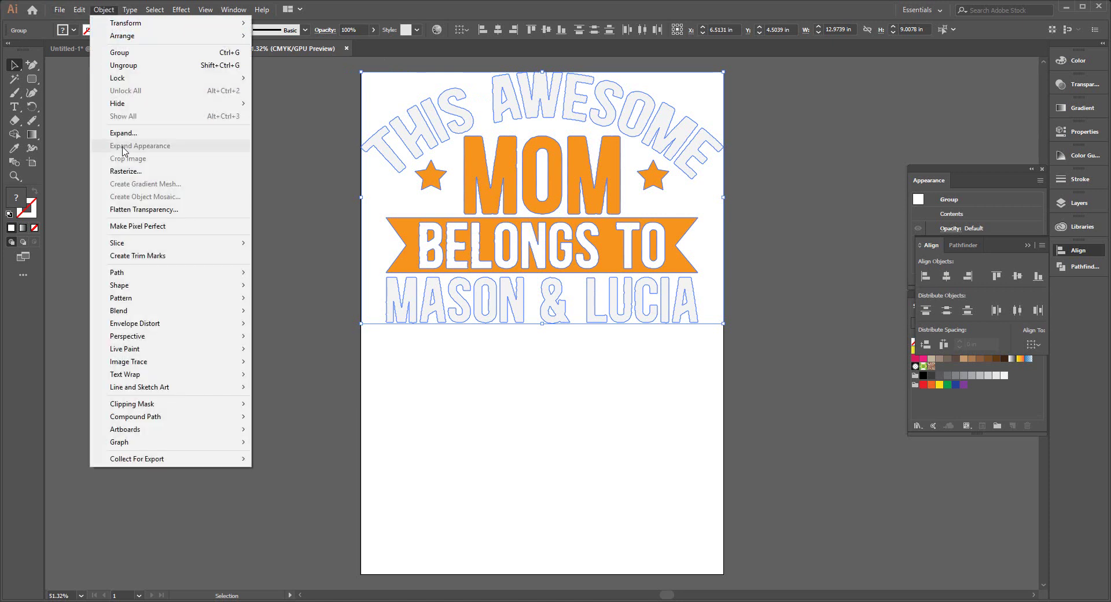
left_click(148, 129)
left_click(61, 10)
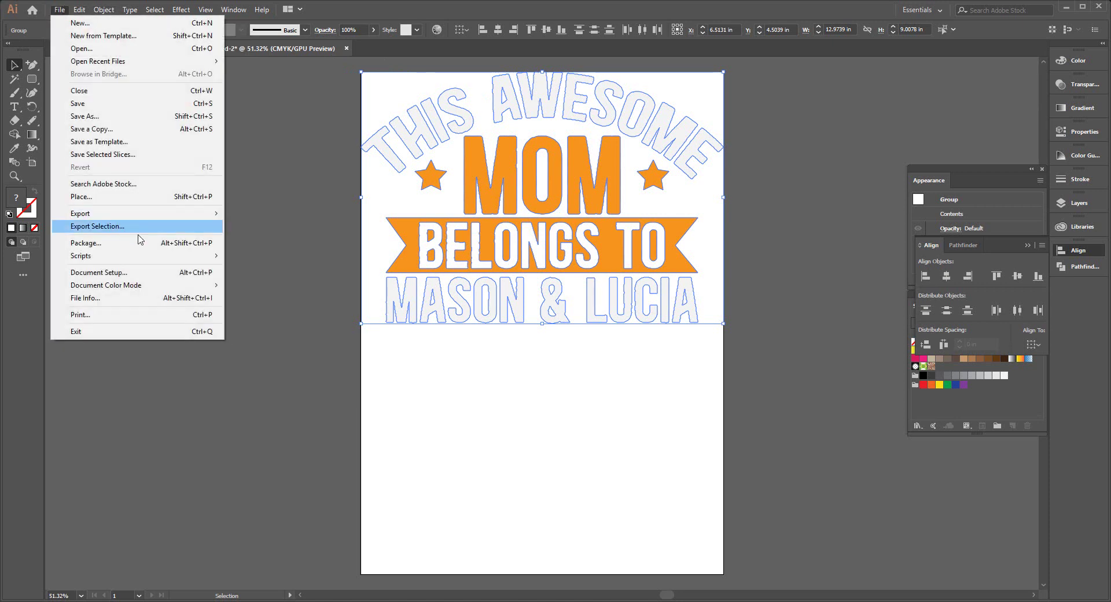
mouse_move(79, 213)
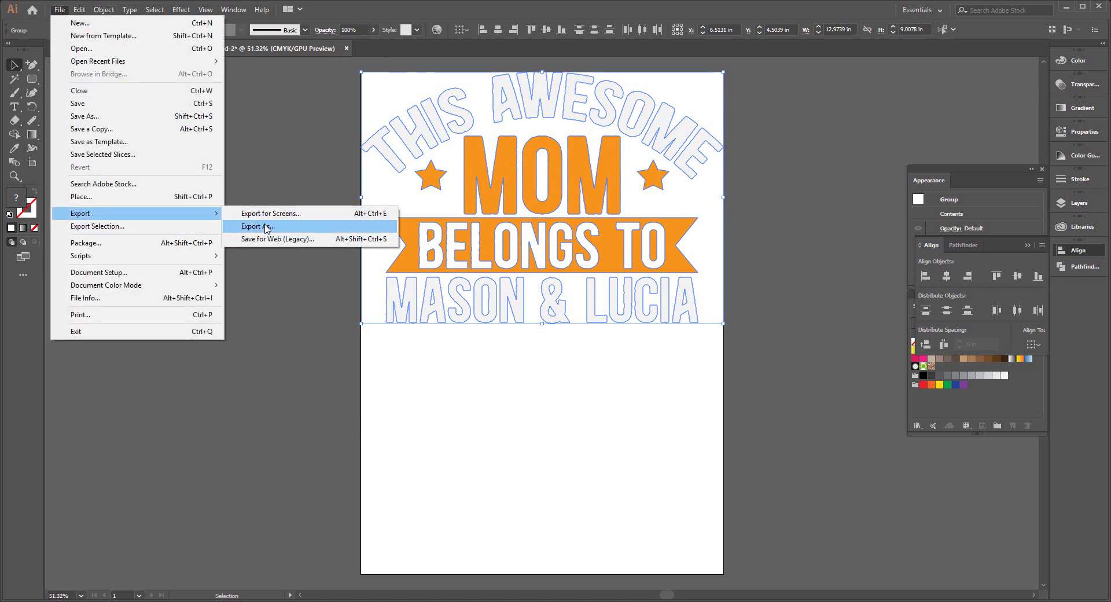
left_click(279, 138)
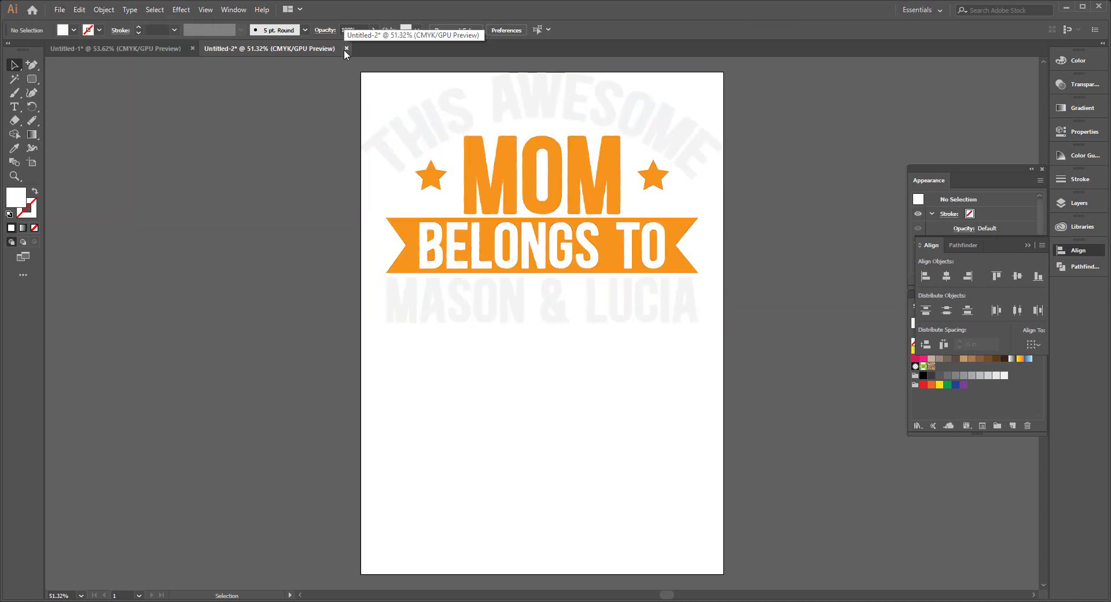